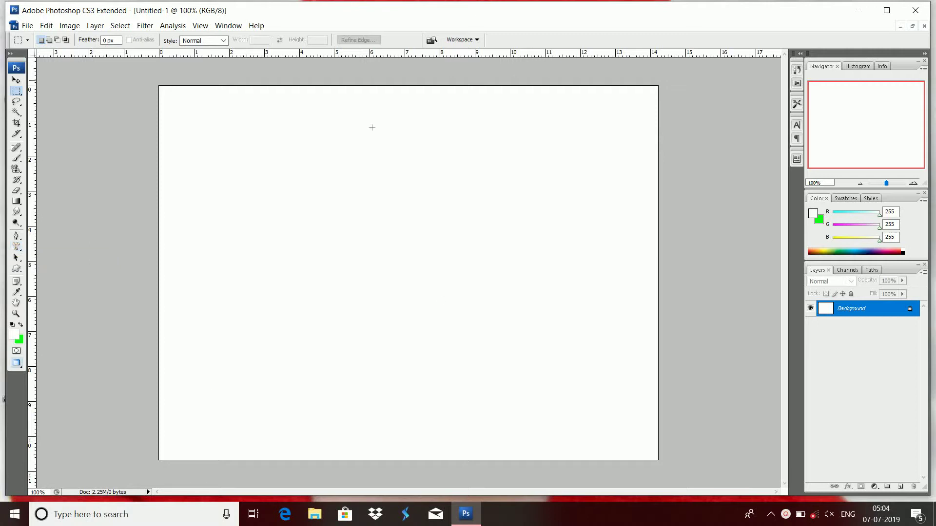
Select the whole canvas with the Rectangular Marquee and add a new Layer 1.
right_click(17, 91)
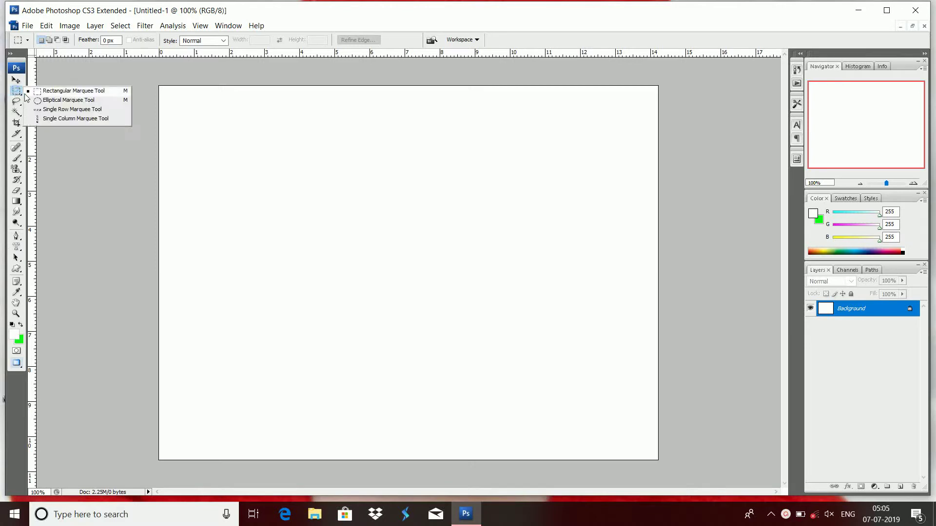
click(51, 92)
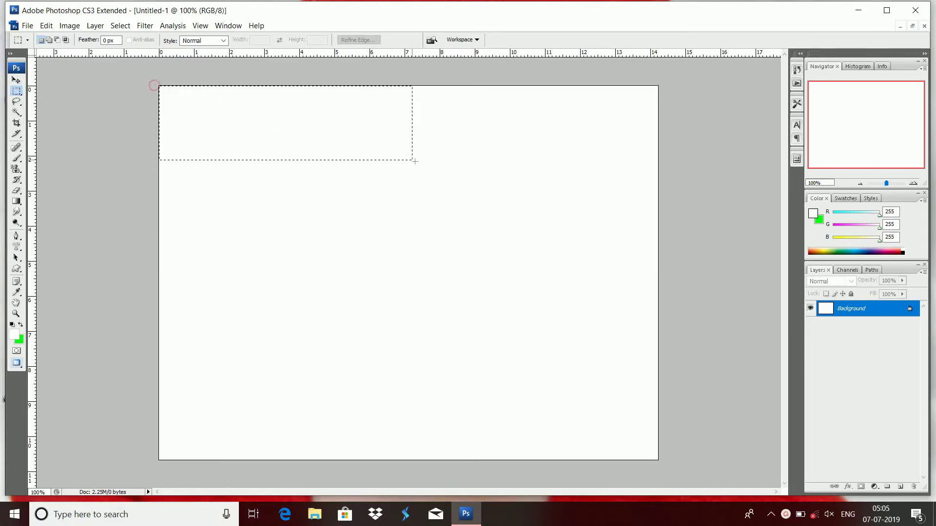
mouse_move(414, 160)
mouse_down()
mouse_move(701, 470)
mouse_move(689, 464)
mouse_up()
key(ctrl+shift+n)
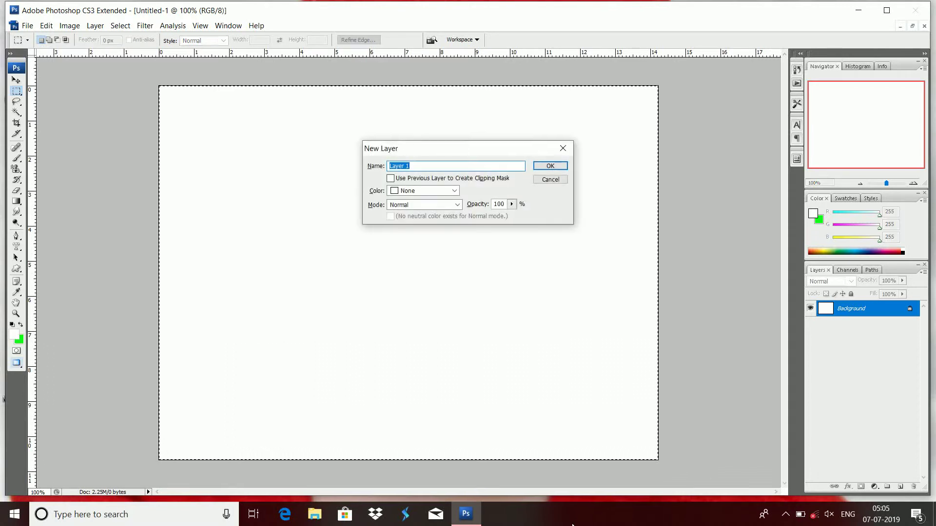
key(Return)
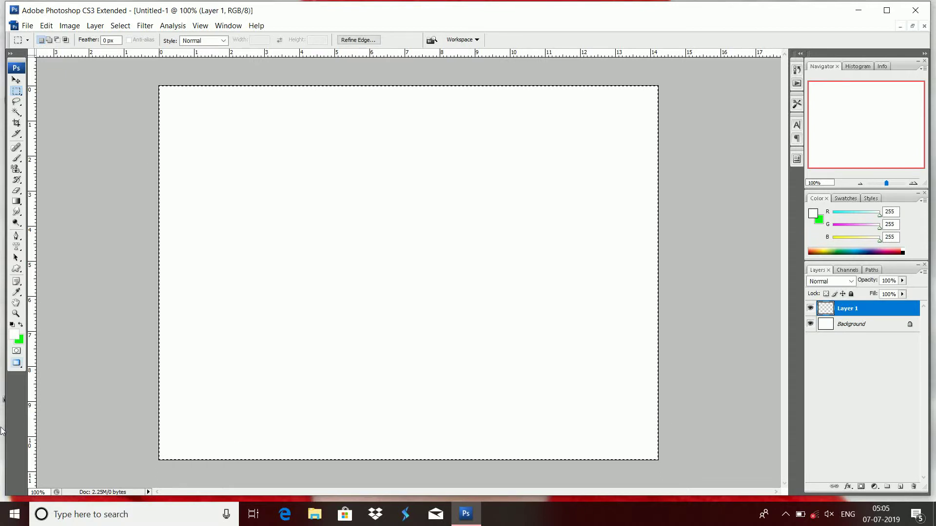
Fill the selection with near-black 020a02 background colour, then deselect.
click(22, 339)
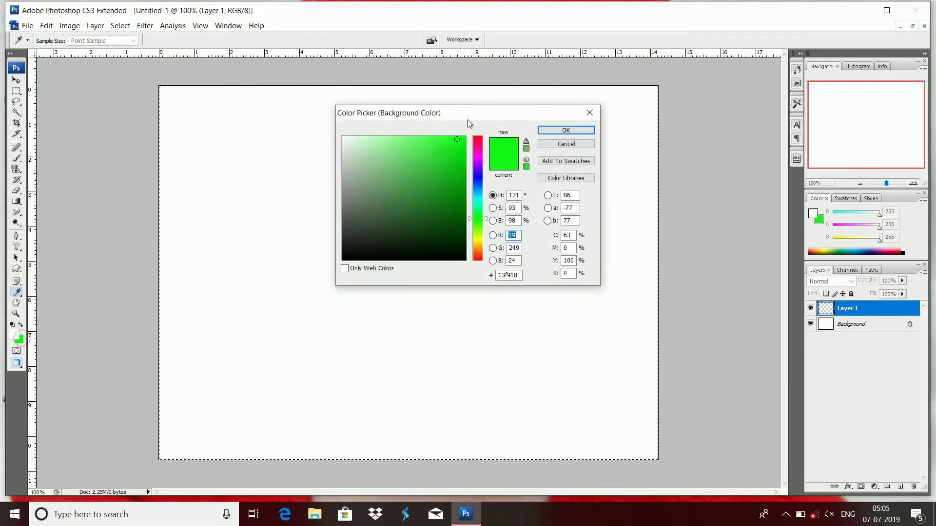
click(445, 255)
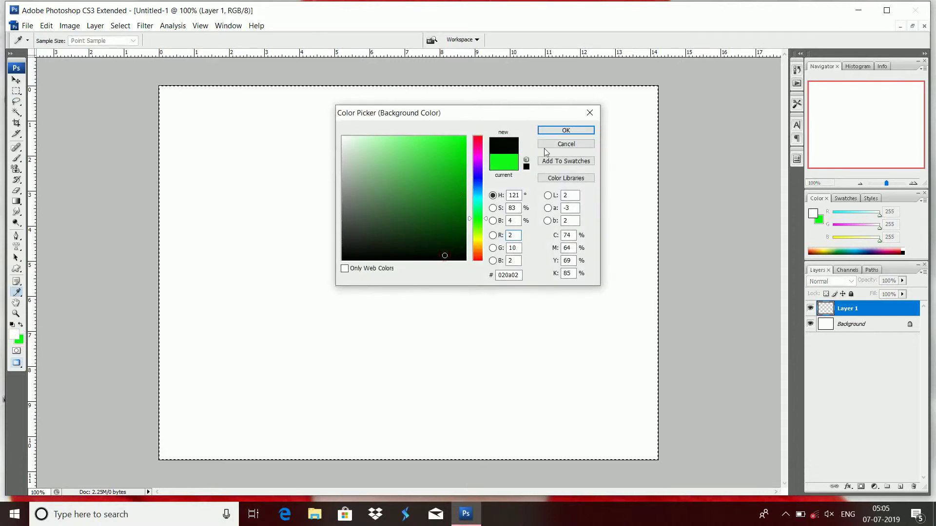
click(578, 130)
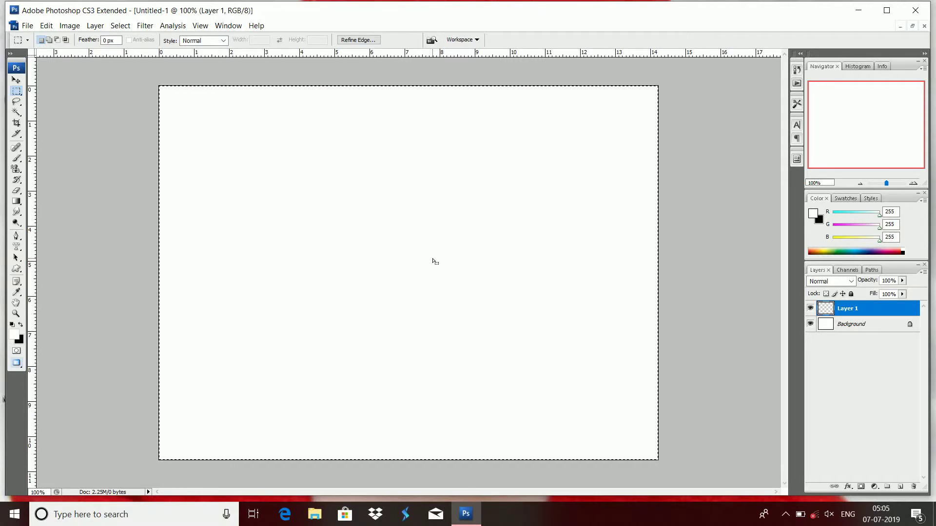
key(ctrl+BackSpace)
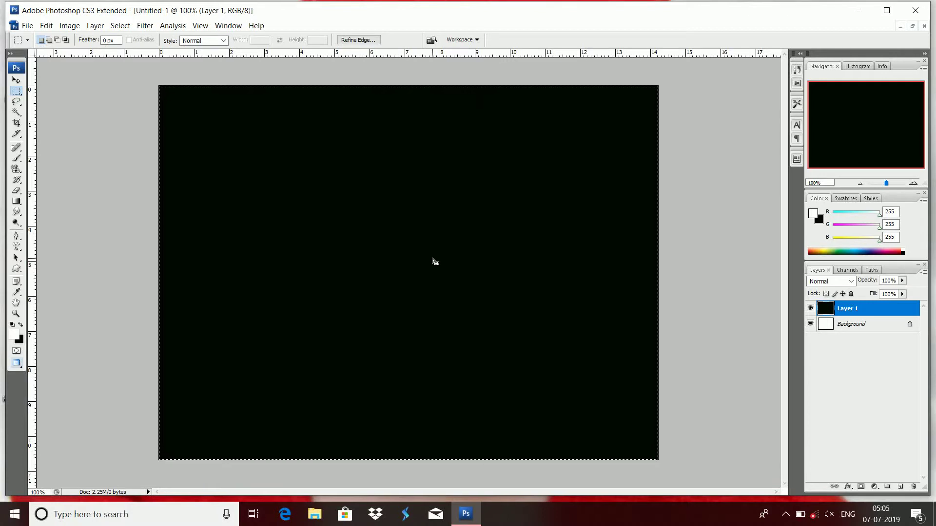
key(ctrl+d)
Add Layer 2 and draw an elliptical circle selection in the top-left corner.
key(ctrl+shift+n)
key(Return)
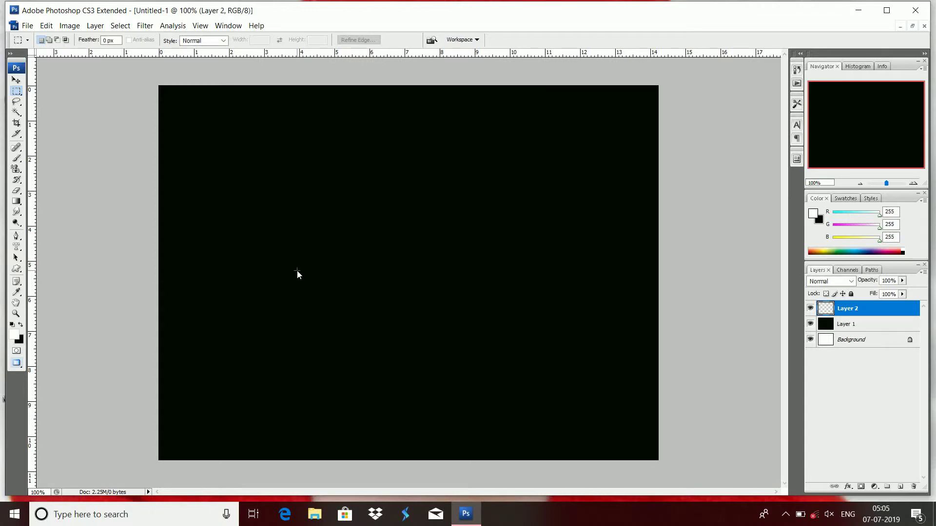
right_click(15, 92)
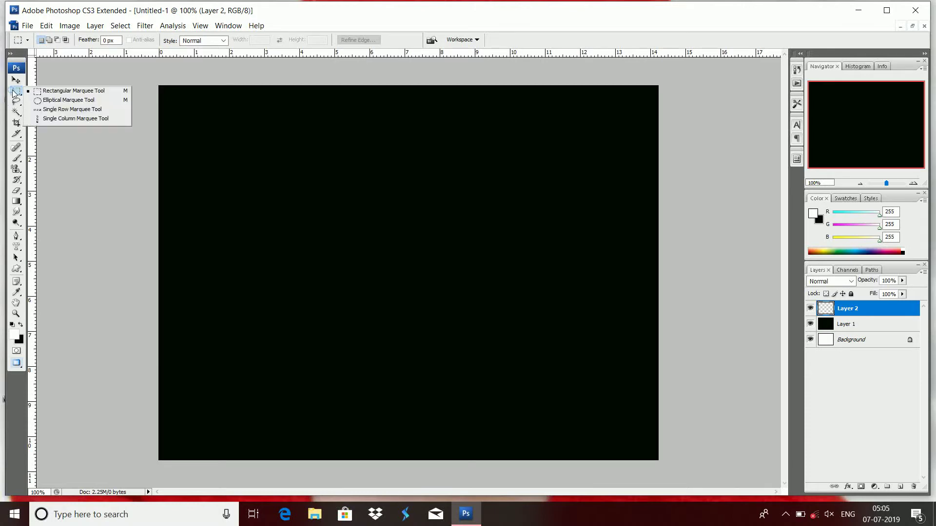
click(70, 101)
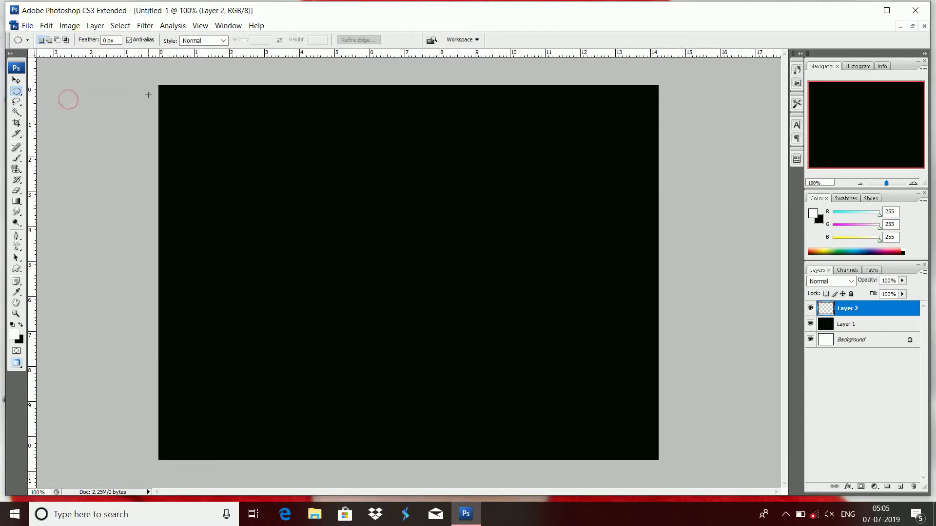
drag(178, 103, 264, 197)
drag(265, 196, 264, 196)
Fill the circle with white, deselect, and nudge the moon slightly upward.
key(alt)
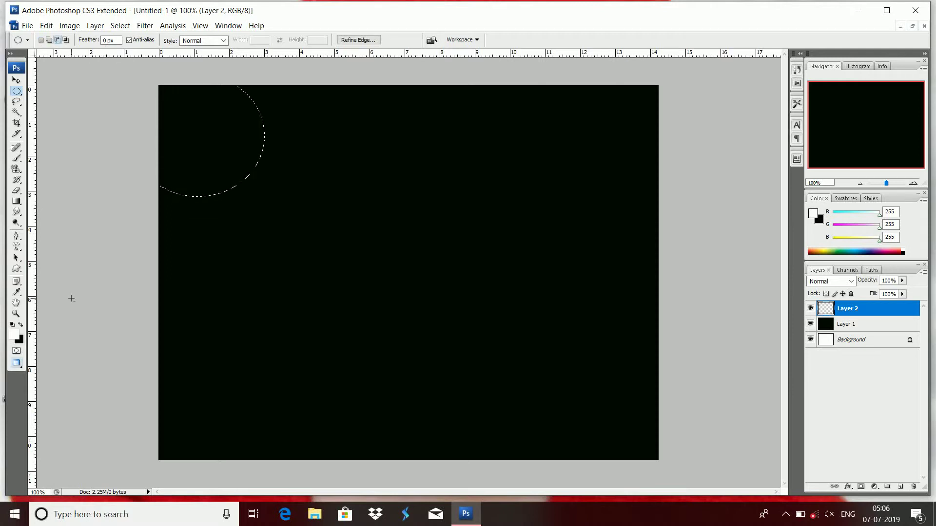
key(alt+BackSpace)
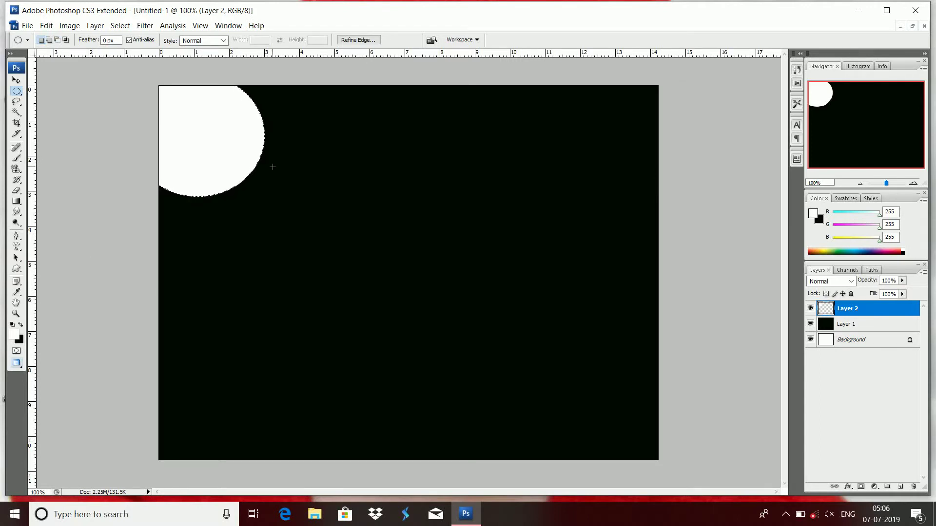
key(ctrl+d)
click(16, 79)
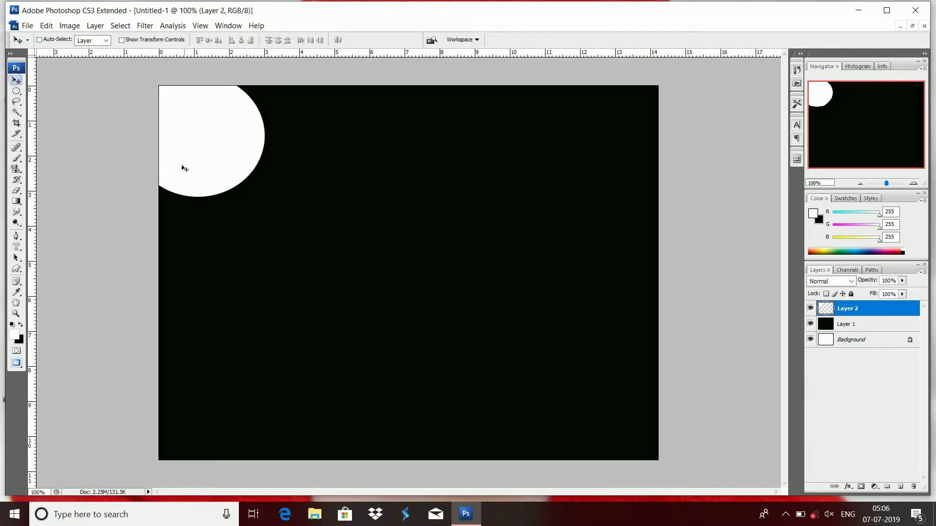
drag(184, 168, 186, 150)
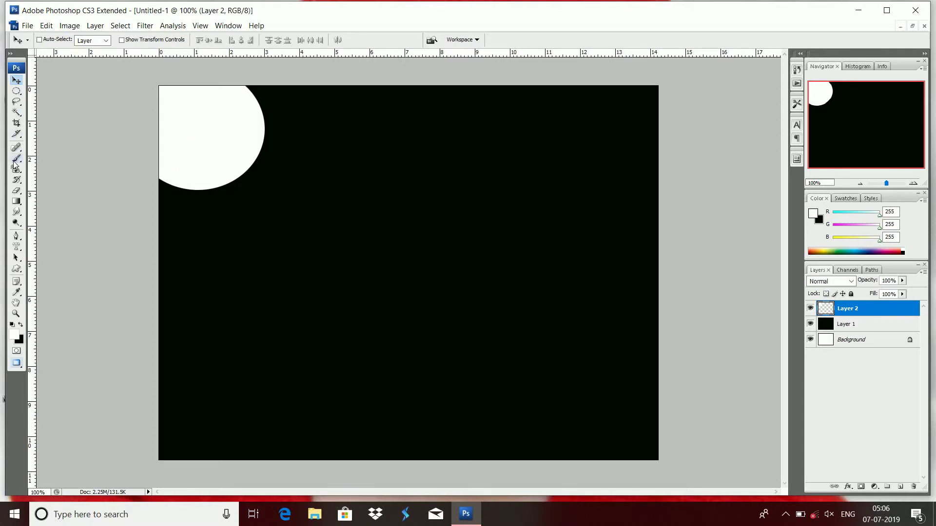
Paint a soft halo over the moon with the History Brush, 35 px soft tip enlarged.
click(16, 179)
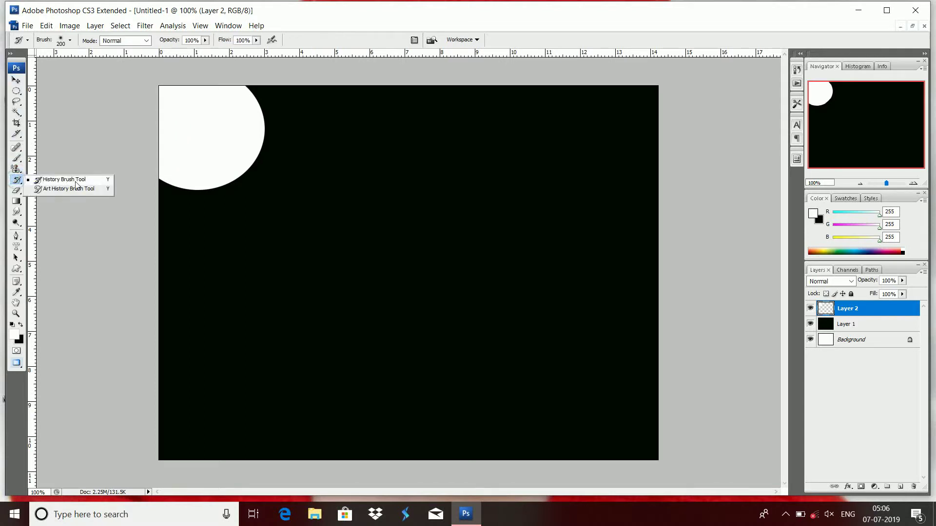
click(75, 180)
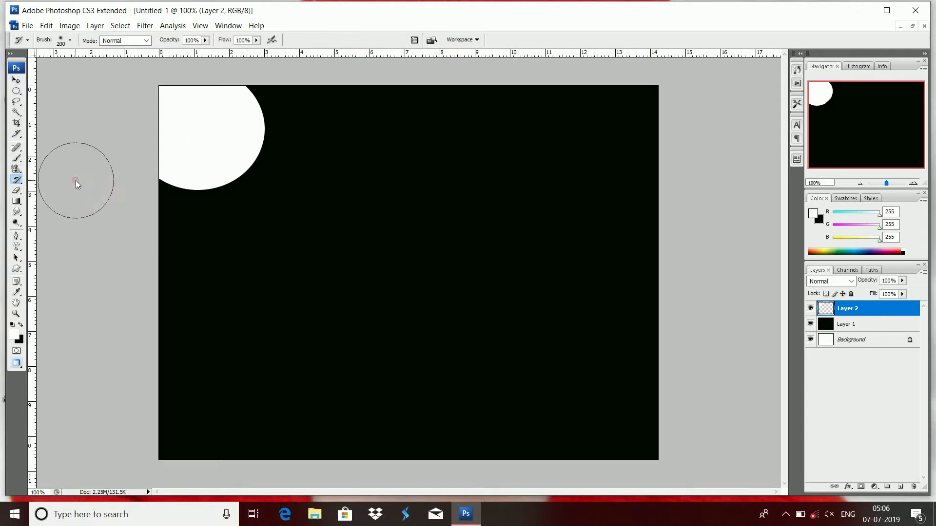
click(70, 41)
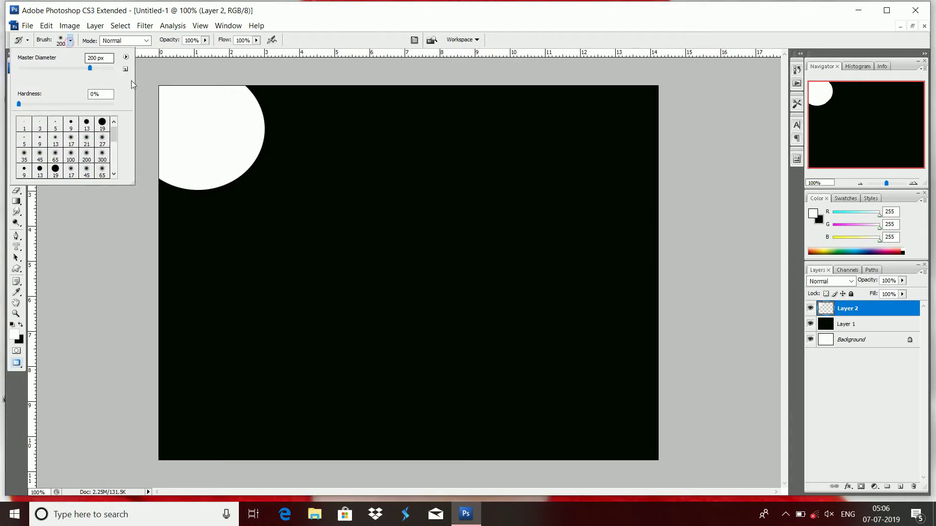
click(24, 155)
click(97, 269)
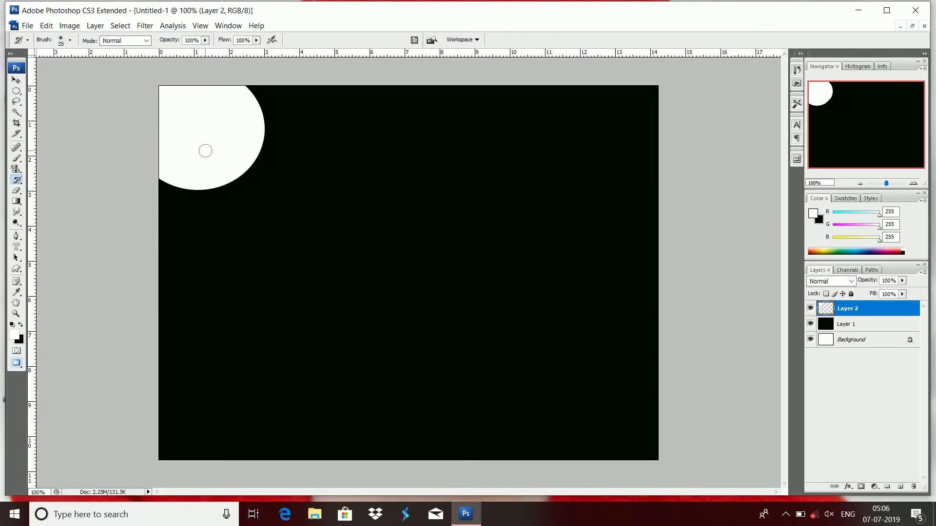
key(bracketright)
key(bracketright)
key(bracketright)
key(bracketright)
key(bracketright)
key(bracketright)
key(bracketright)
key(bracketright)
key(bracketright)
key(bracketright)
key(bracketright)
key(bracketright)
key(bracketright)
key(bracketright)
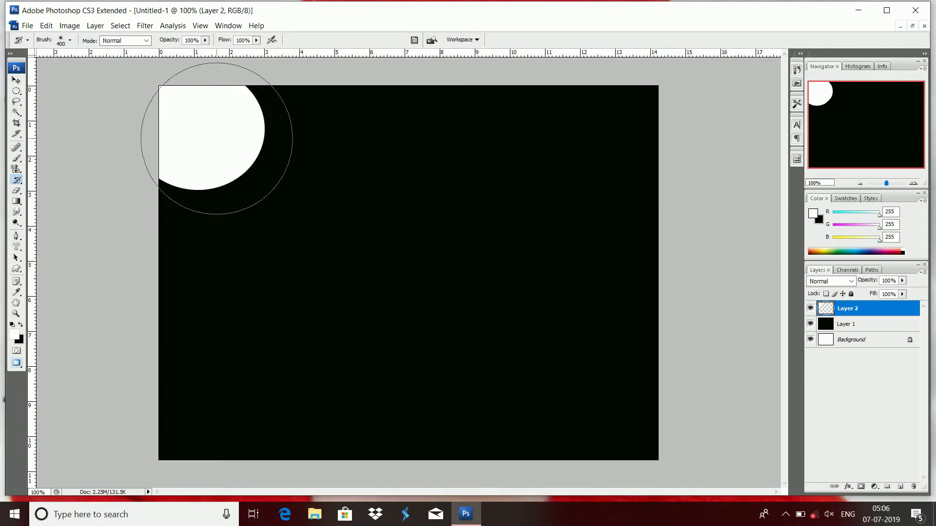
click(211, 136)
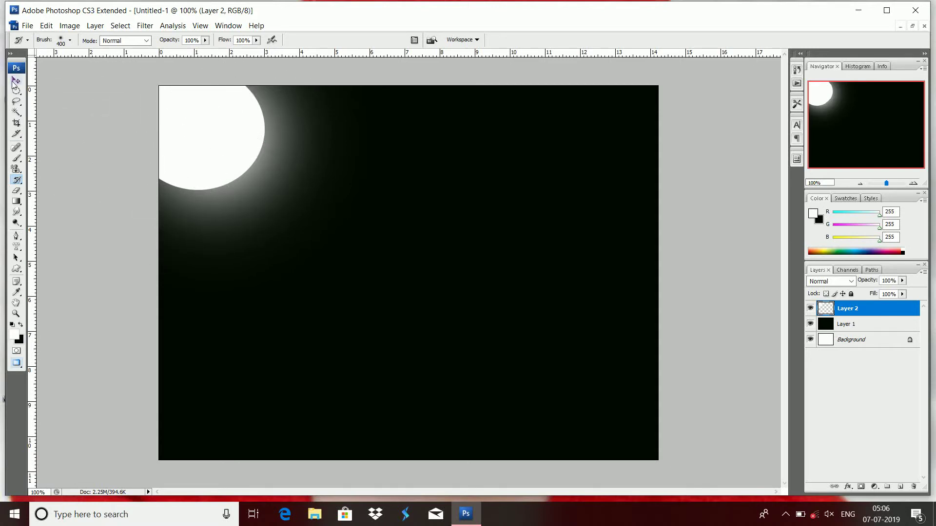
click(17, 81)
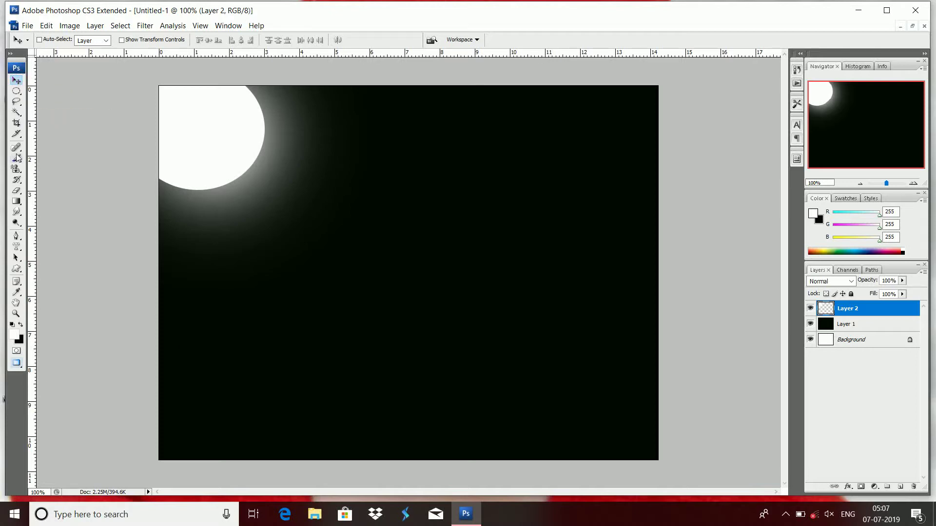
Stamp three sparkle stars beside the moon using the 55 px sparkle brush at 150 px.
click(17, 180)
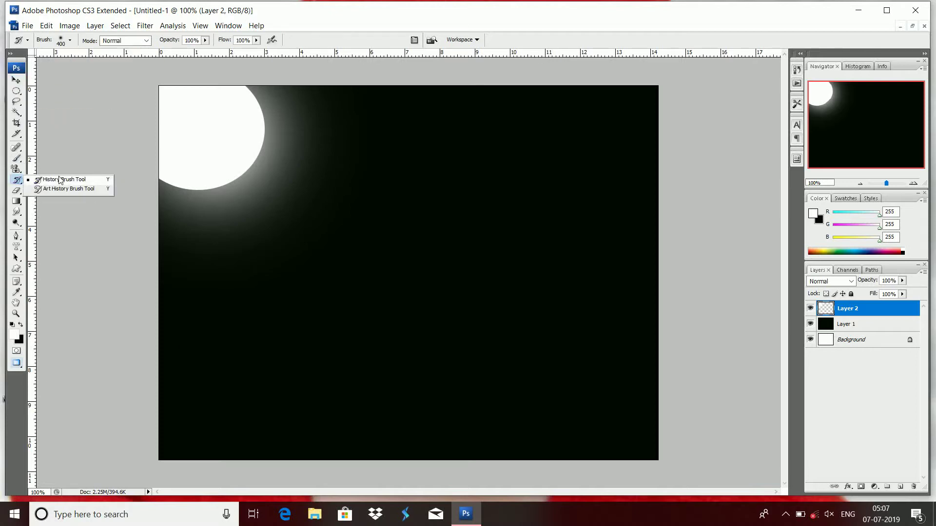
click(70, 41)
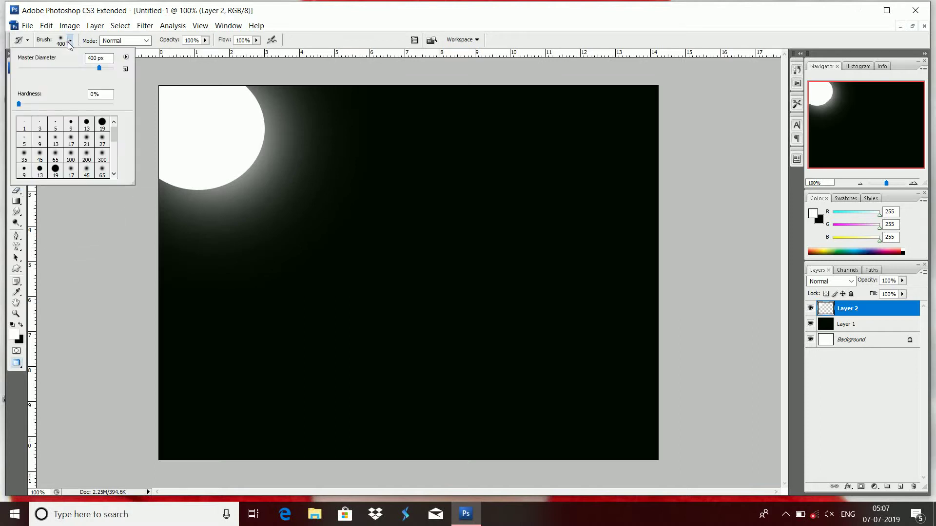
mouse_move(114, 129)
mouse_down()
mouse_move(117, 165)
mouse_move(115, 157)
mouse_up()
click(40, 141)
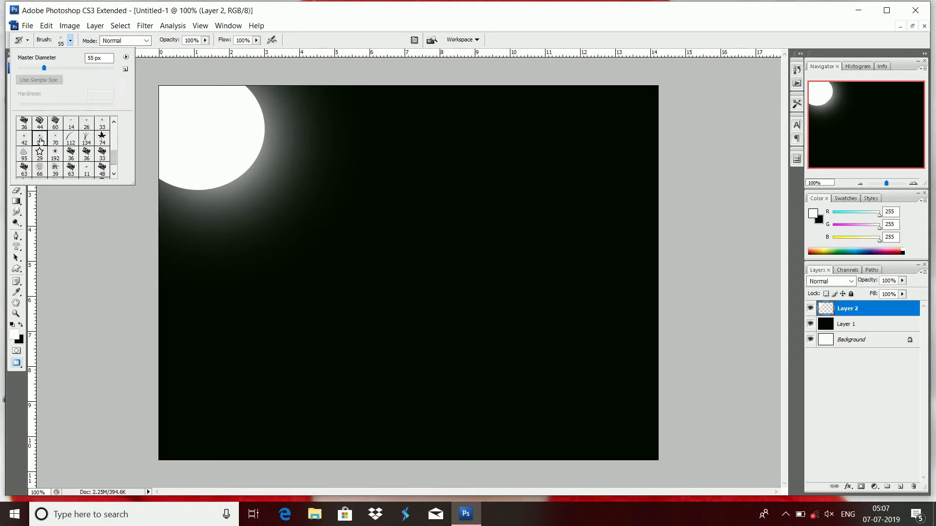
click(338, 77)
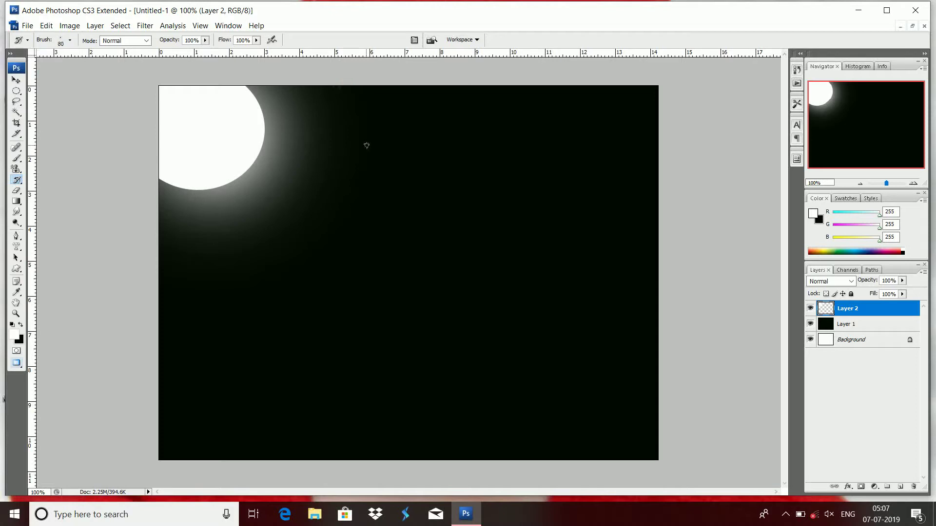
key(bracketright)
key(bracketright)
key(bracketright)
key(bracketright)
click(336, 120)
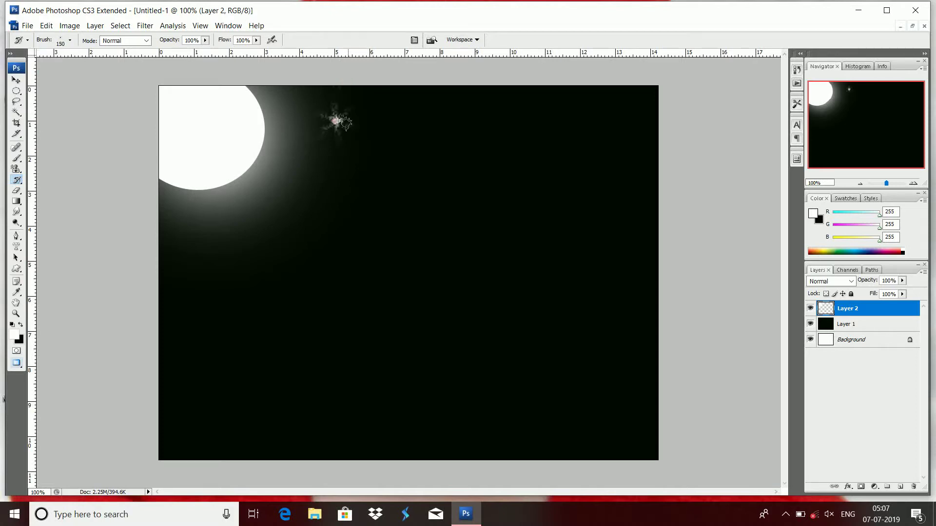
click(423, 120)
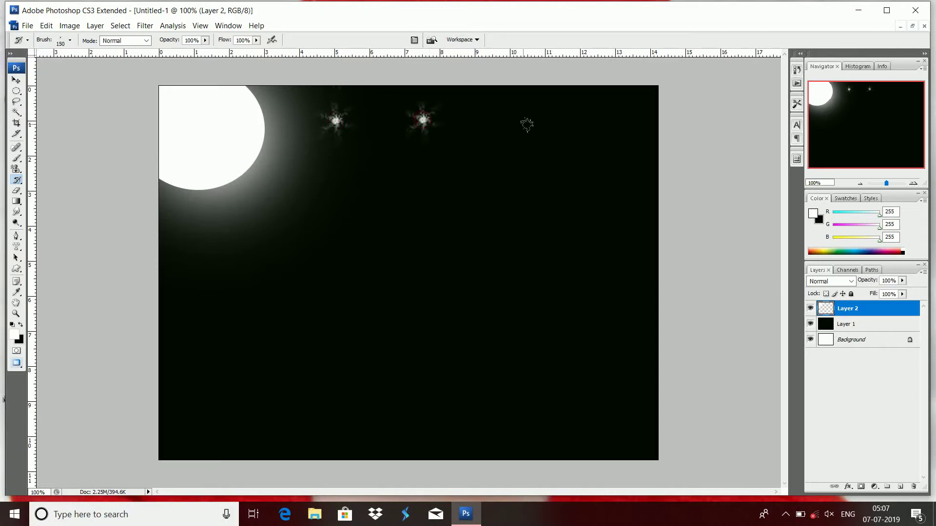
click(288, 165)
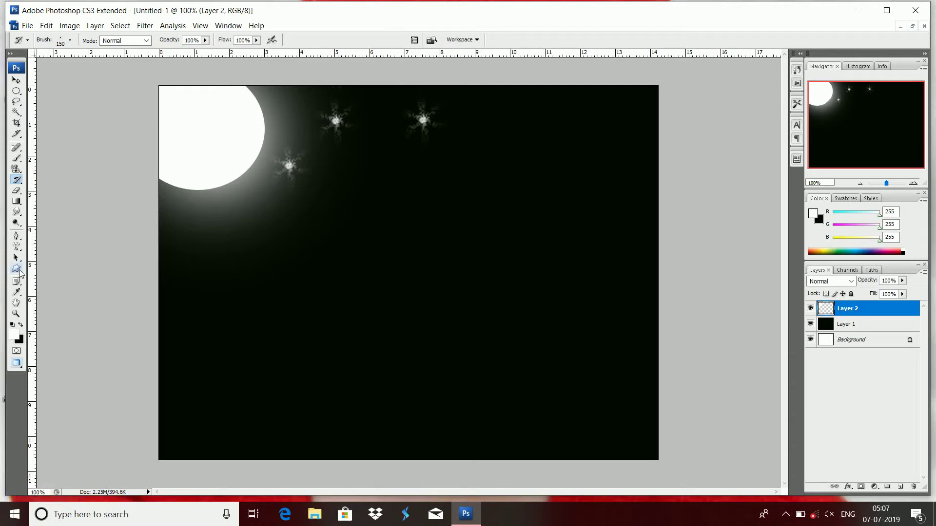
click(16, 269)
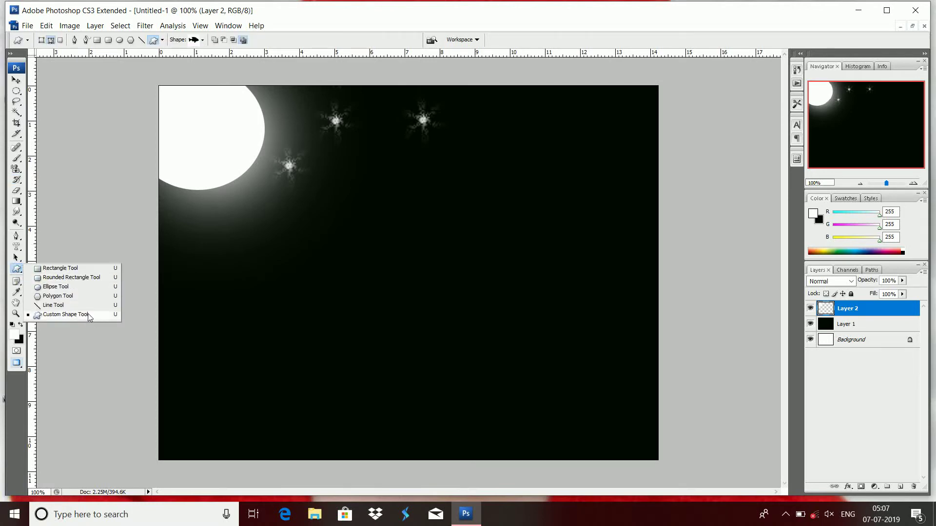
Draw a cloud speech-bubble outline with the Custom Shape tool between the upper stars.
click(86, 314)
click(203, 40)
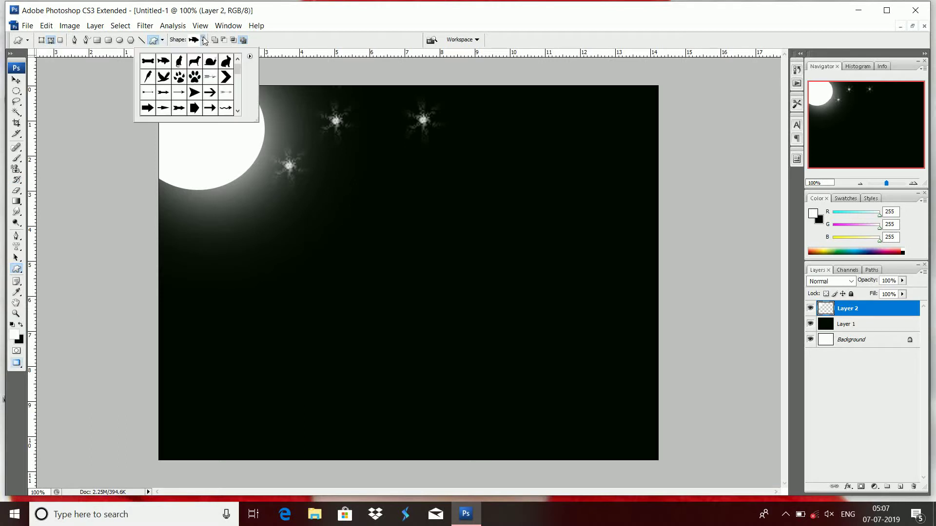
drag(239, 72, 238, 98)
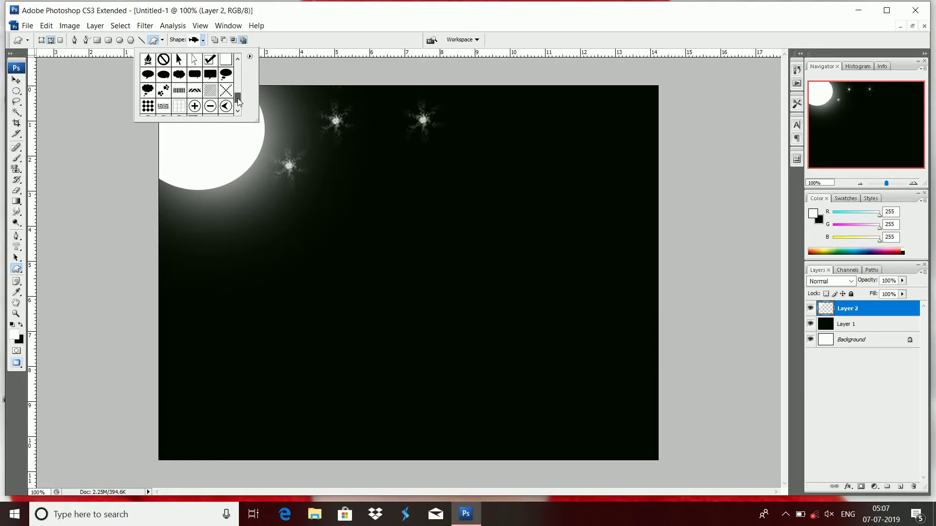
click(179, 74)
drag(354, 118, 431, 171)
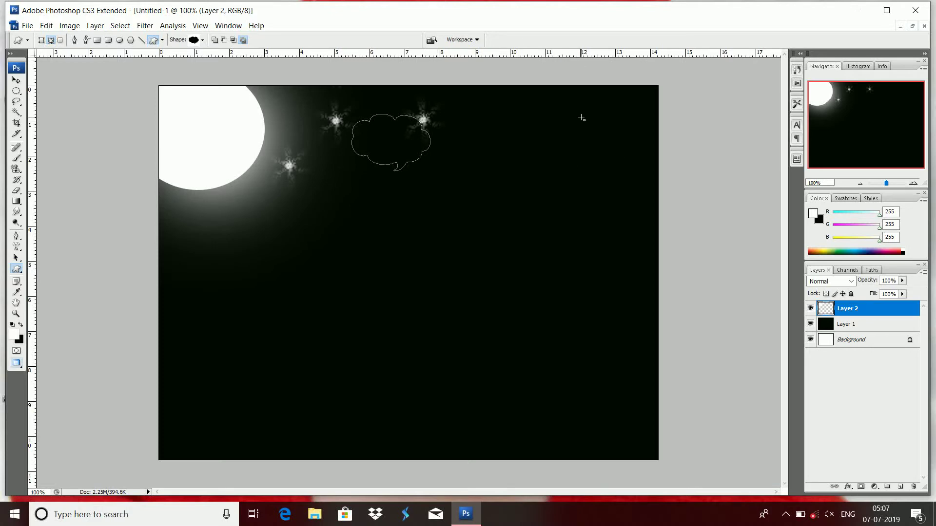
Fill the cloud path with white on new Layer 3, deselect, and nudge it down-left.
key(ctrl+shift+n)
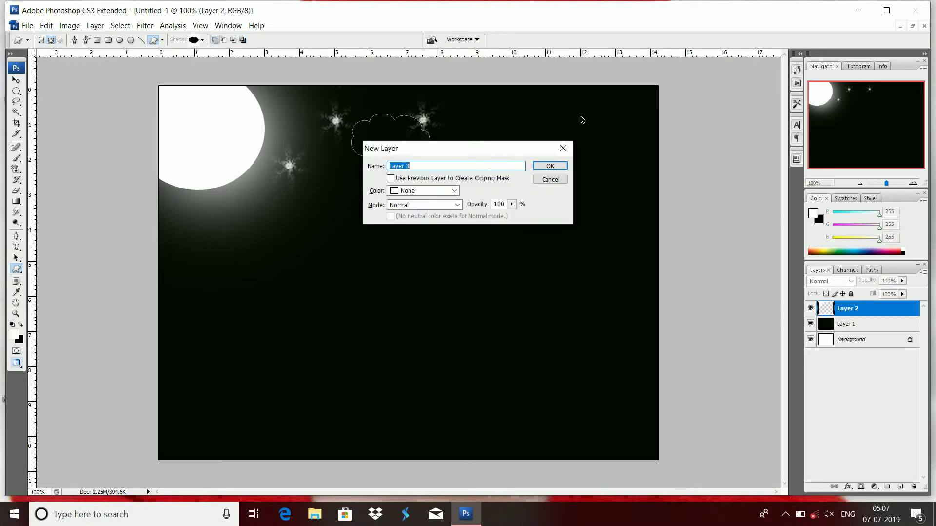
key(Return)
key(ctrl+Return)
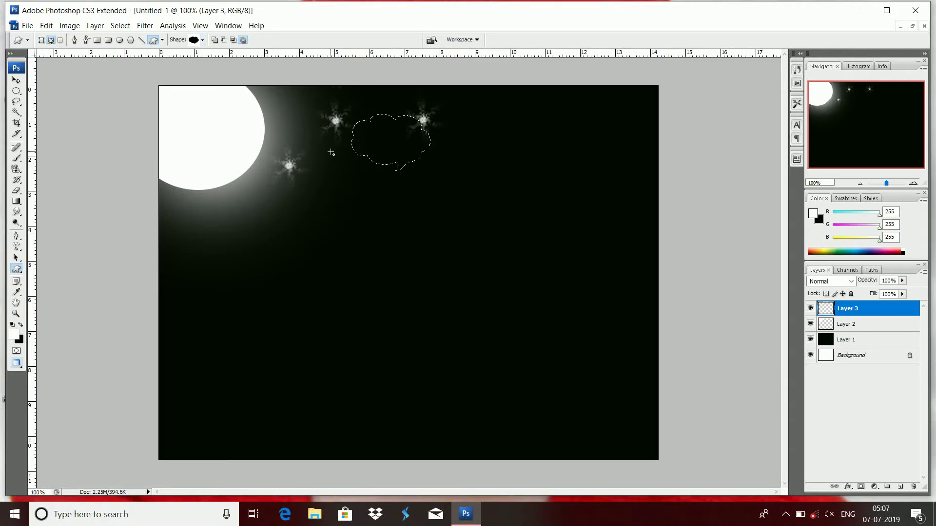
key(alt)
key(alt)
key(alt+BackSpace)
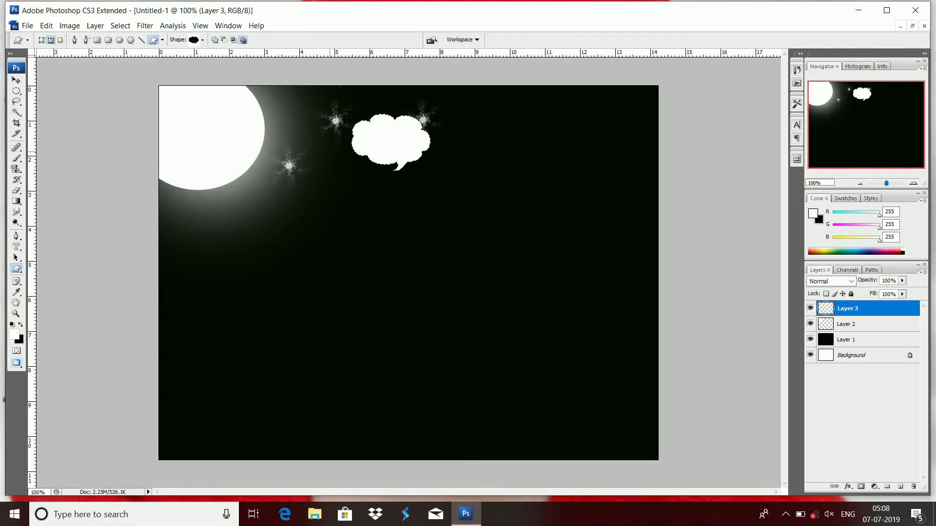
key(ctrl+d)
click(16, 79)
drag(405, 146, 388, 164)
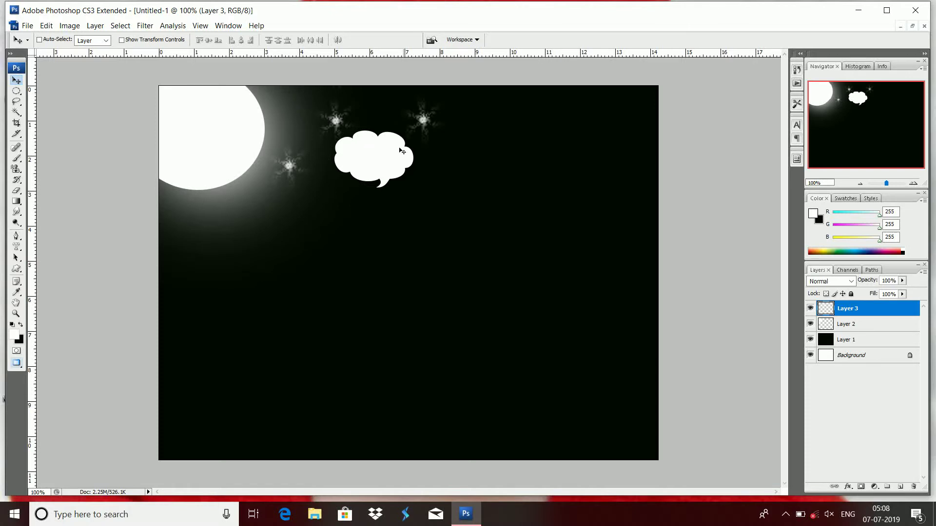
Paint a soft white glow around the cloud with the 35 px brush enlarged to 125 px.
click(16, 179)
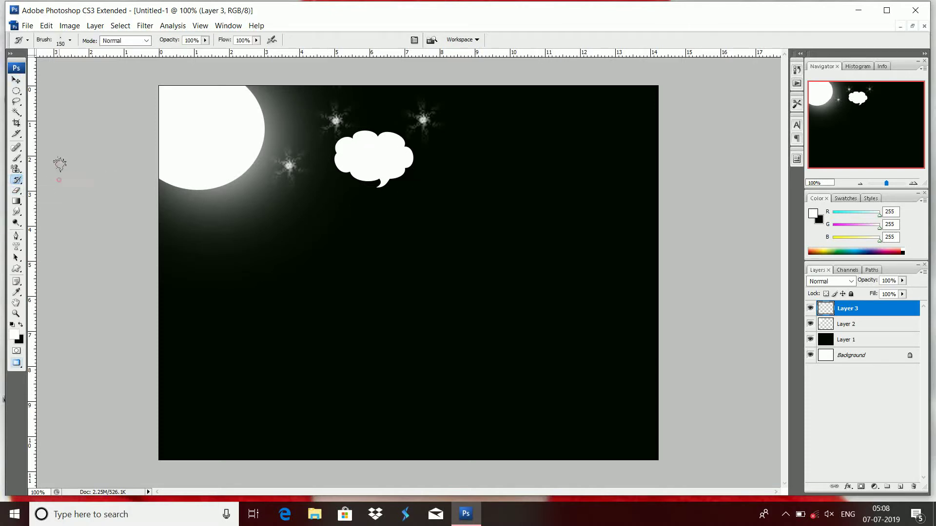
click(71, 40)
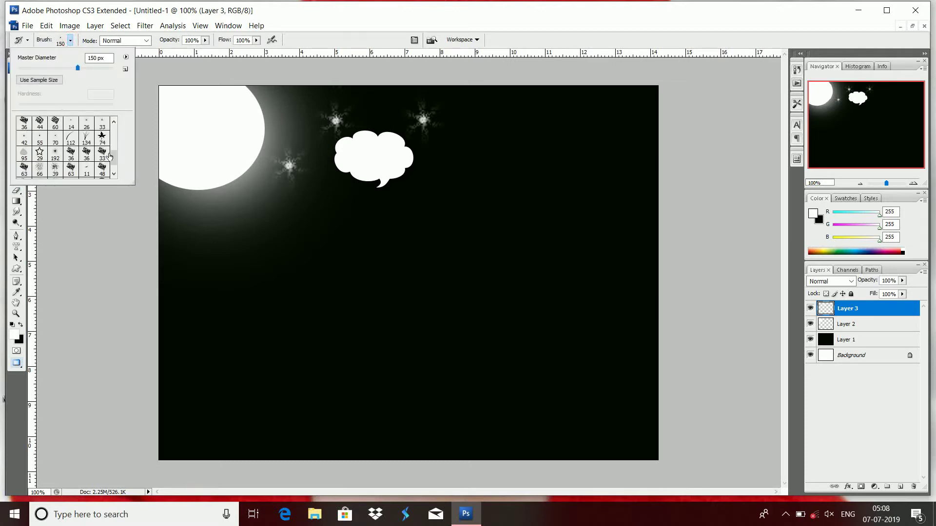
drag(113, 157, 113, 134)
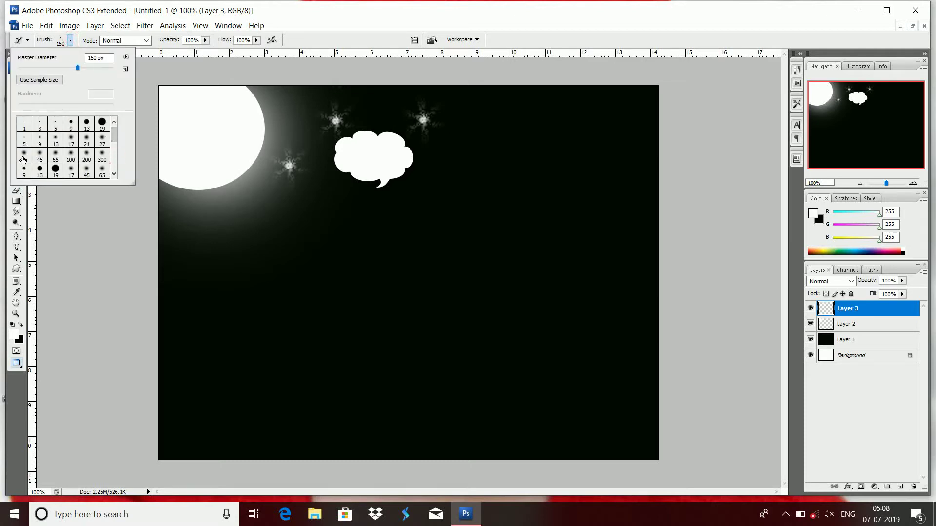
click(24, 155)
click(95, 213)
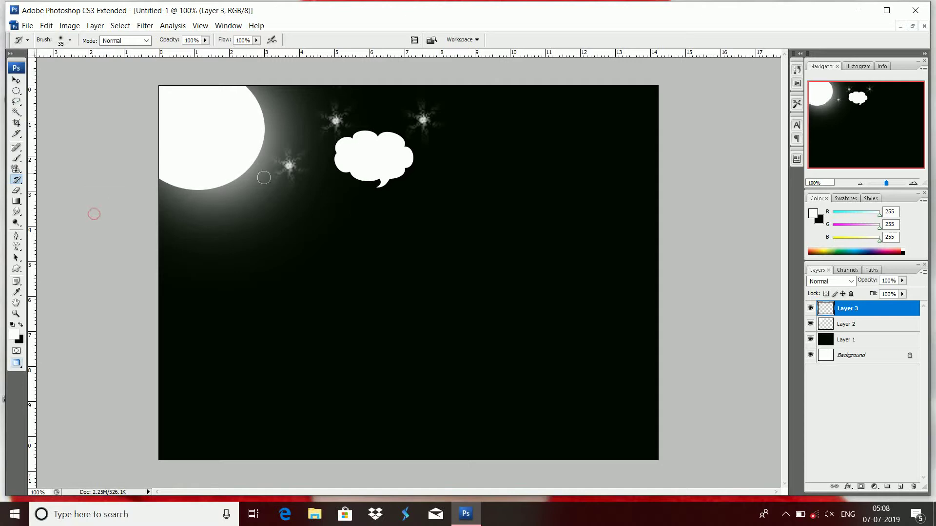
key(bracketright)
key(bracketright)
key(bracketright)
key(bracketright)
key(bracketright)
key(bracketright)
key(bracketright)
key(bracketright)
key(bracketright)
key(bracketright)
click(373, 160)
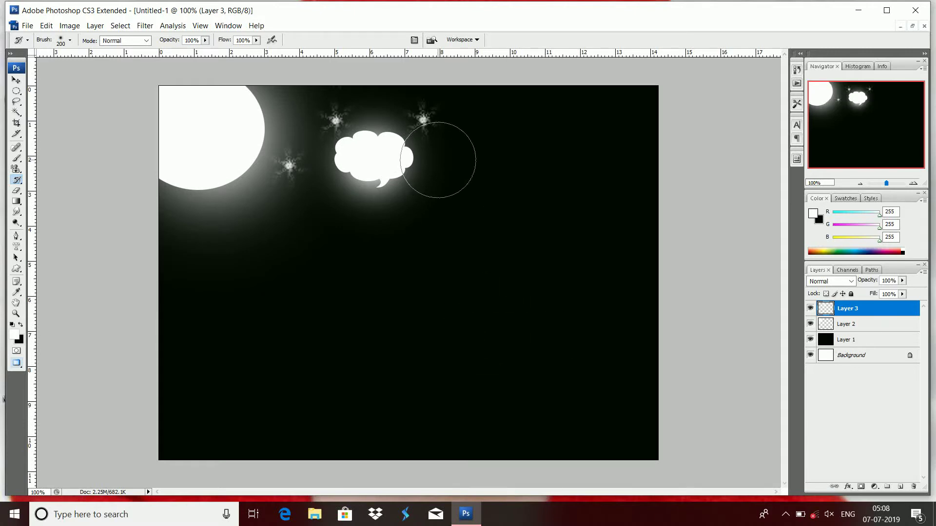
click(205, 40)
drag(205, 52, 191, 56)
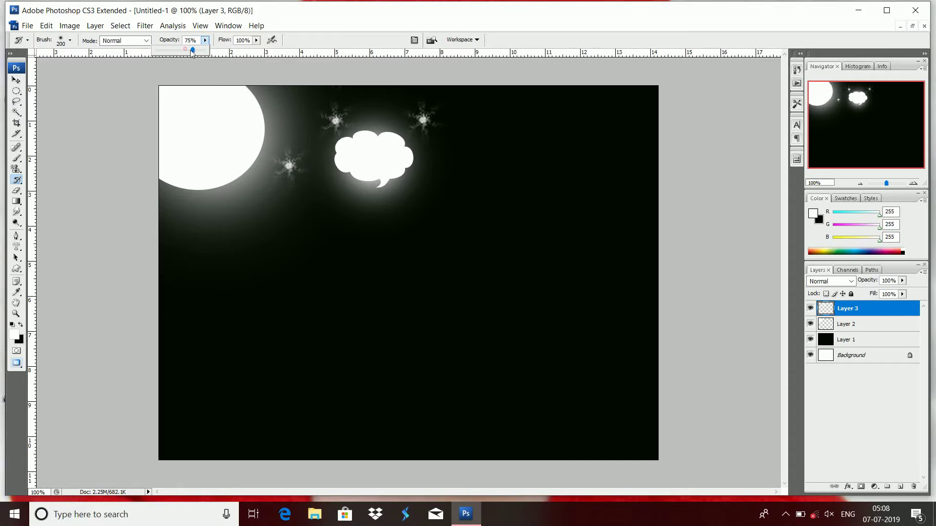
drag(191, 50, 205, 50)
click(16, 80)
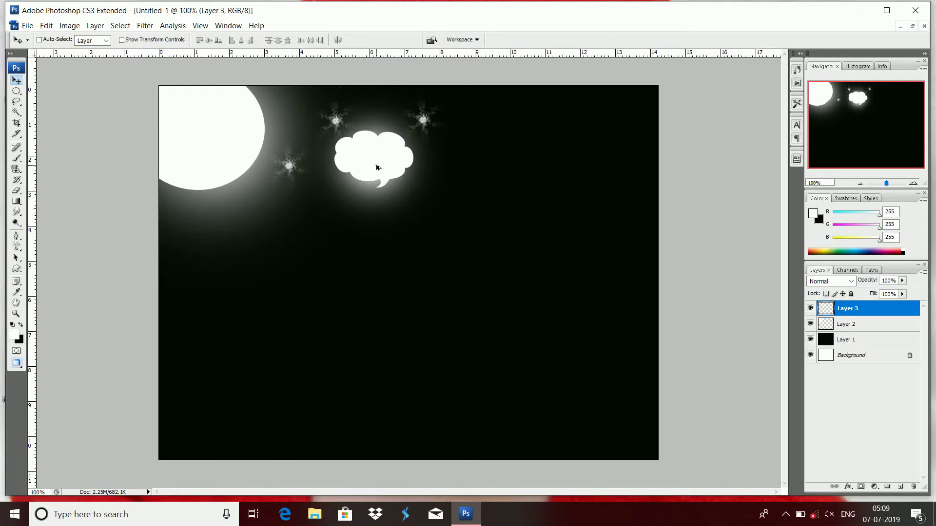
Alt-drag a copy of the cloud to the right and set the 55 px sparkle brush to 150 px.
alt+drag(377, 167, 500, 172)
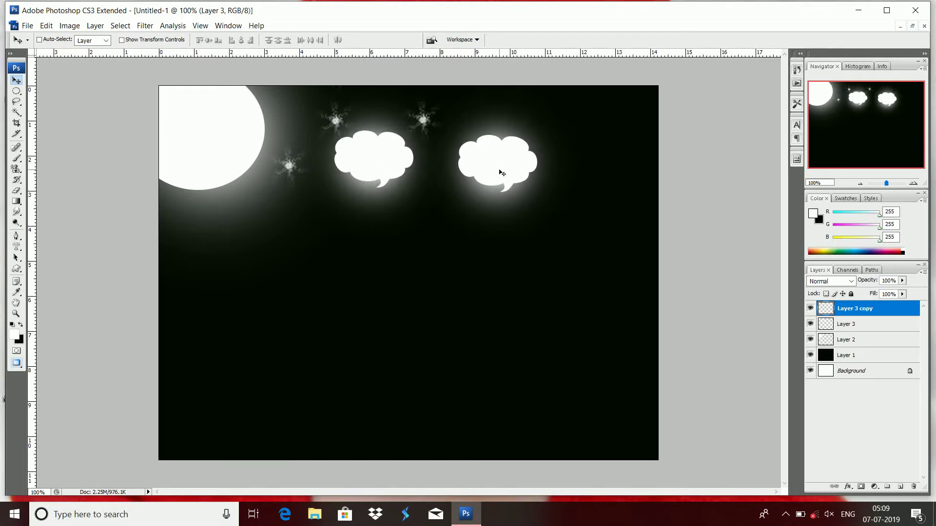
click(16, 181)
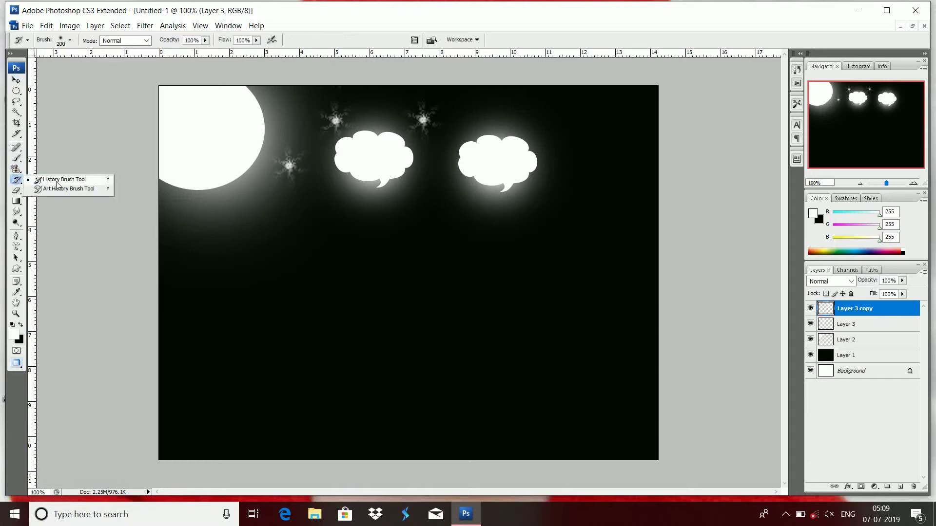
click(71, 41)
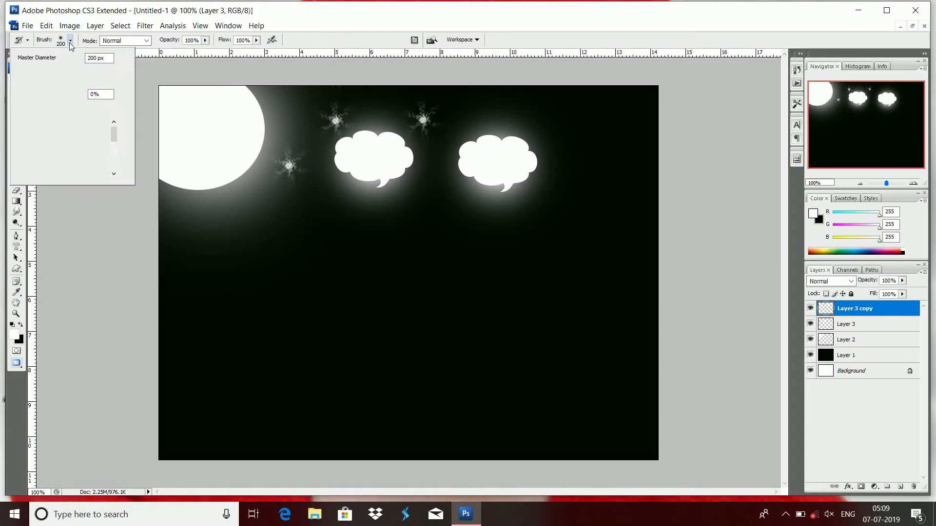
drag(115, 137, 115, 162)
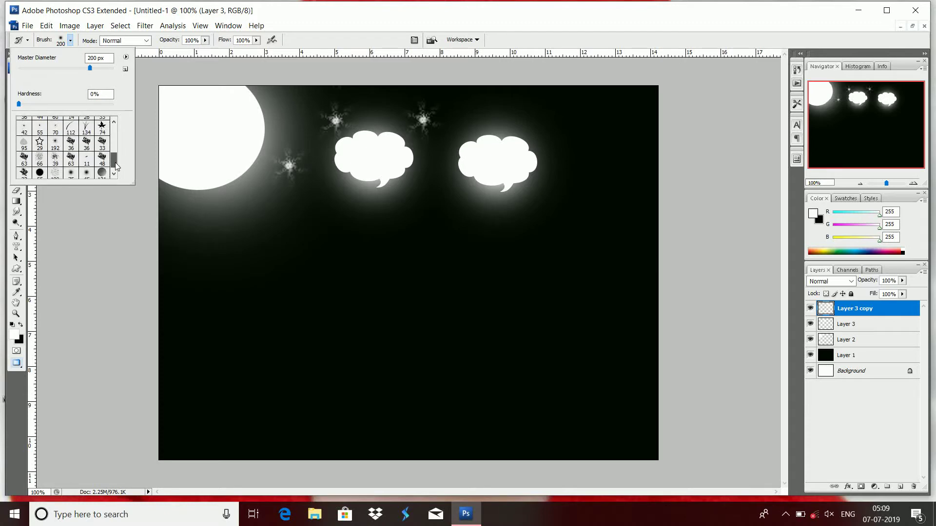
click(47, 128)
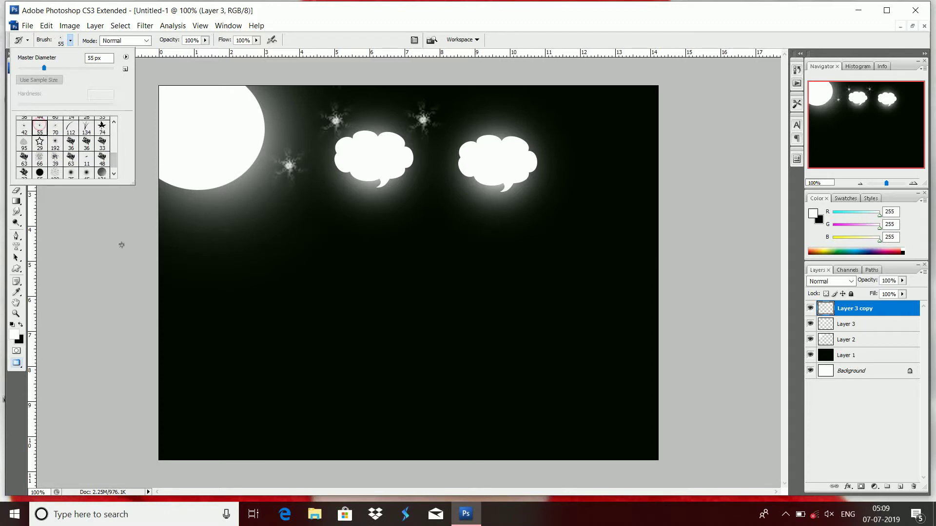
key(Escape)
key(bracketright)
key(bracketright)
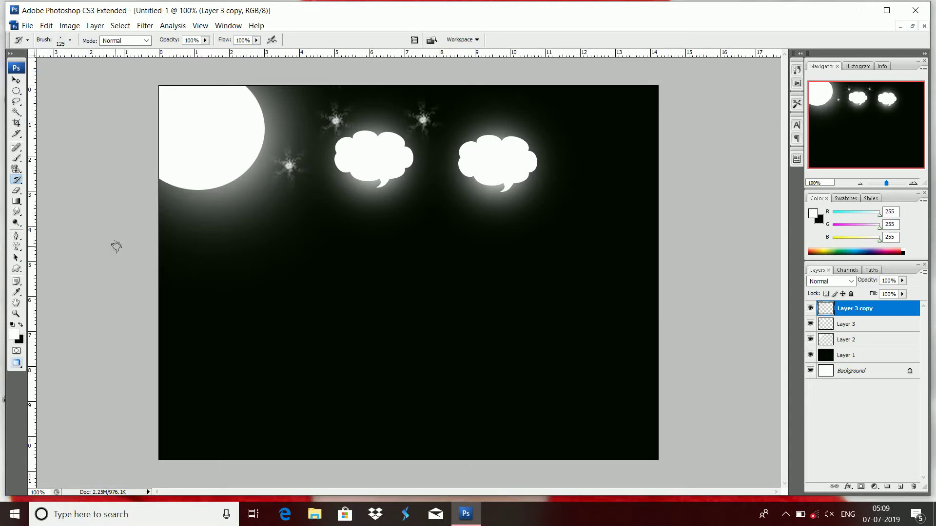
key(bracketright)
key(bracketright)
key(bracketright)
key(bracketright)
key(bracketright)
key(bracketleft)
key(bracketleft)
key(bracketleft)
Stamp five sparkle stars between the clouds and across the upper-right sky.
click(437, 170)
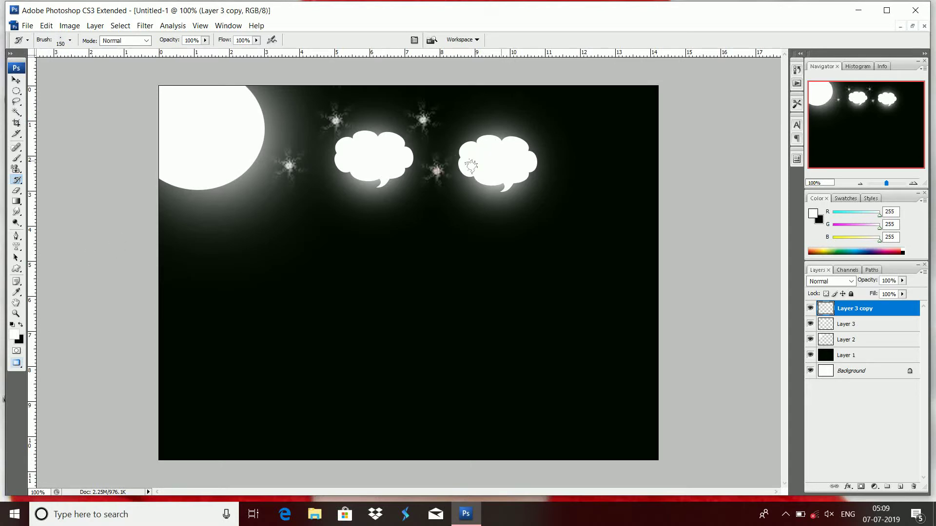
click(495, 113)
click(617, 111)
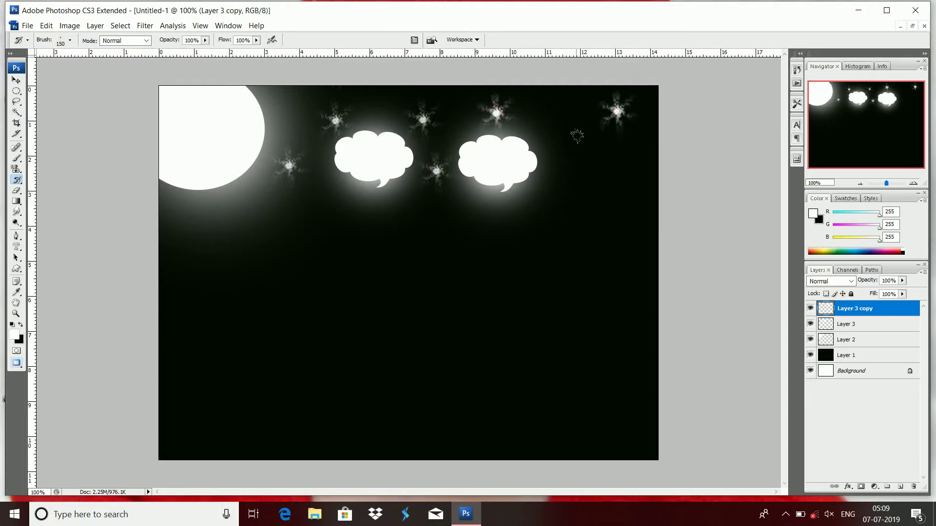
click(565, 126)
click(590, 155)
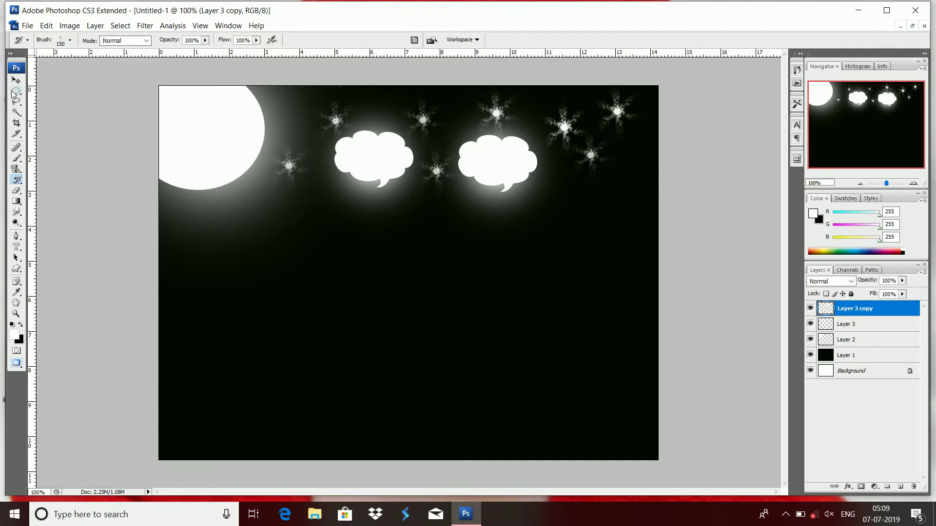
click(16, 80)
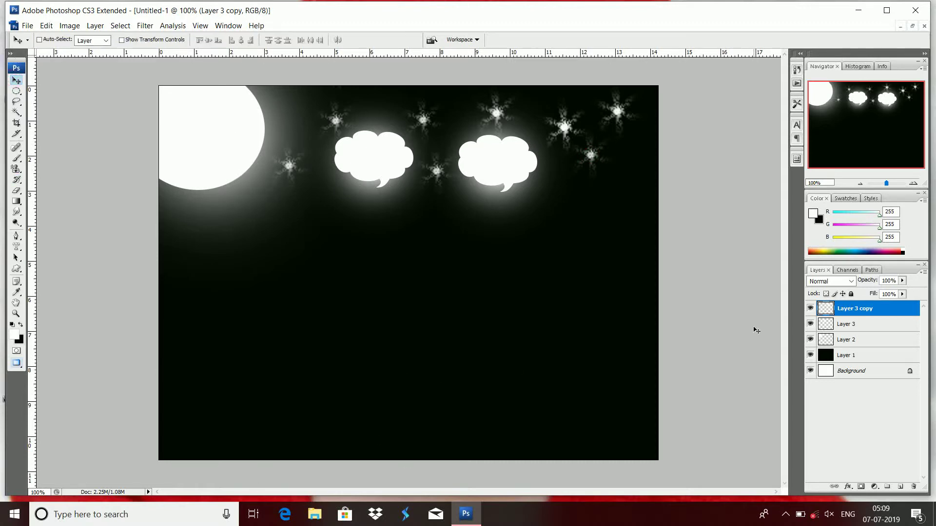
Float the windows so download (2).jpg and download (3).jpg sit beside the night-sky canvas.
click(910, 29)
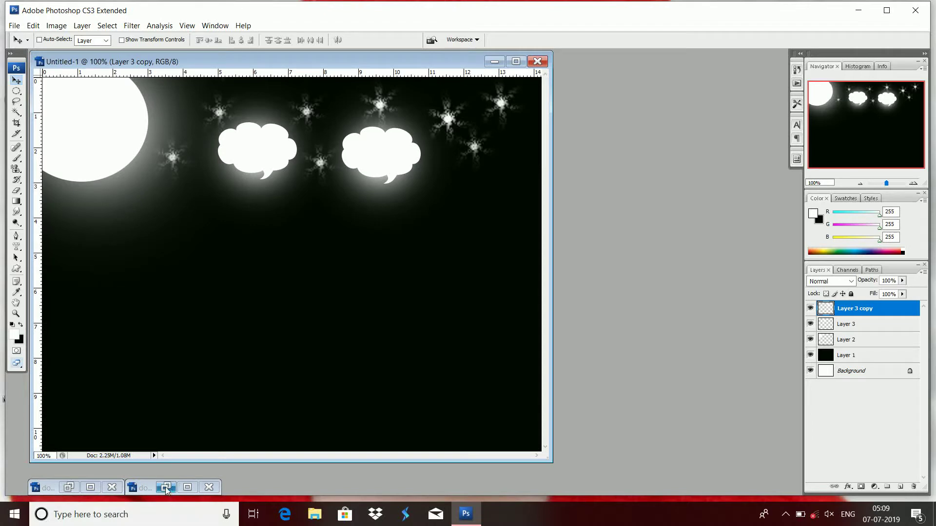
click(90, 487)
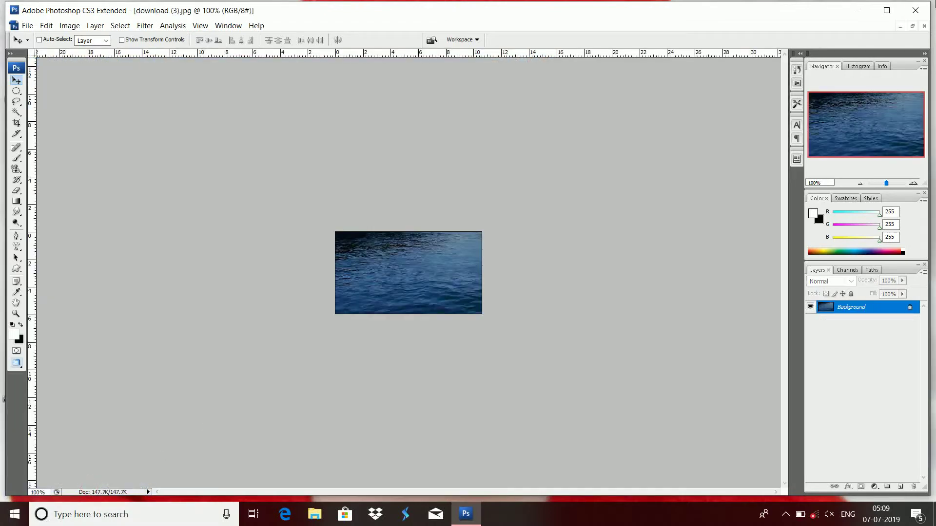
click(900, 26)
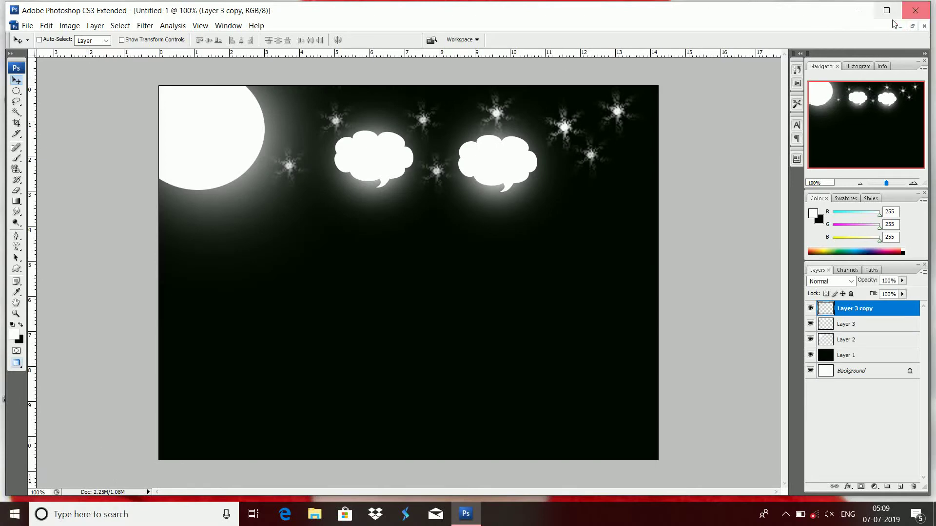
click(912, 25)
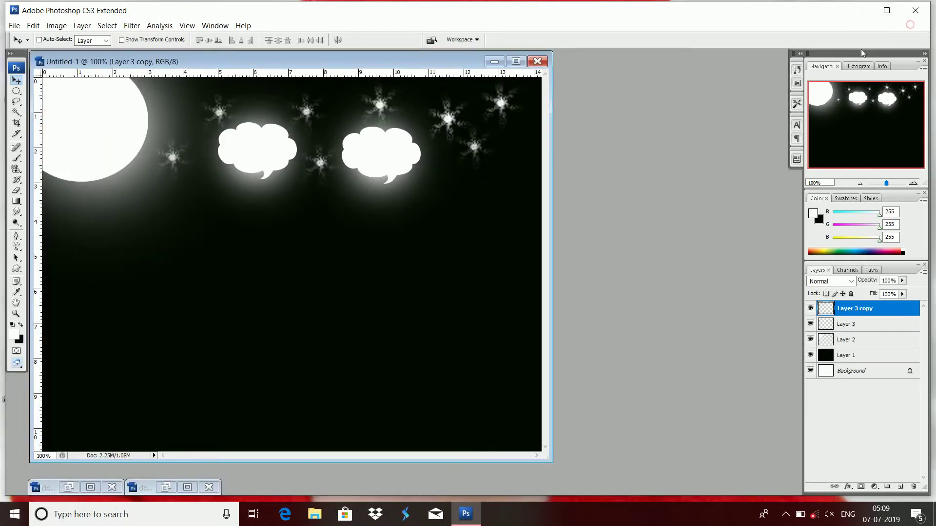
click(187, 487)
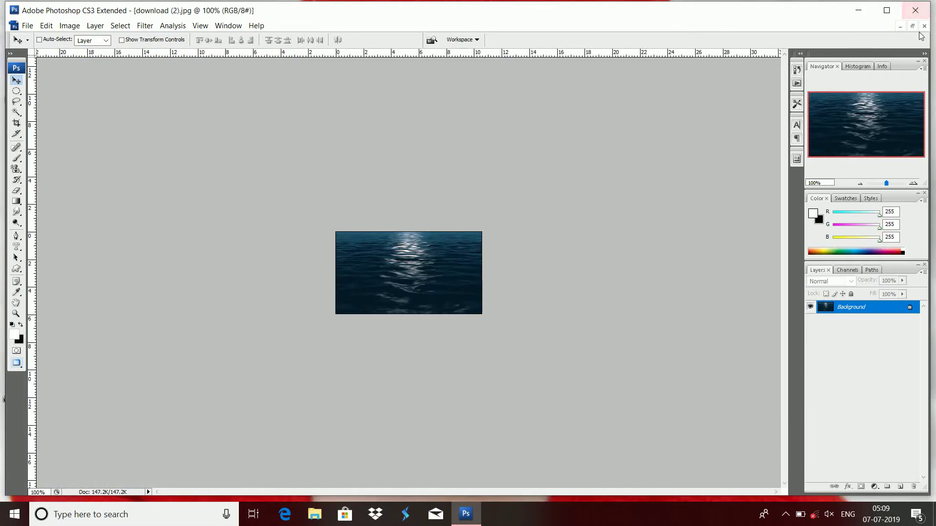
click(912, 26)
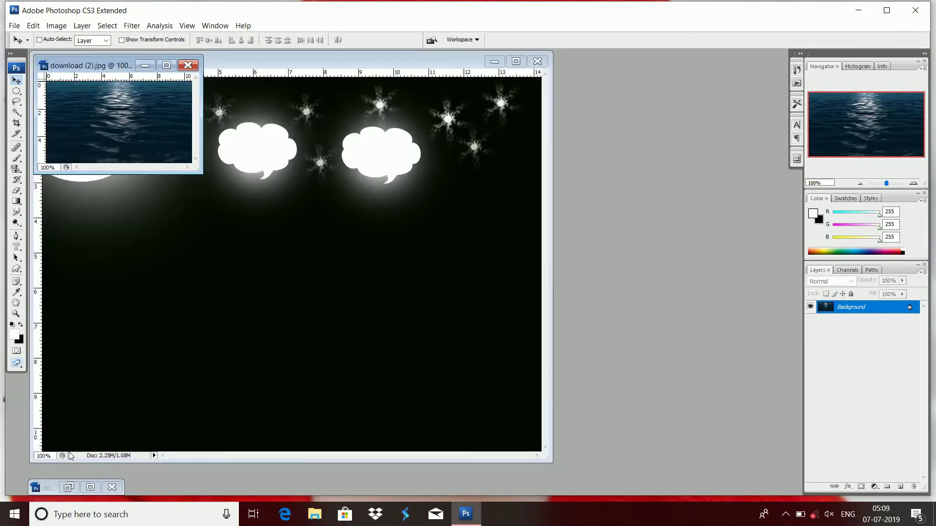
click(90, 488)
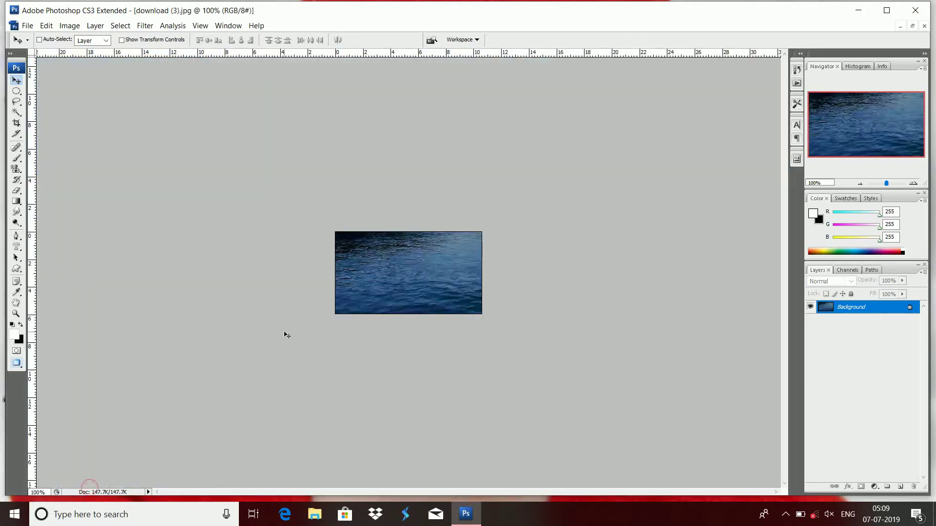
click(912, 26)
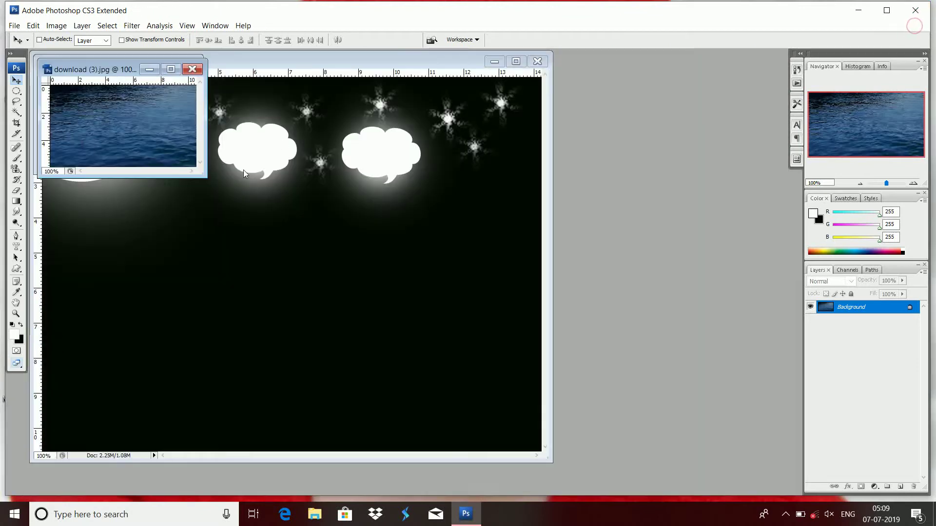
drag(126, 71, 126, 172)
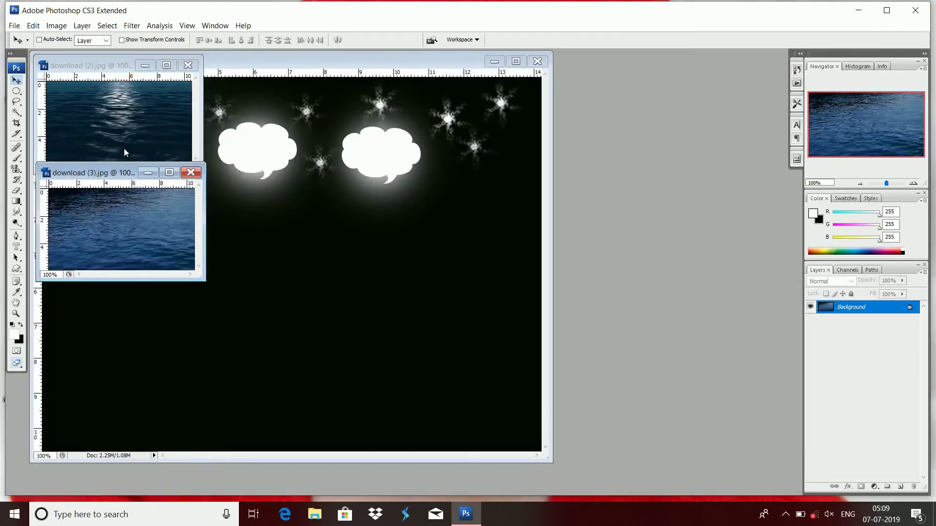
click(112, 121)
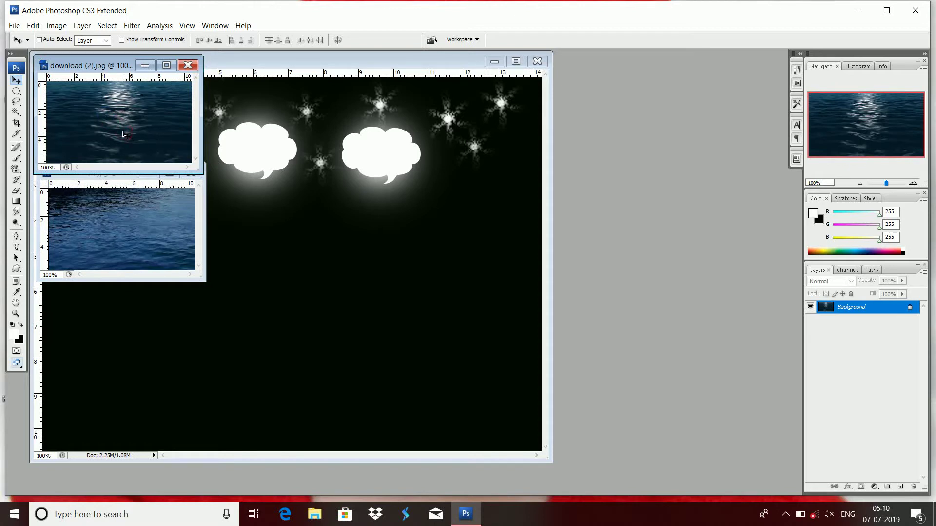
Copy the moonlit water into the scene as Layer 4, lower it, and start Free Transform.
drag(178, 166, 303, 324)
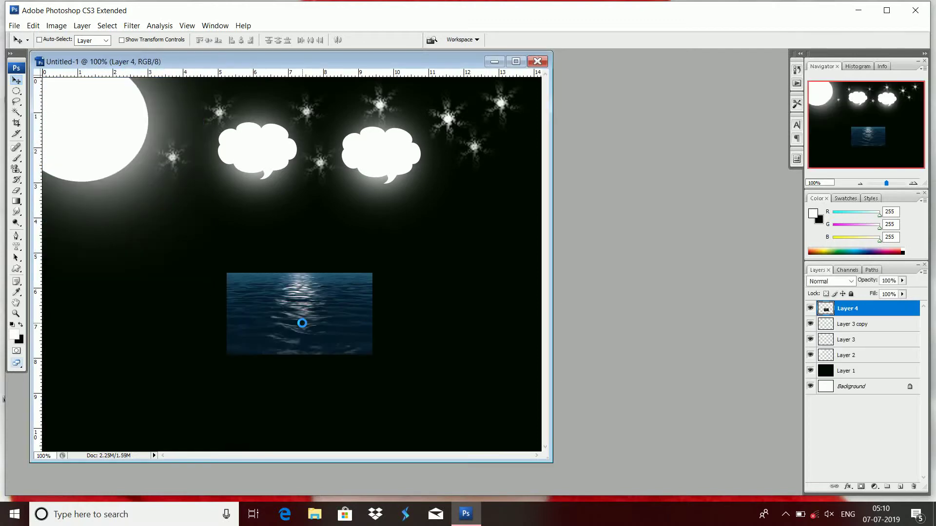
click(515, 61)
drag(437, 334, 435, 423)
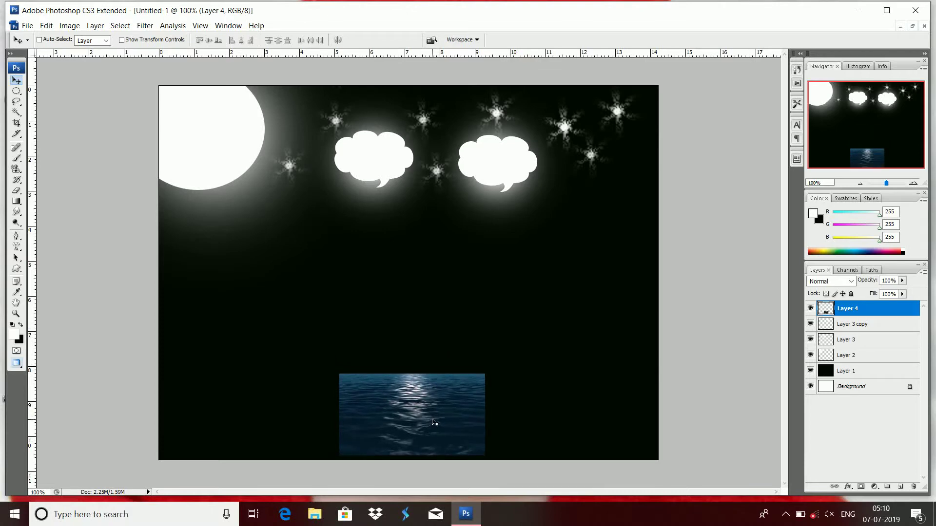
key(ctrl+t)
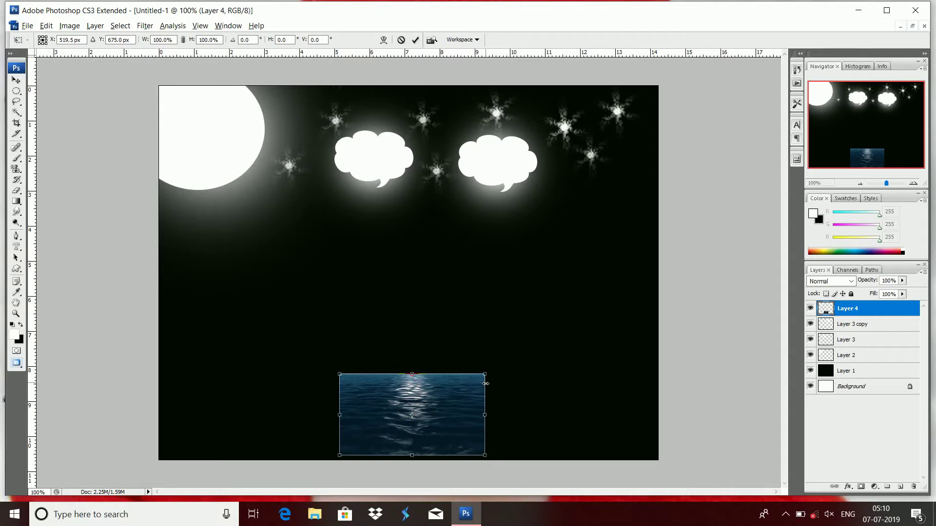
Scale Layer 4's water to the full canvas width across the lower scene.
drag(485, 373, 611, 304)
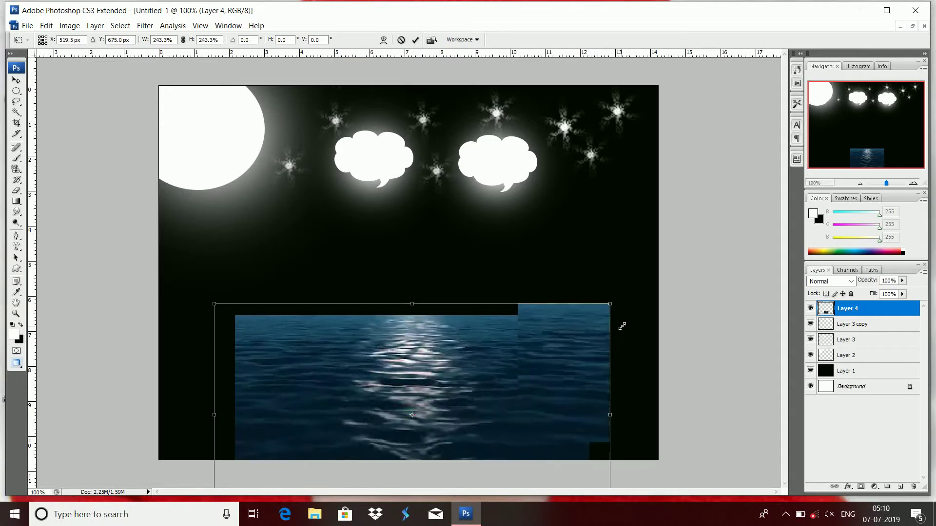
drag(516, 400, 522, 345)
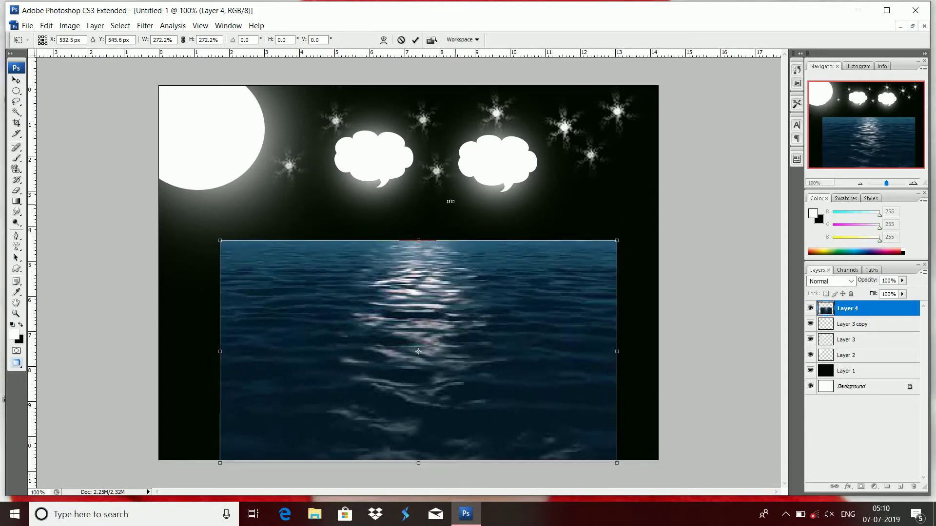
drag(614, 243, 581, 322)
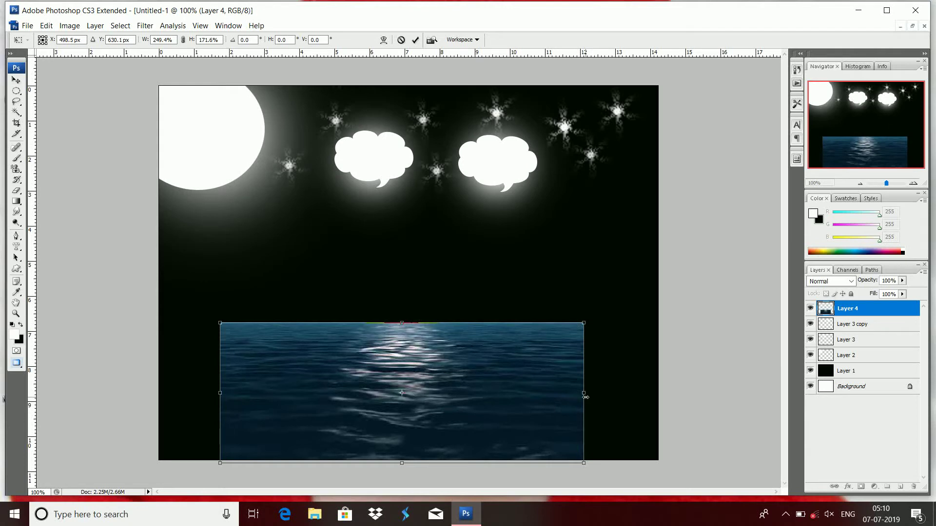
drag(586, 397, 658, 396)
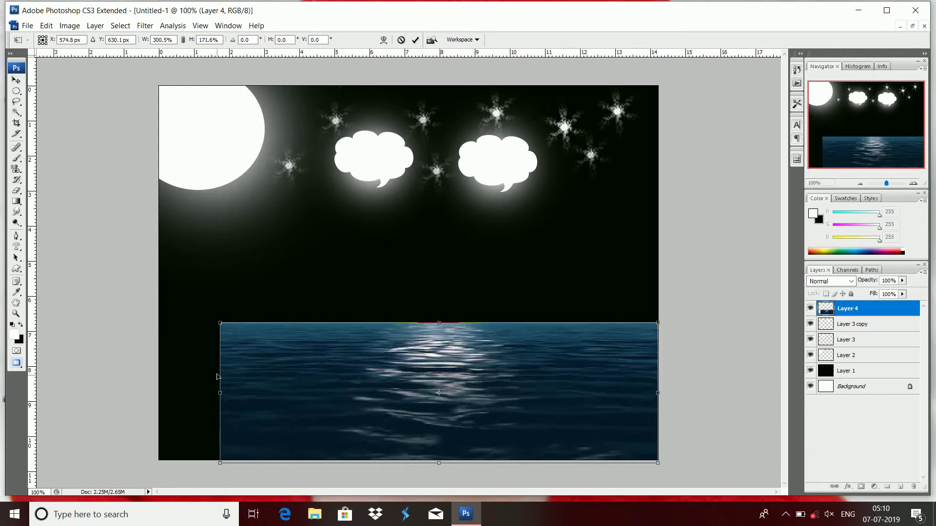
drag(222, 393, 162, 387)
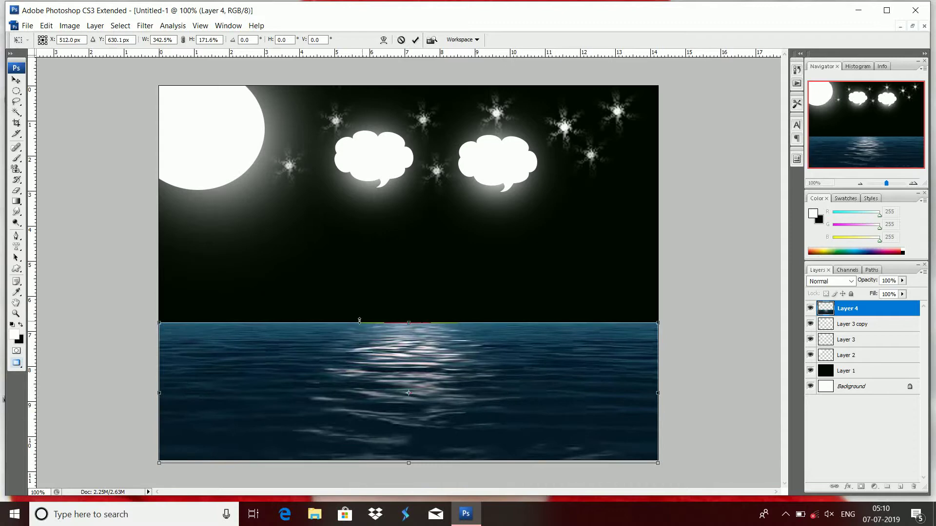
mouse_move(407, 322)
mouse_down()
mouse_move(397, 313)
mouse_move(398, 327)
mouse_up()
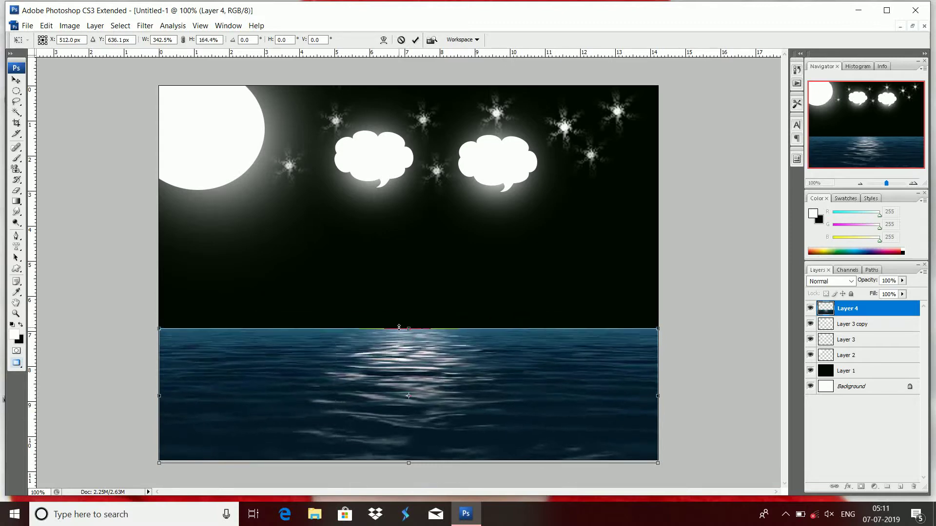
Skew the water's top corners to level the horizon and apply the transform.
right_click(374, 339)
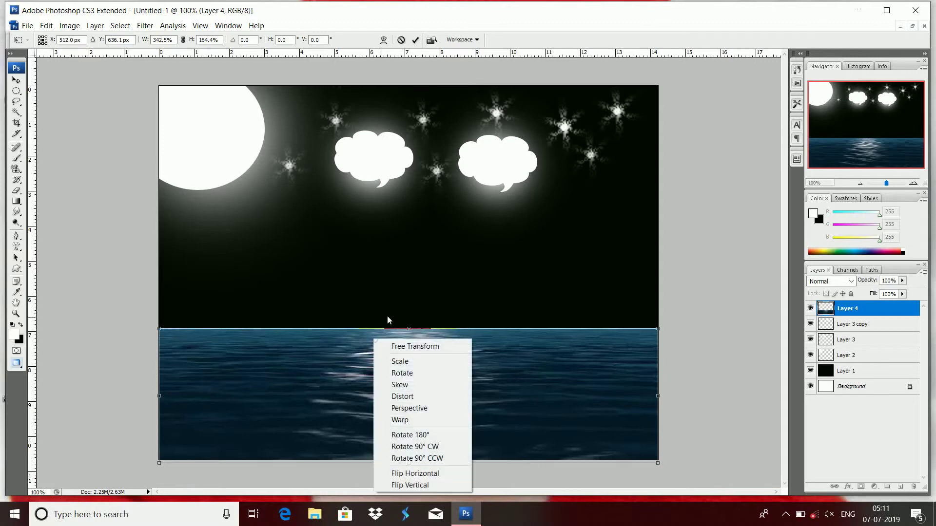
click(408, 385)
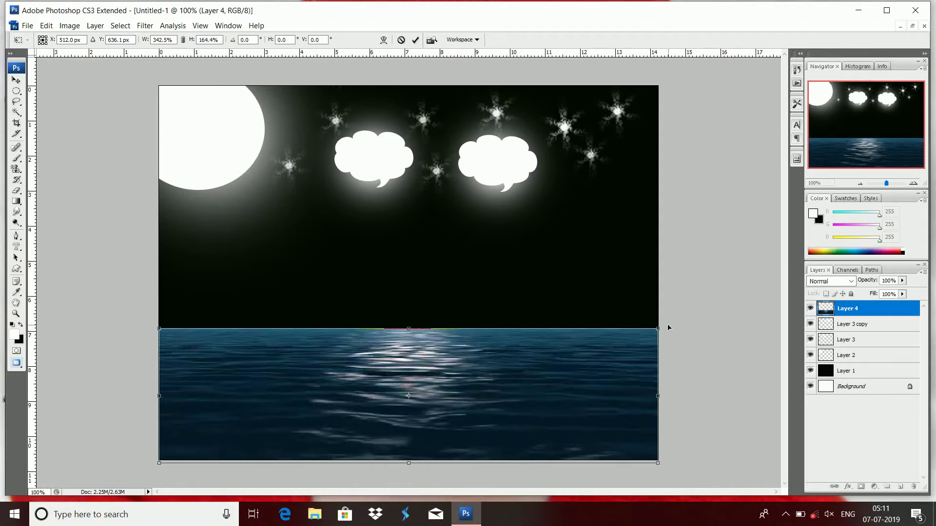
mouse_move(657, 331)
mouse_down()
mouse_move(628, 334)
mouse_move(634, 359)
mouse_up()
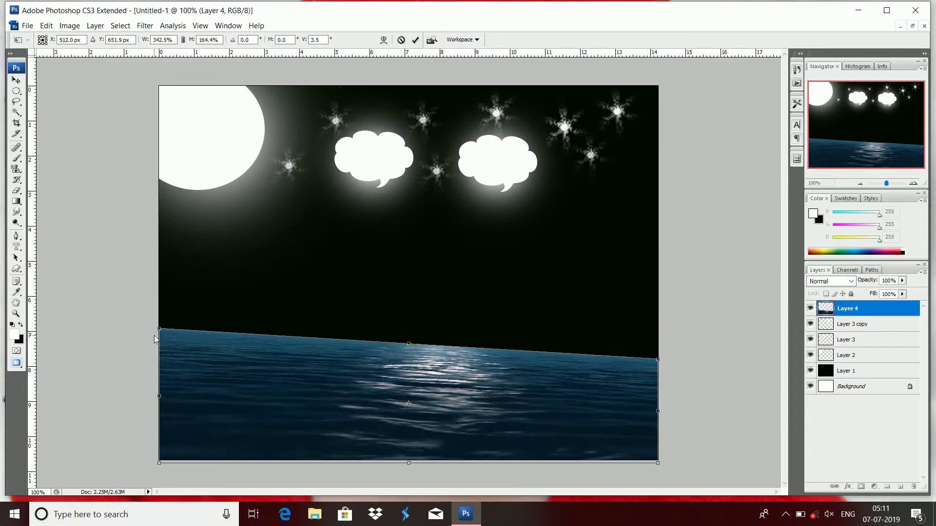
drag(160, 332, 160, 360)
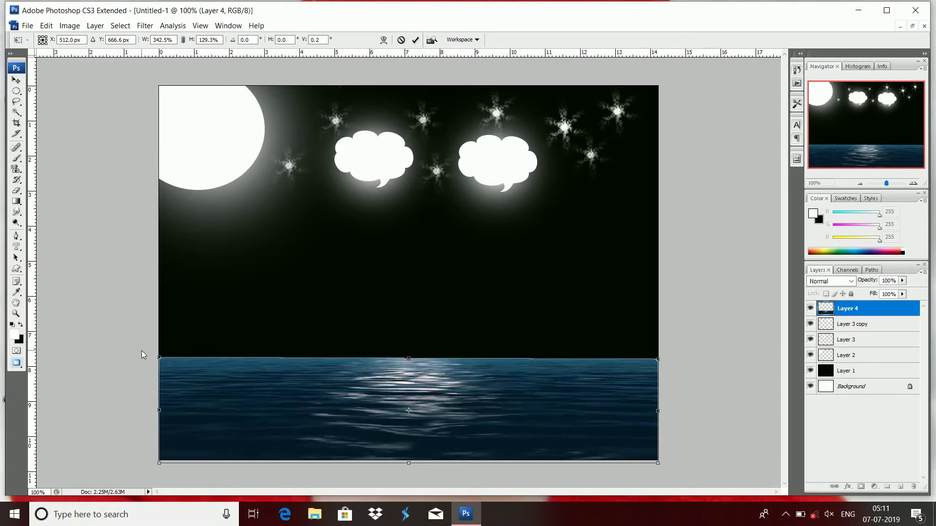
key(Return)
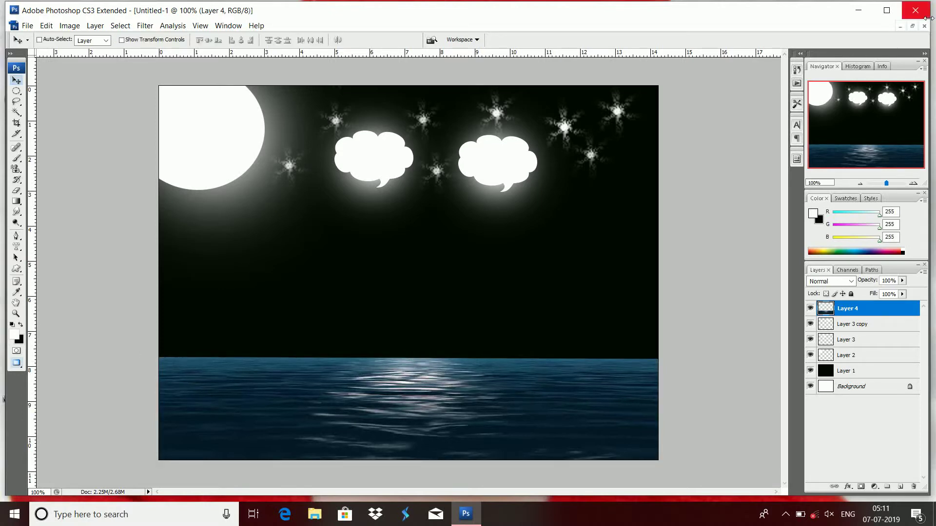
Drag download (3).jpg into the scene as Layer 5, positioned over the middle of the sea.
click(912, 26)
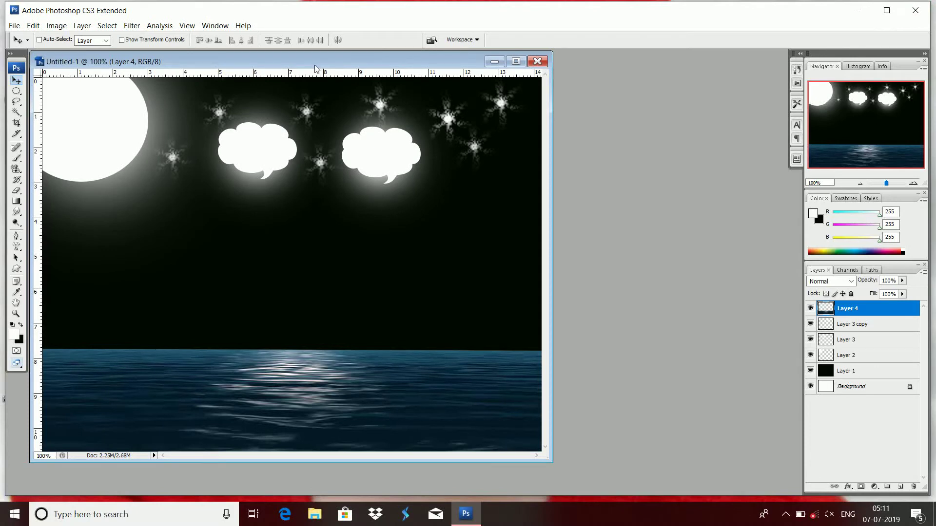
drag(315, 65, 469, 73)
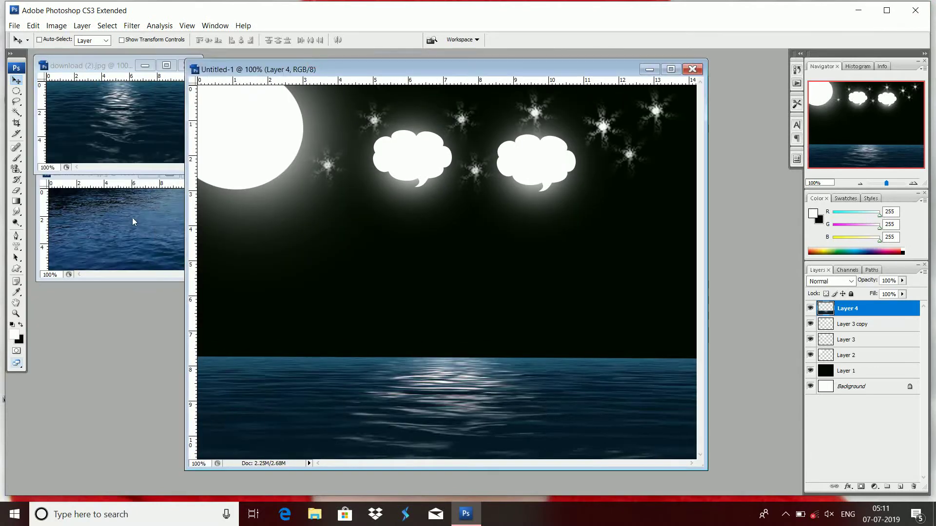
click(126, 240)
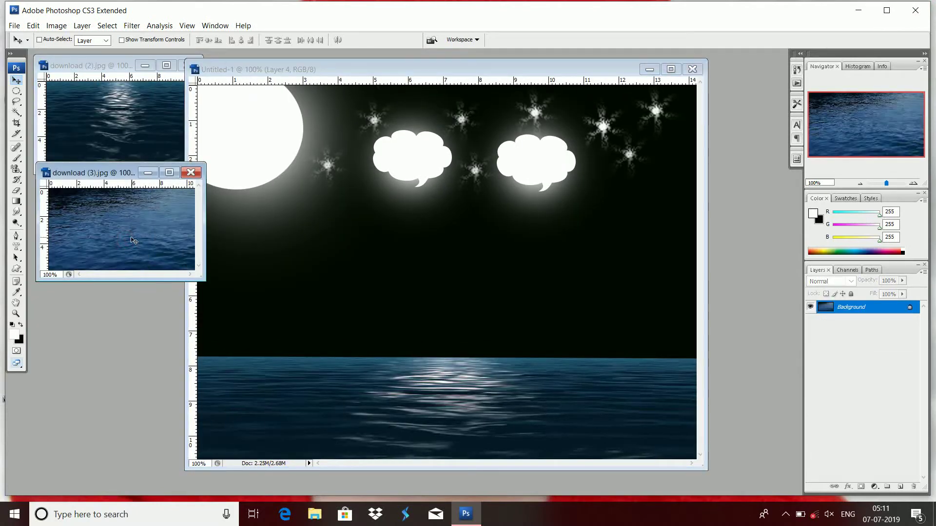
mouse_move(131, 239)
mouse_down()
mouse_move(403, 428)
mouse_move(422, 414)
mouse_up()
click(671, 70)
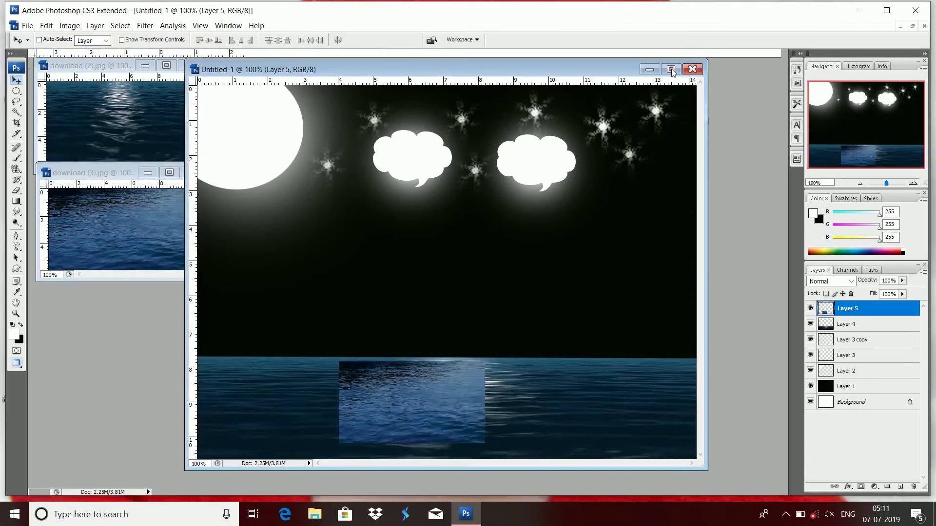
mouse_move(389, 393)
mouse_down()
mouse_move(494, 359)
mouse_move(418, 396)
mouse_up()
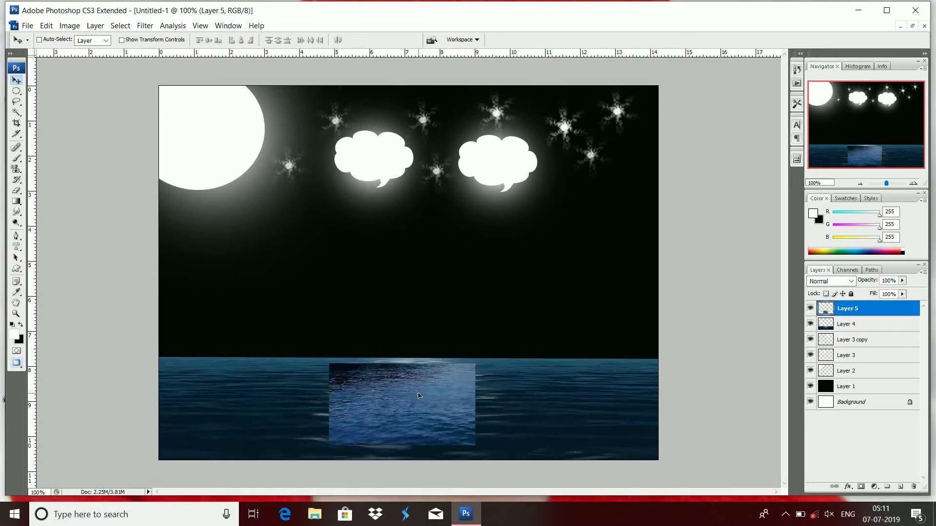
key(ctrl+t)
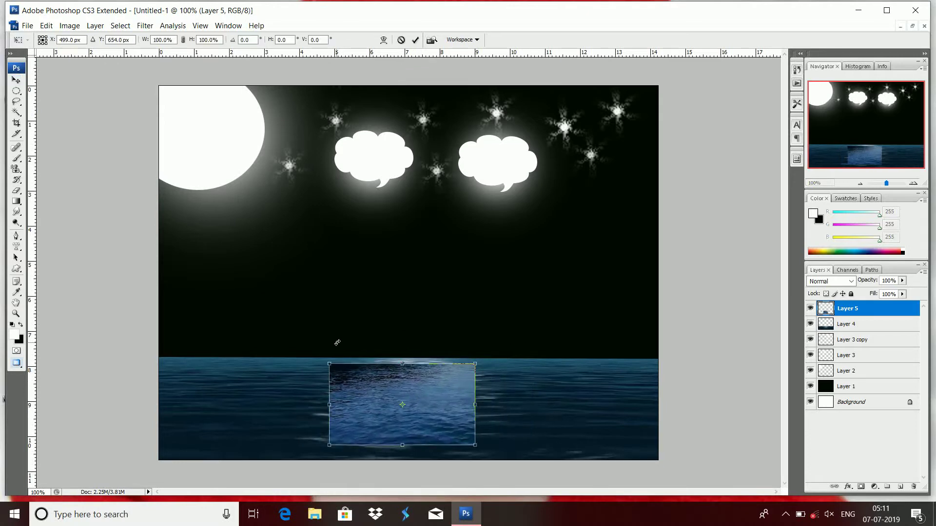
Stretch Layer 5's water edge to edge across the sea strip and skew its top edge level.
mouse_move(328, 365)
mouse_down()
mouse_move(167, 366)
mouse_move(159, 358)
mouse_up()
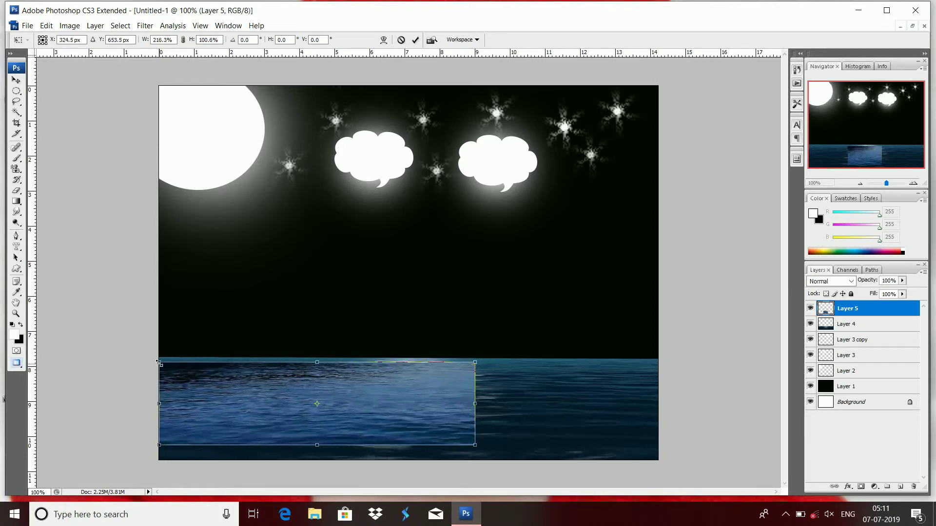
mouse_move(473, 444)
mouse_down()
mouse_move(533, 464)
mouse_move(672, 468)
mouse_up()
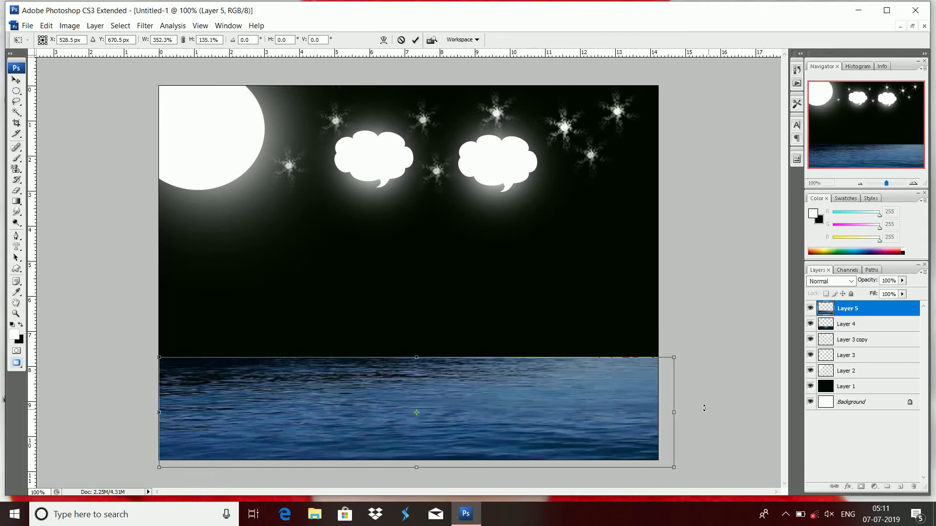
drag(675, 412, 659, 411)
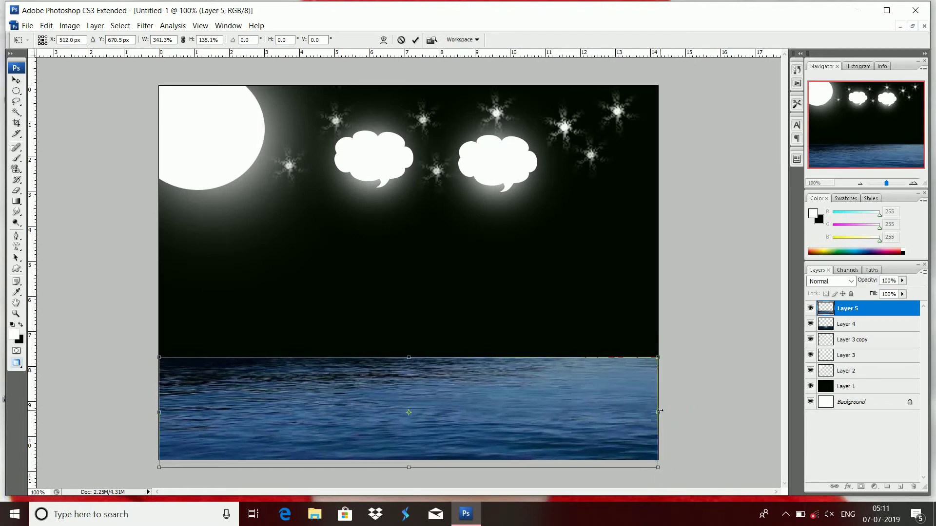
right_click(422, 388)
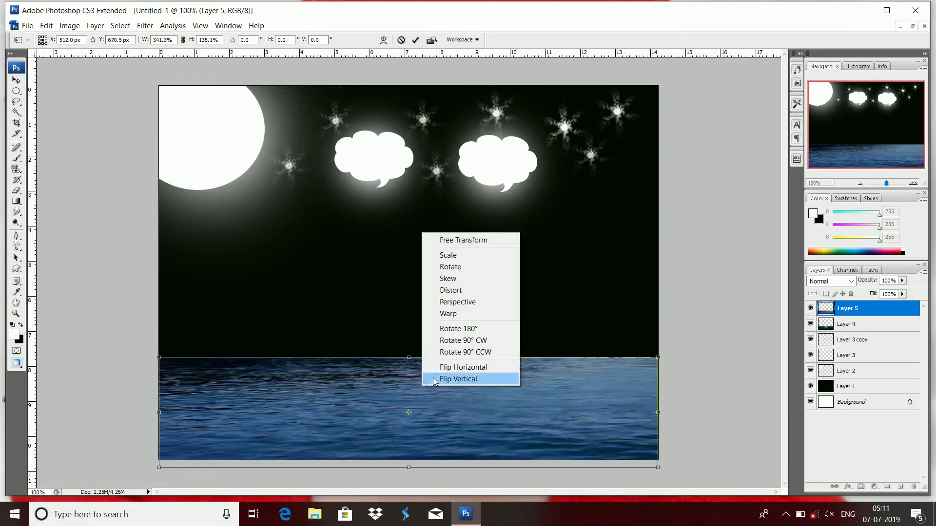
click(452, 279)
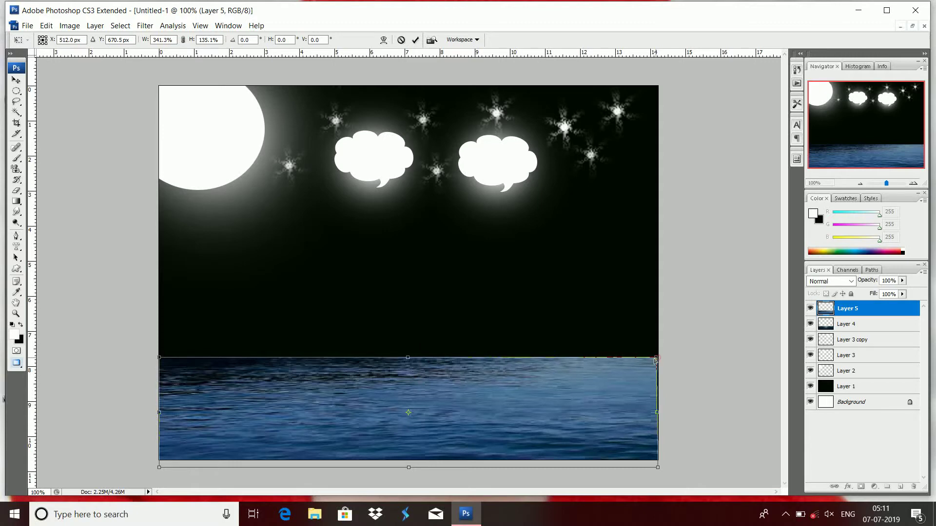
drag(659, 359, 650, 368)
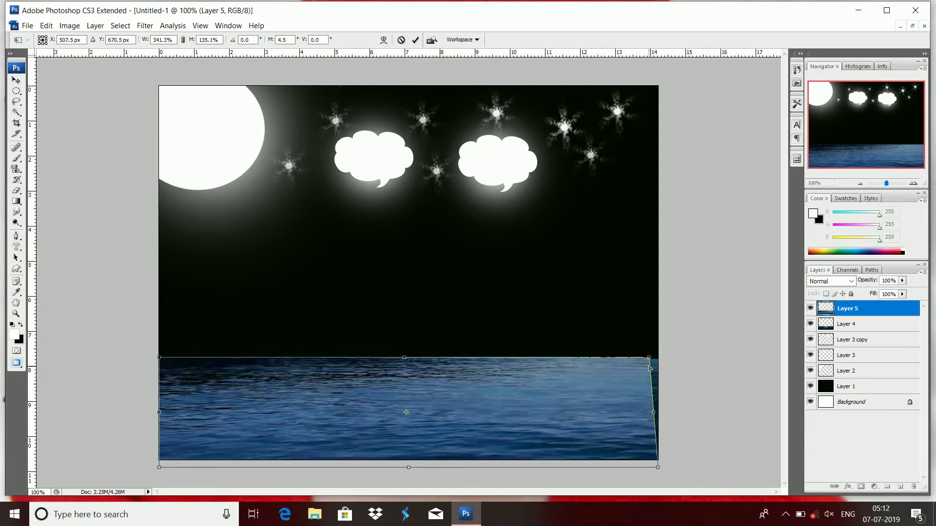
drag(649, 368, 655, 364)
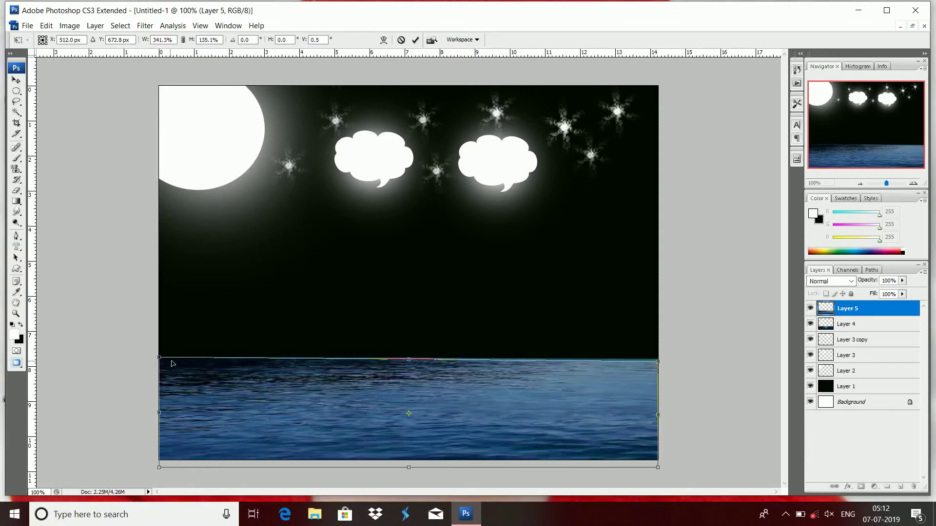
drag(163, 361, 171, 366)
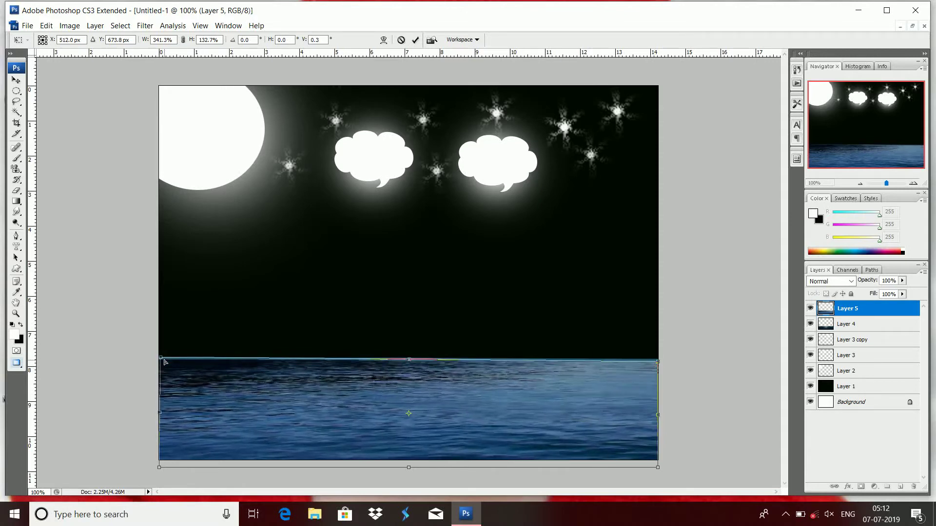
key(Return)
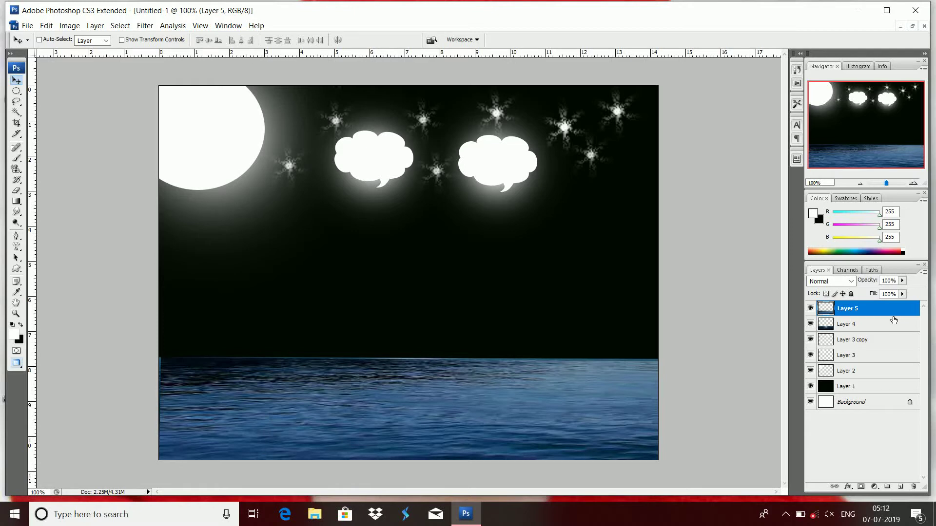
Set Layer 5 to 72% opacity and stretch it upward to raise the horizon.
click(902, 281)
drag(902, 291, 882, 292)
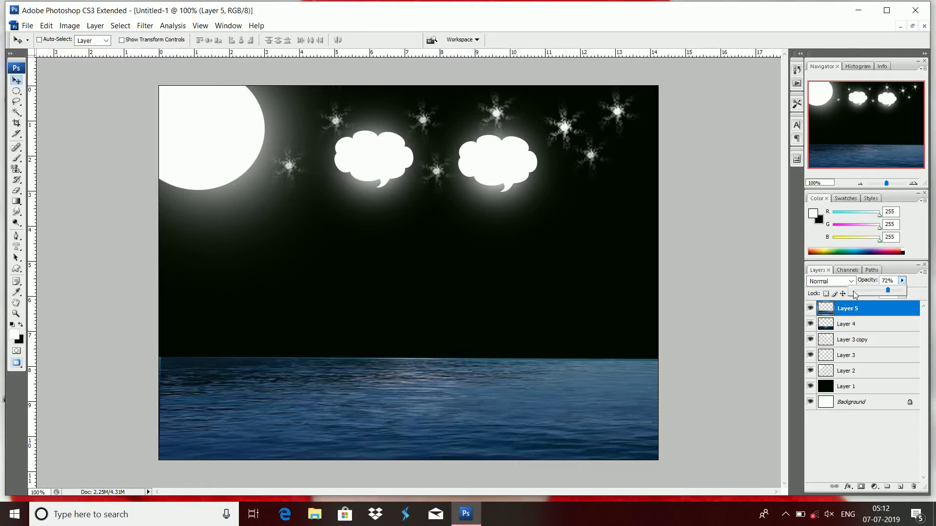
key(ctrl+t)
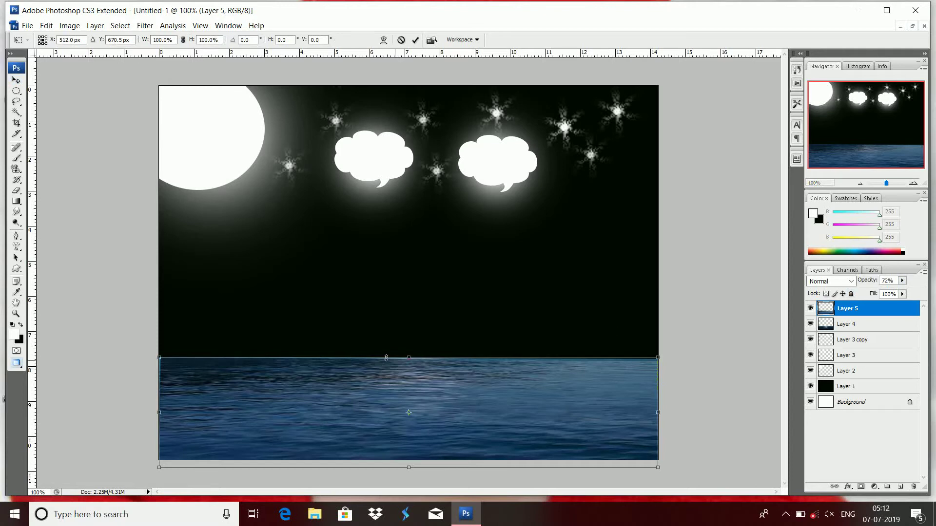
drag(409, 357, 411, 329)
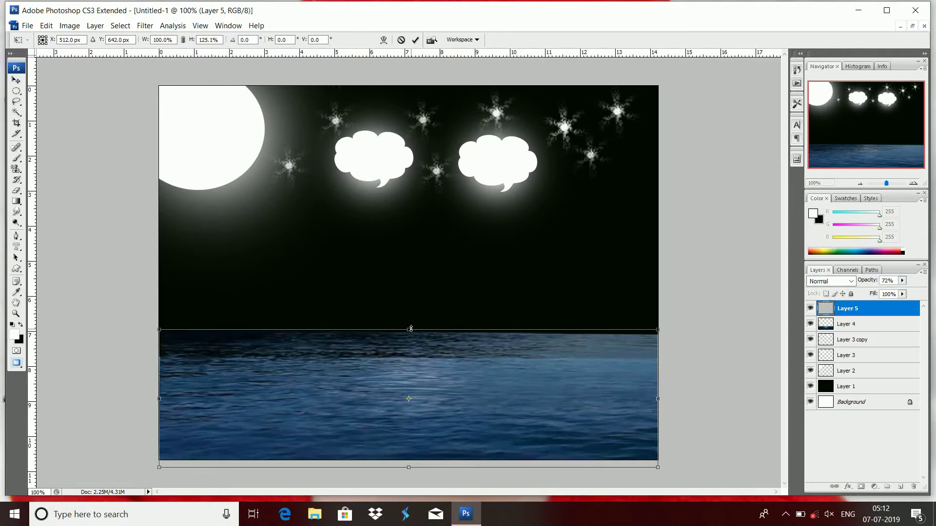
key(Return)
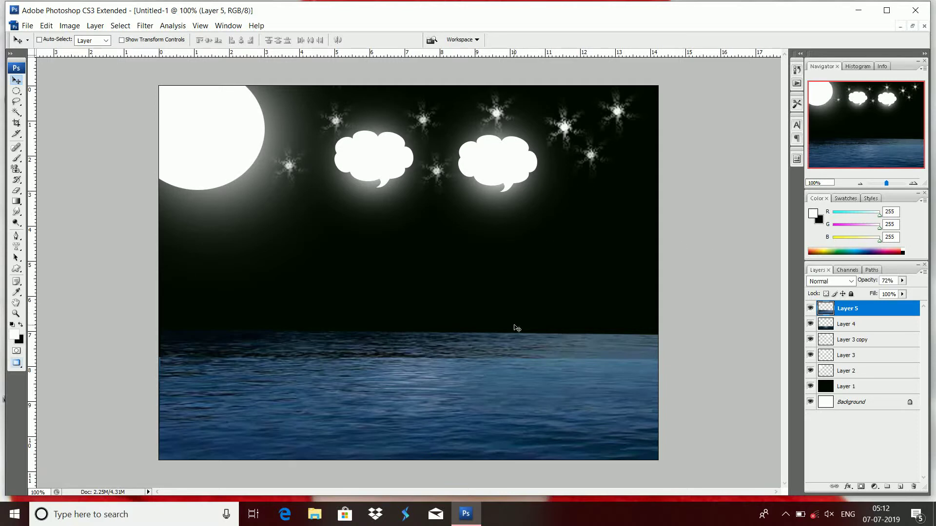
On Layer 1, draw a rectangular selection over the sky down to the horizon.
click(870, 387)
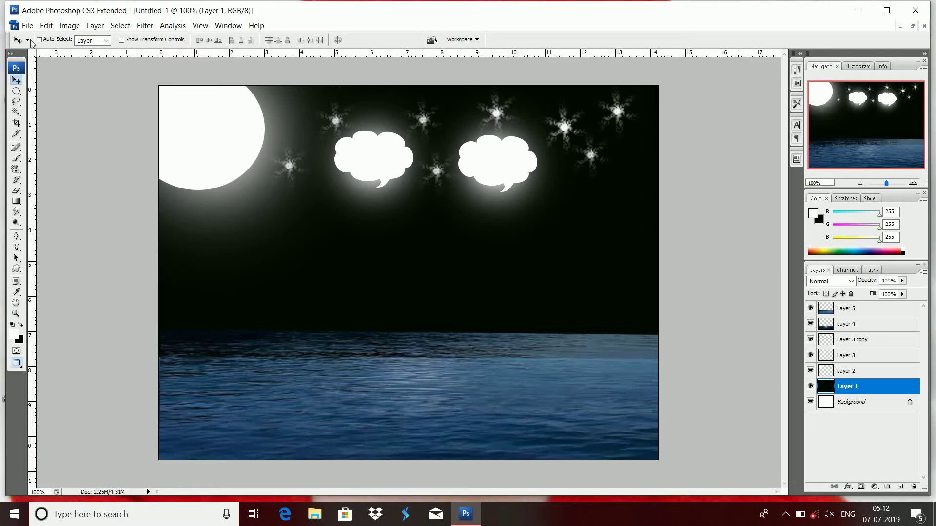
right_click(16, 91)
click(67, 91)
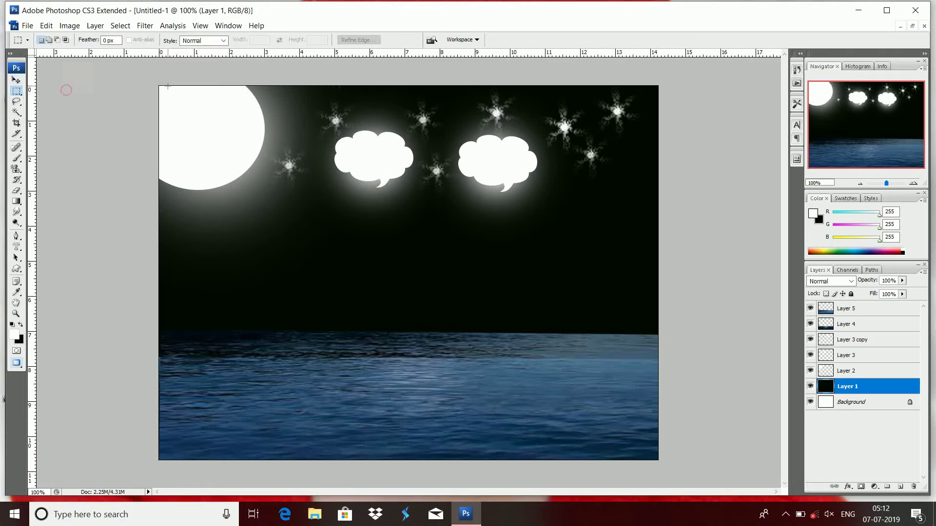
drag(509, 226, 659, 334)
Start from the Blue, Red, Yellow gradient preset and make its left stop light grey.
click(17, 202)
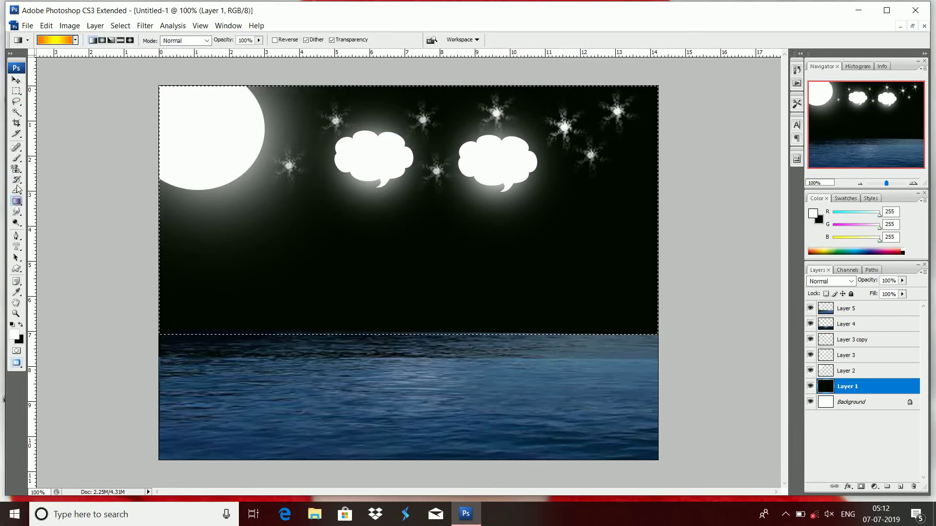
click(52, 38)
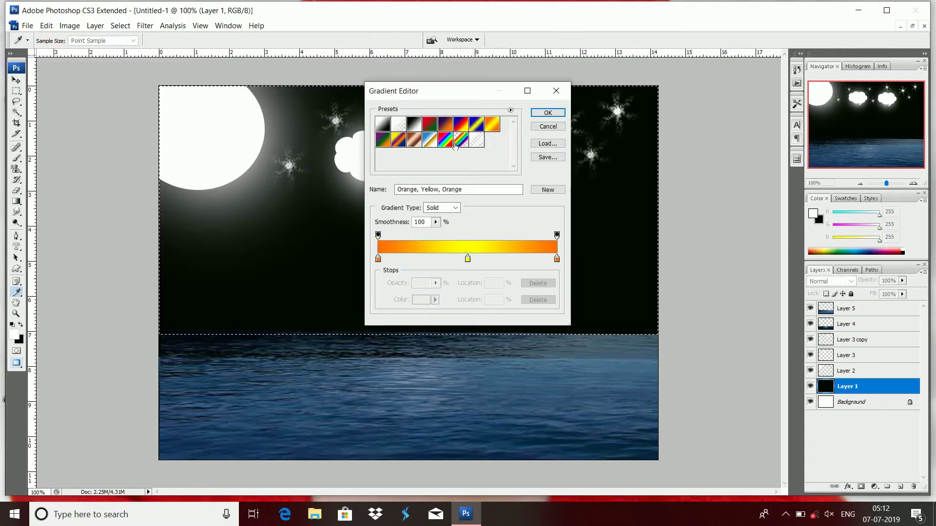
click(458, 128)
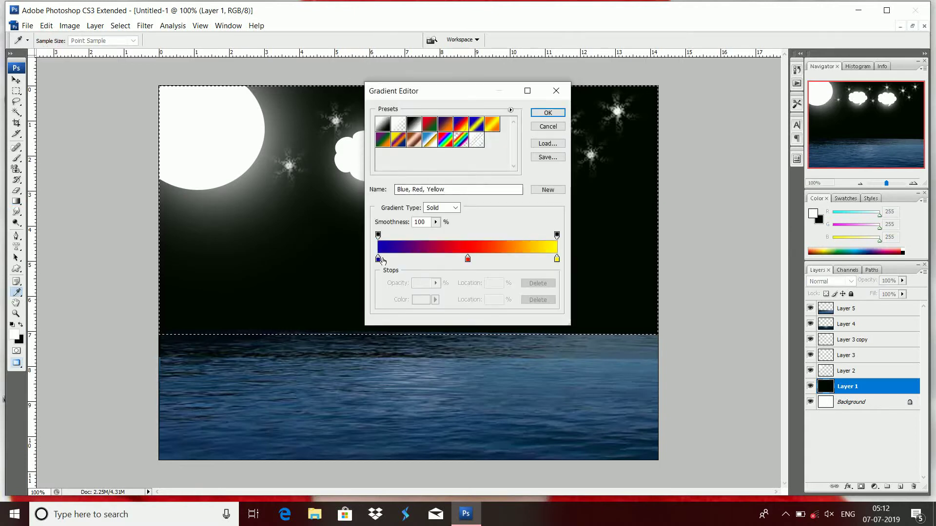
click(378, 258)
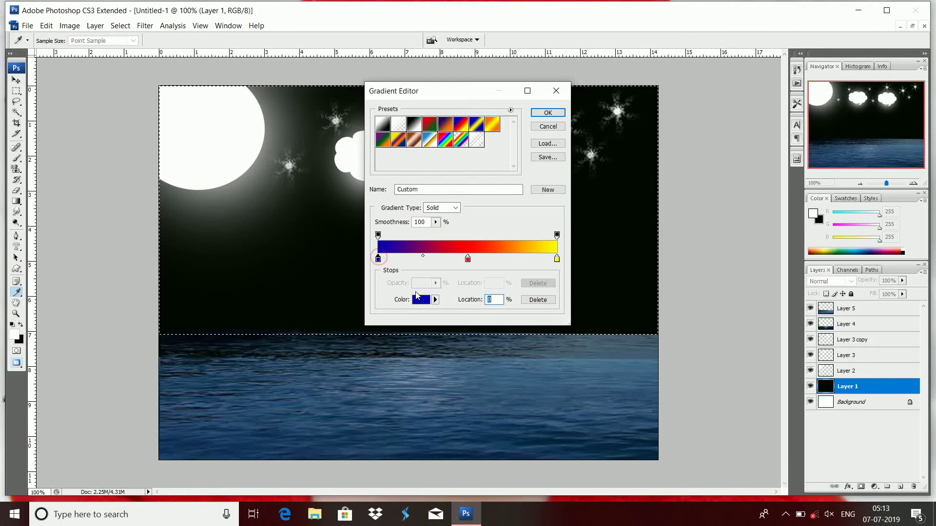
click(421, 299)
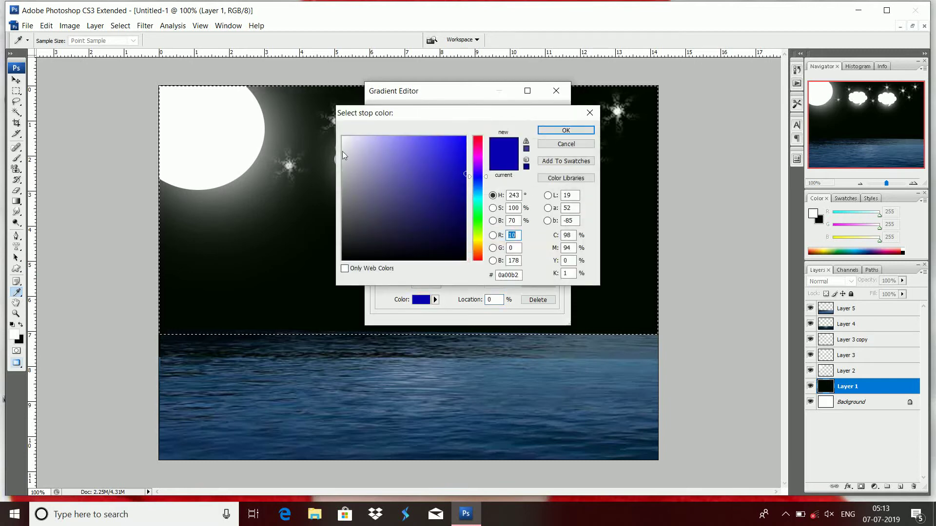
click(343, 183)
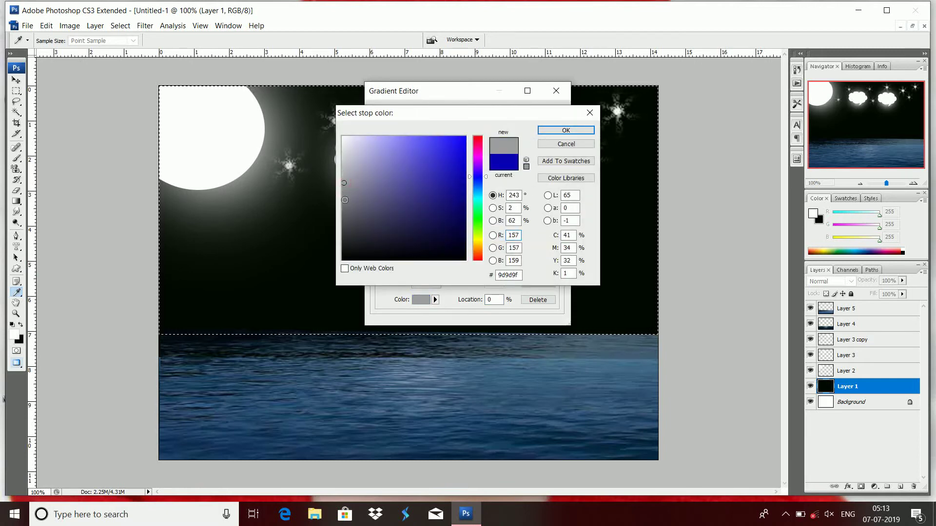
click(345, 197)
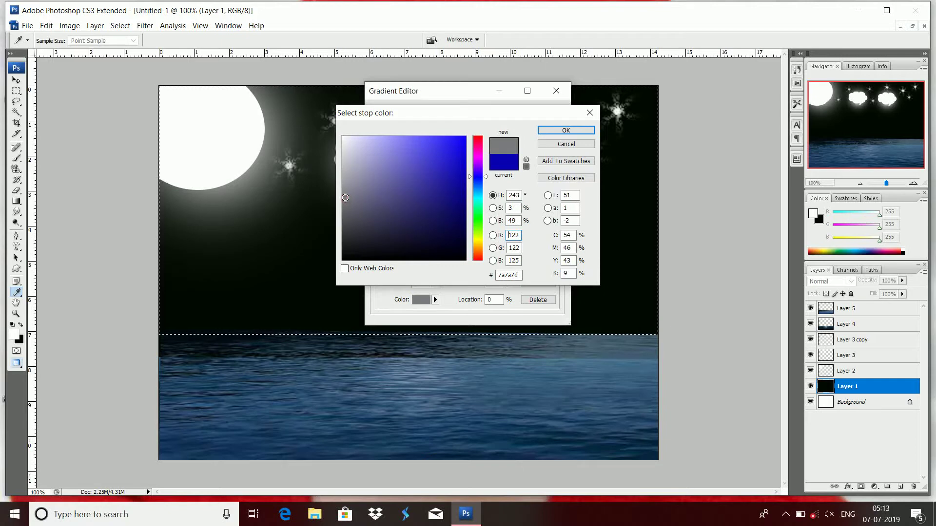
click(343, 170)
click(567, 131)
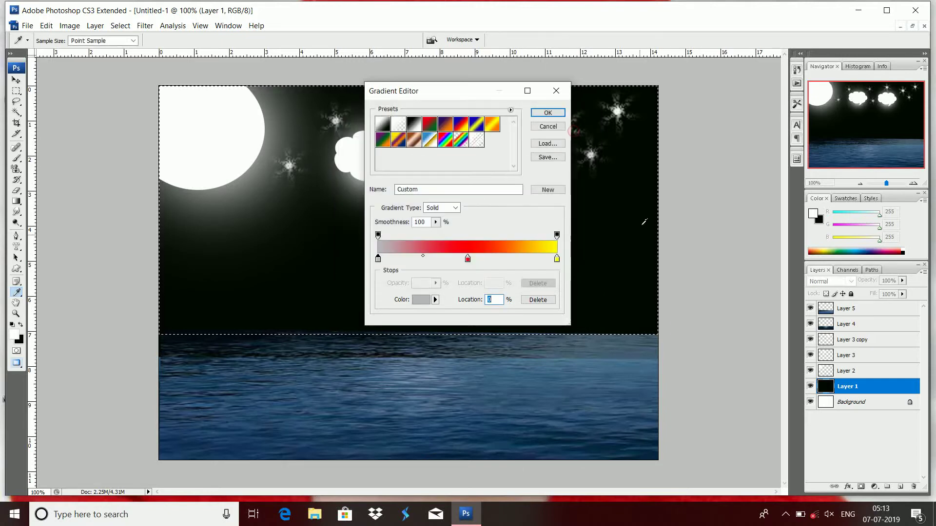
Give the right stop the same grey and the middle stop a blue sampled from the water.
click(558, 259)
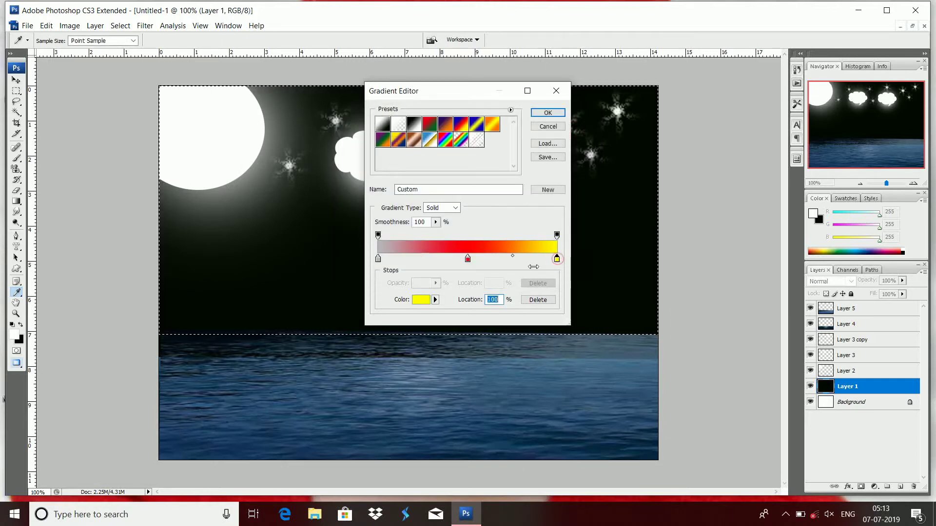
click(422, 302)
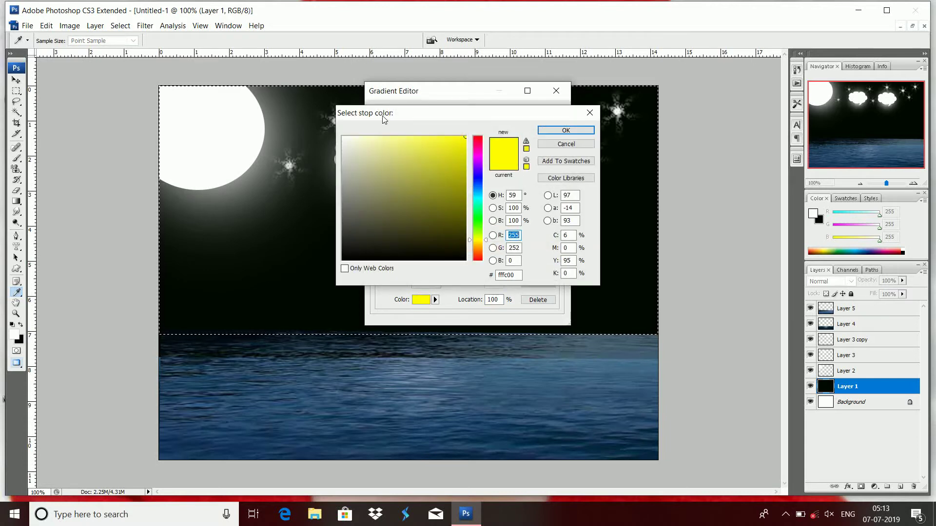
mouse_move(397, 121)
mouse_down()
mouse_move(402, 219)
mouse_move(380, 324)
mouse_up()
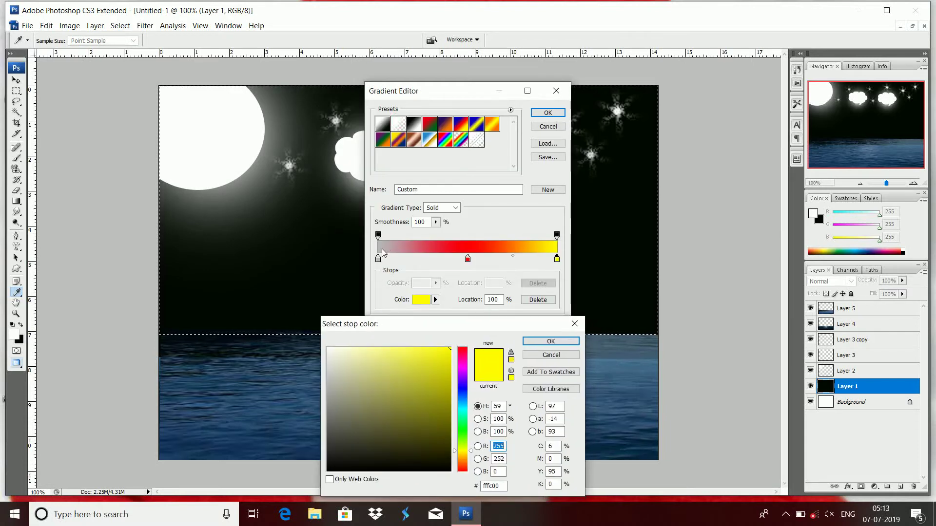
click(548, 338)
click(539, 340)
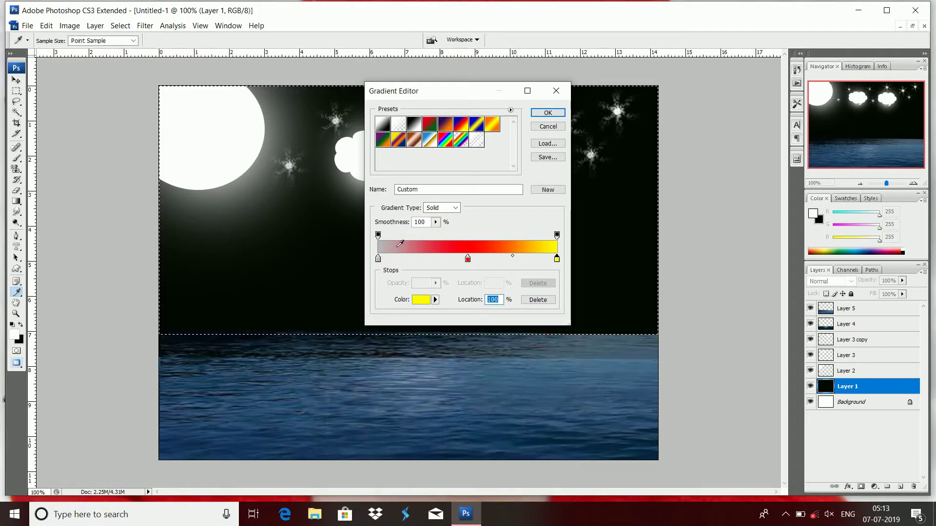
click(387, 246)
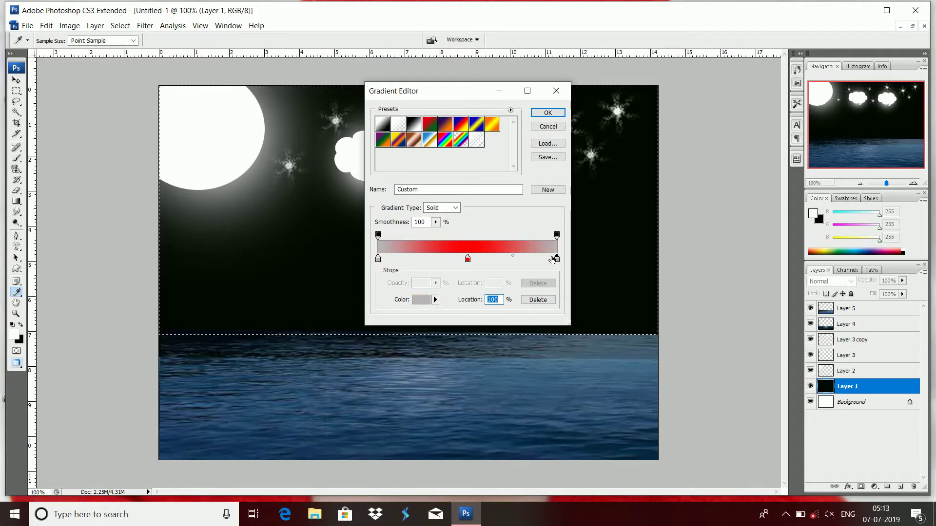
click(468, 258)
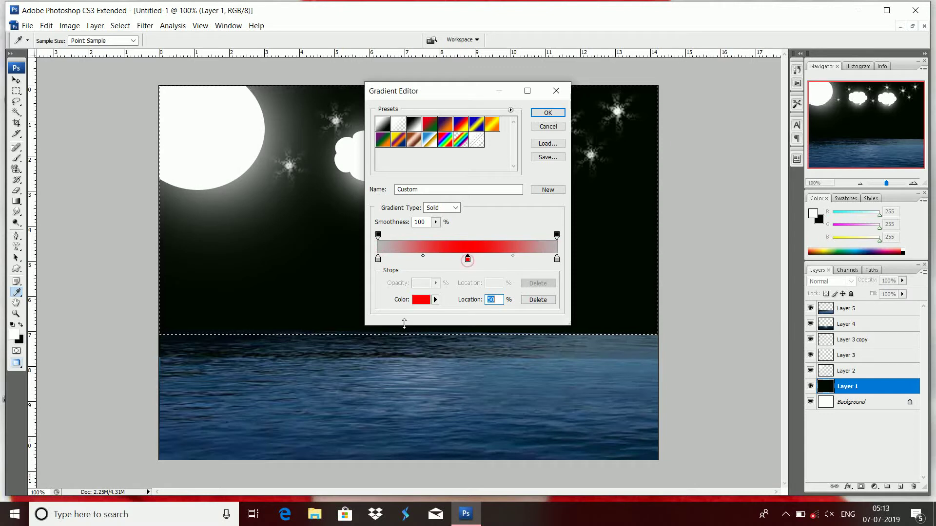
click(191, 429)
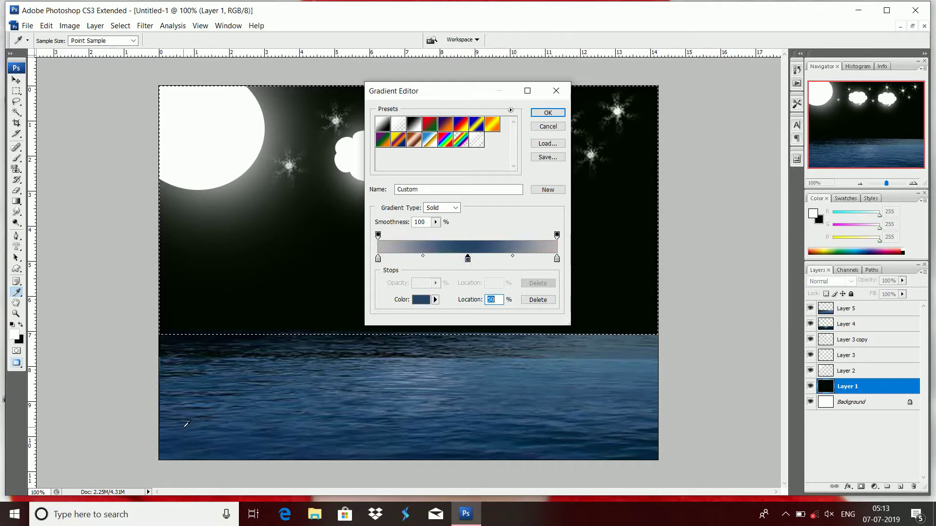
click(400, 380)
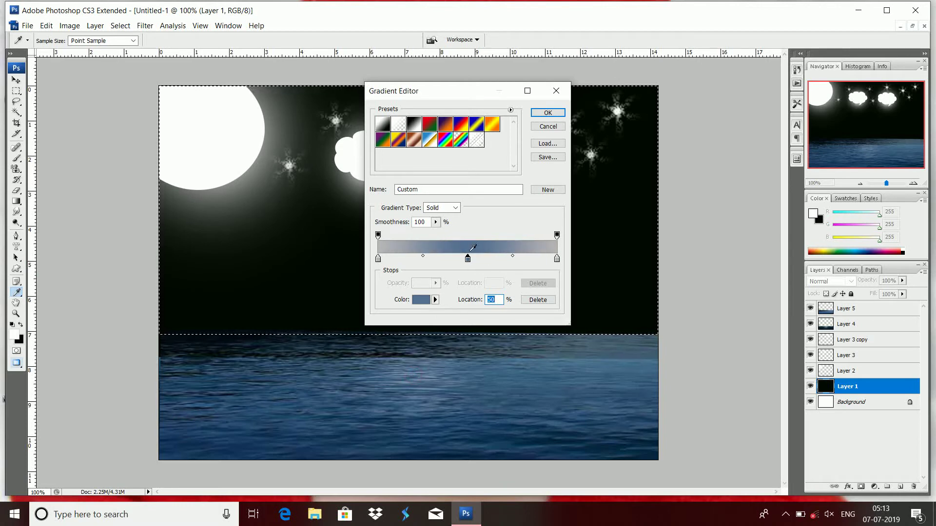
click(552, 112)
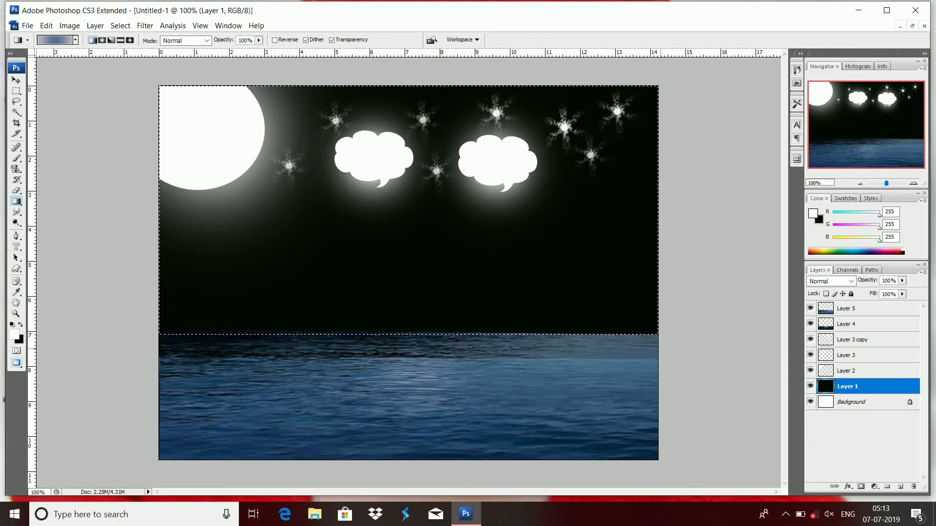
Undo the first sky gradient fill and change the gradient's left stop to near-black #29292a.
drag(499, 122, 499, 255)
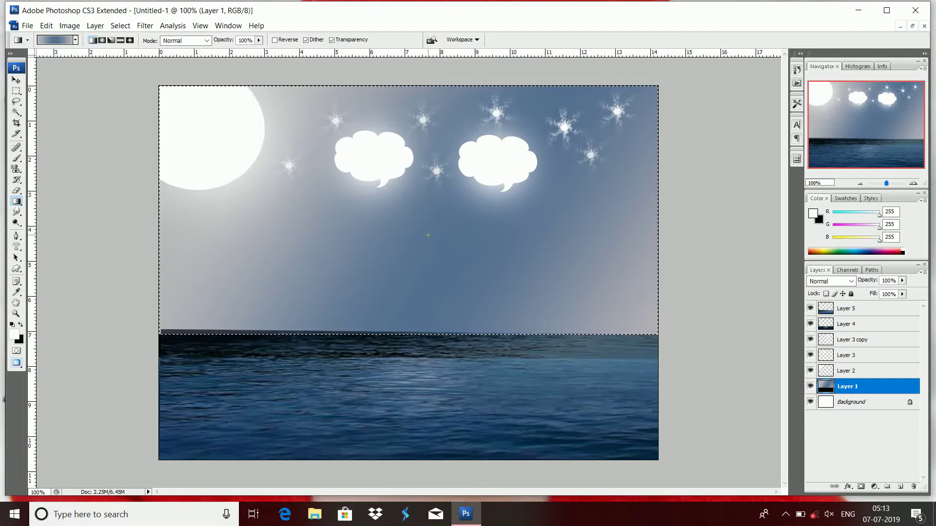
key(ctrl+z)
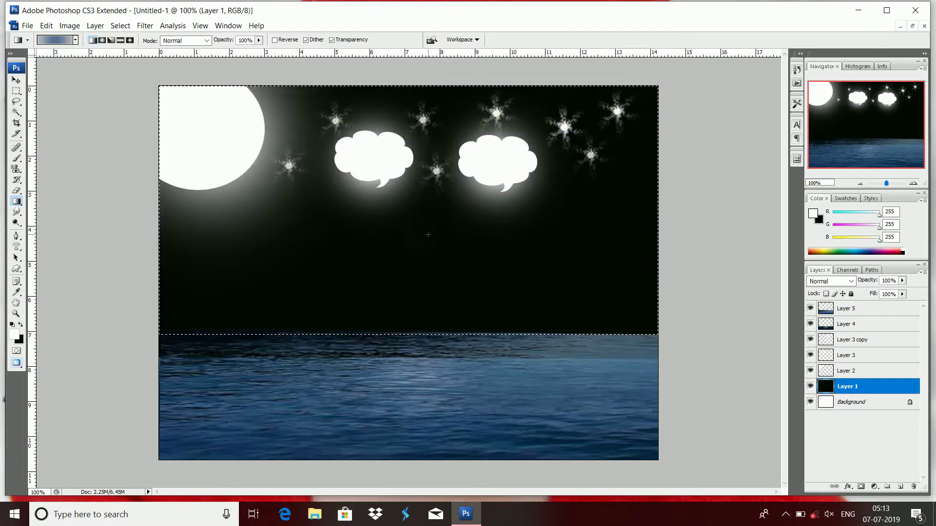
click(56, 40)
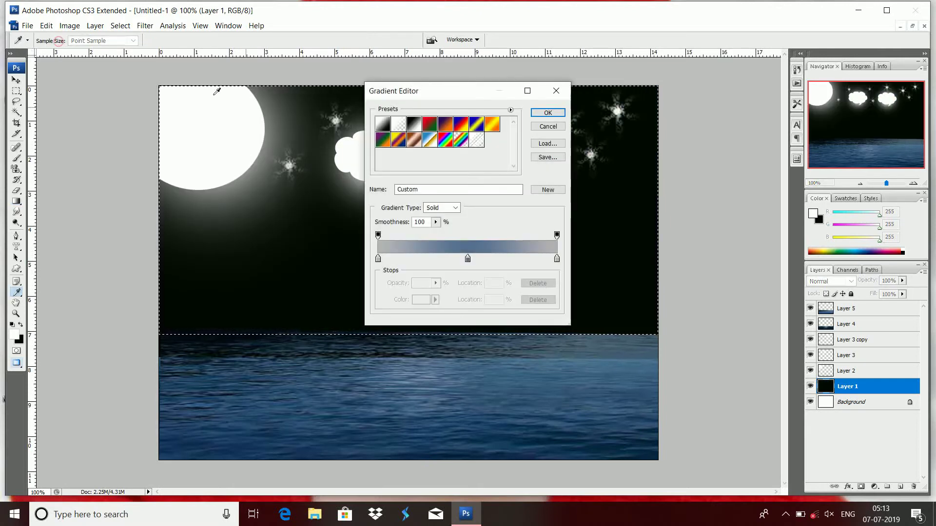
click(378, 259)
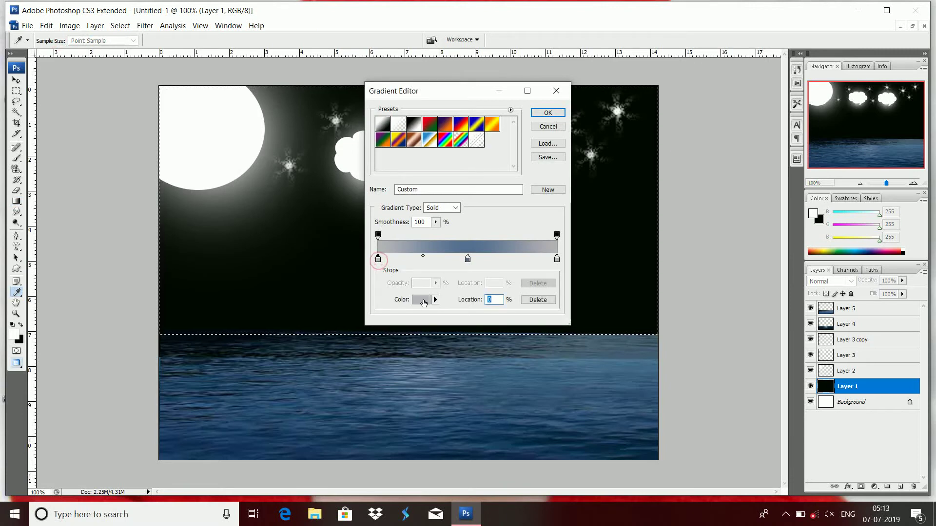
click(423, 300)
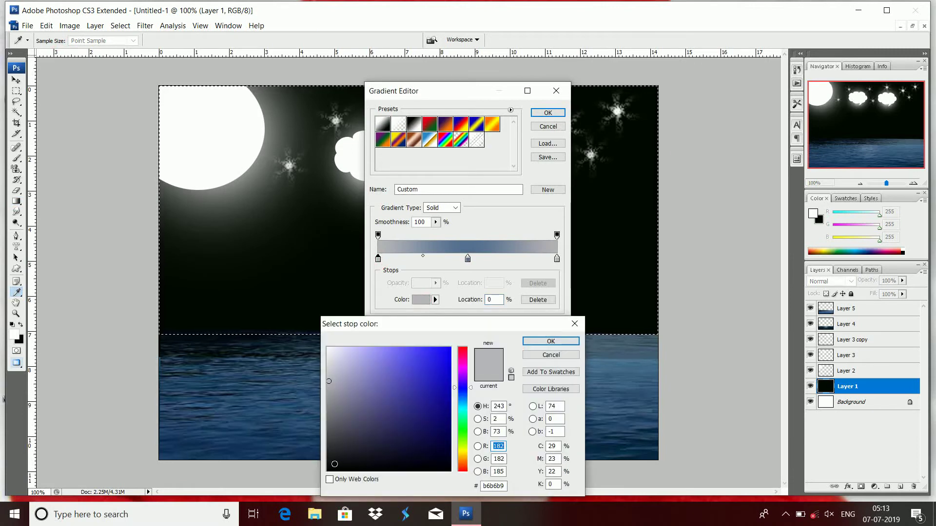
click(331, 451)
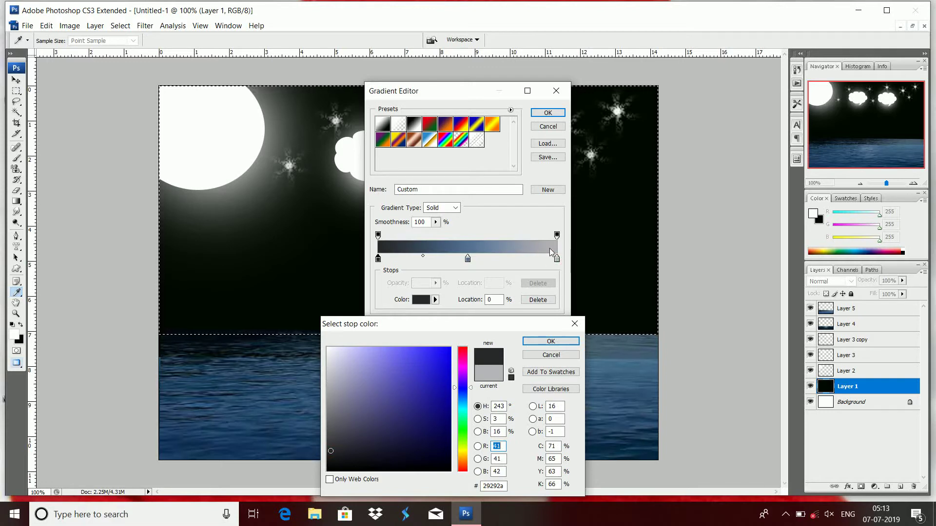
click(551, 355)
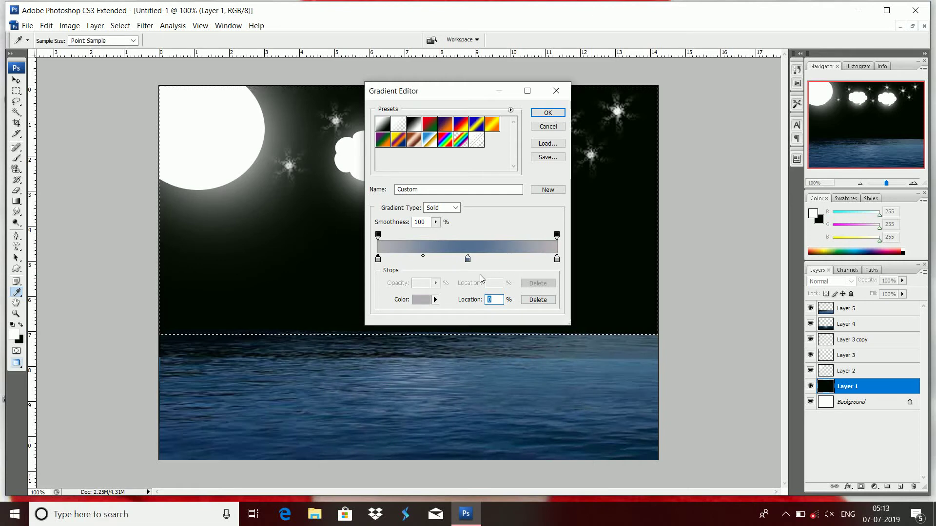
Sample a dark right stop, then fill the sky above the horizon with the gradient and deselect.
click(557, 260)
click(420, 300)
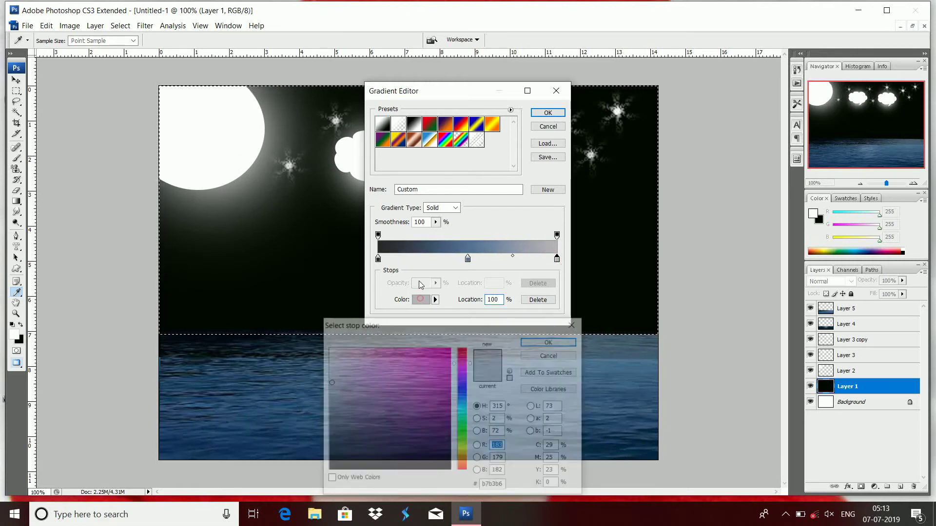
key(Return)
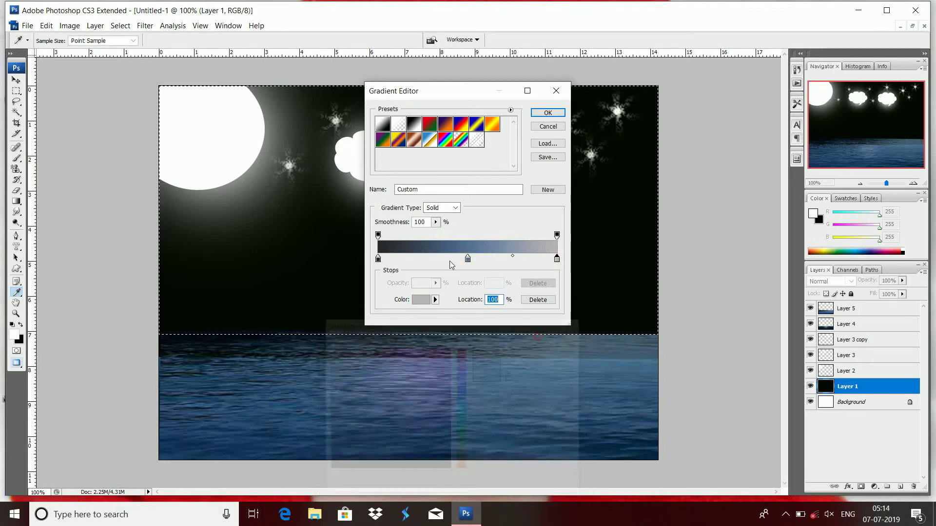
click(385, 248)
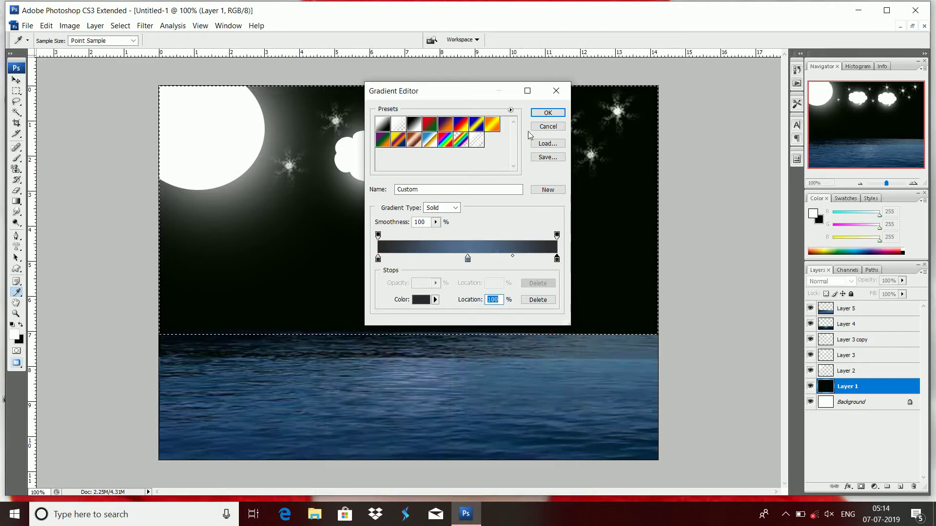
click(550, 112)
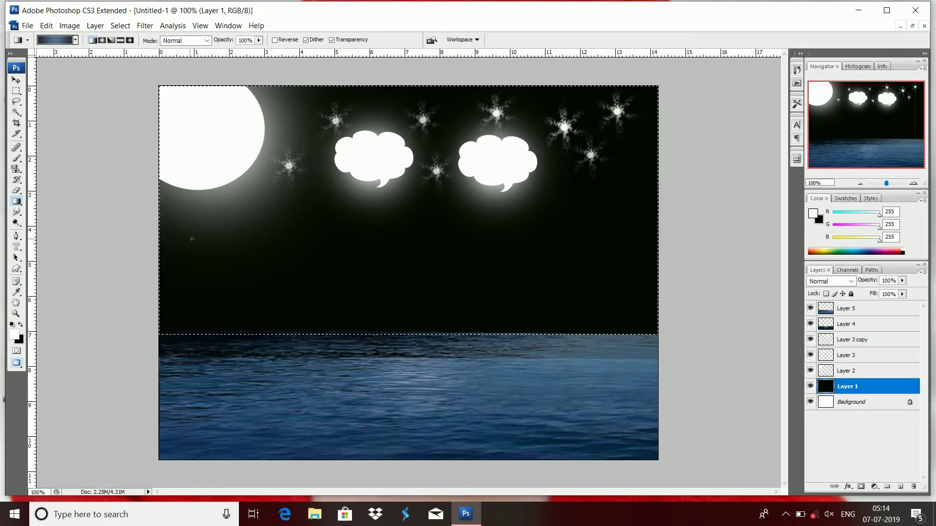
drag(181, 310, 354, 274)
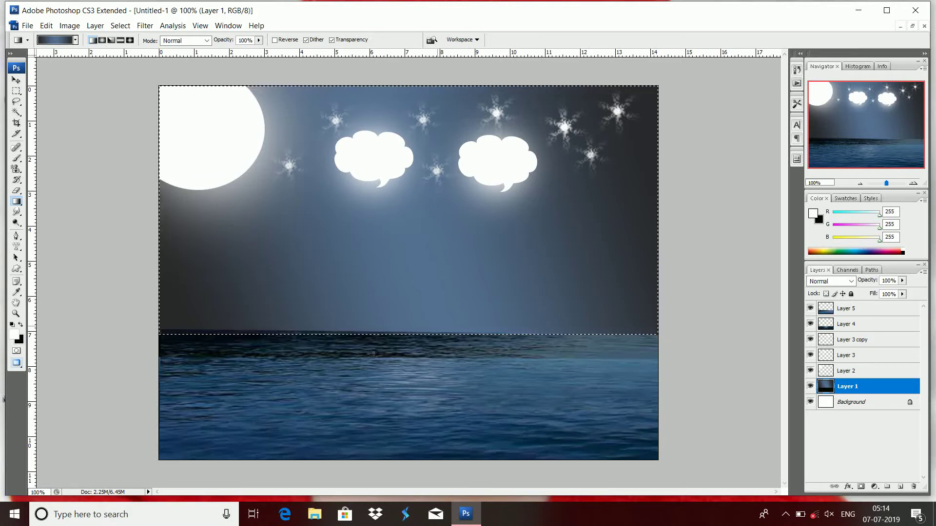
key(ctrl+d)
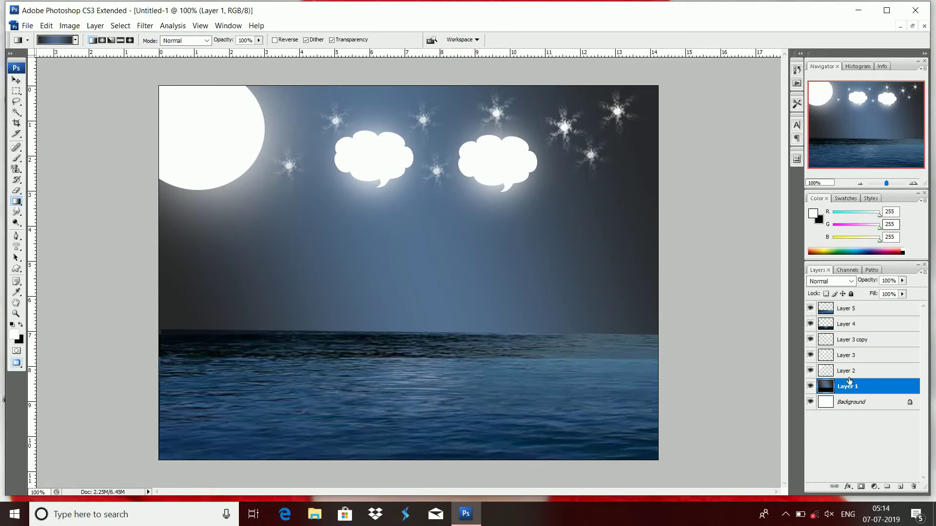
Add Layer 6 above Layer 5 holding a thin white-filled rectangular bar across the horizon.
click(886, 314)
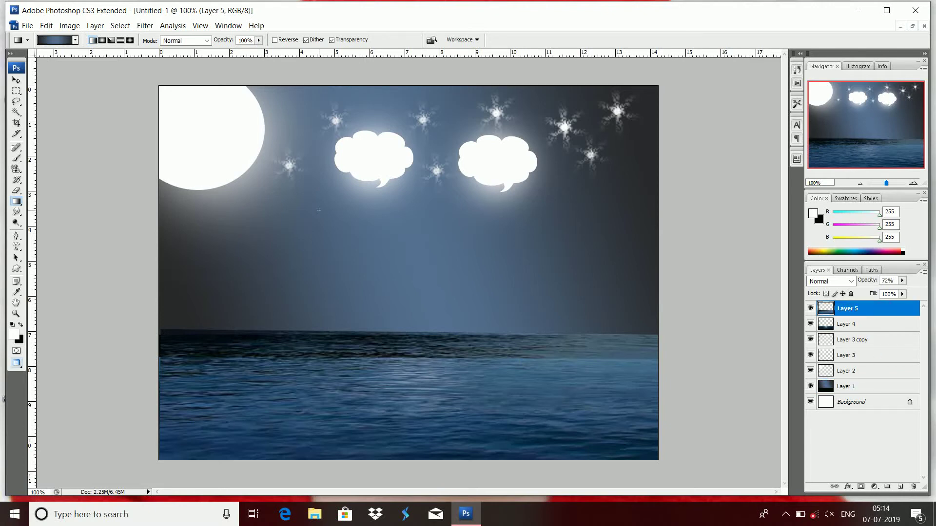
key(ctrl+shift+n)
key(Return)
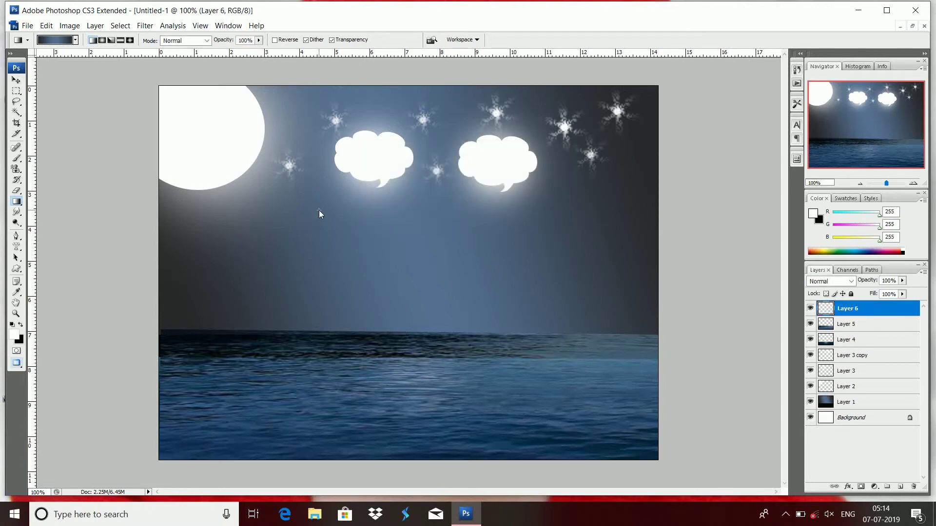
click(16, 90)
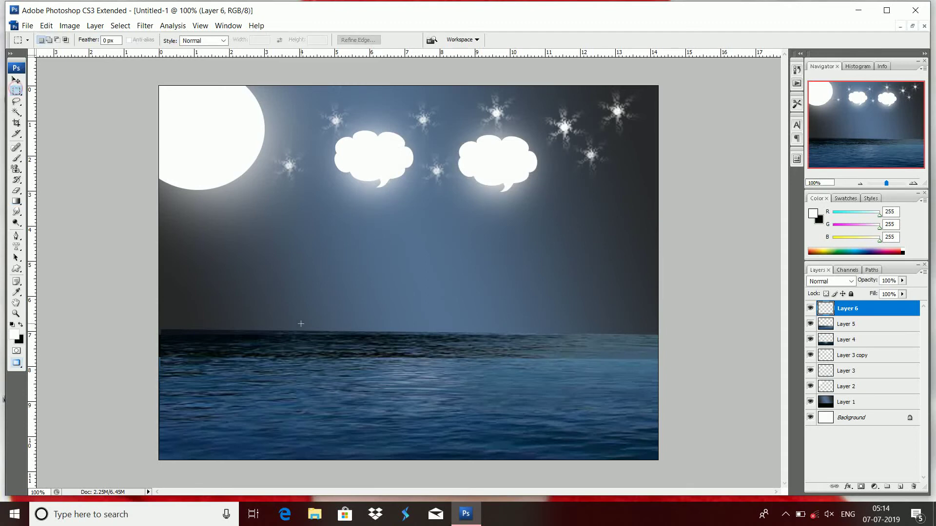
drag(429, 406, 539, 351)
drag(539, 351, 511, 347)
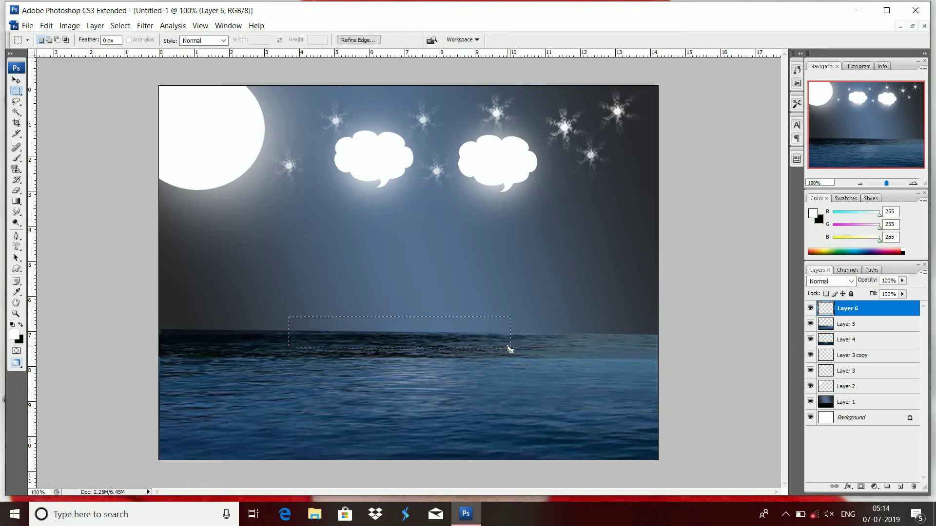
key(alt)
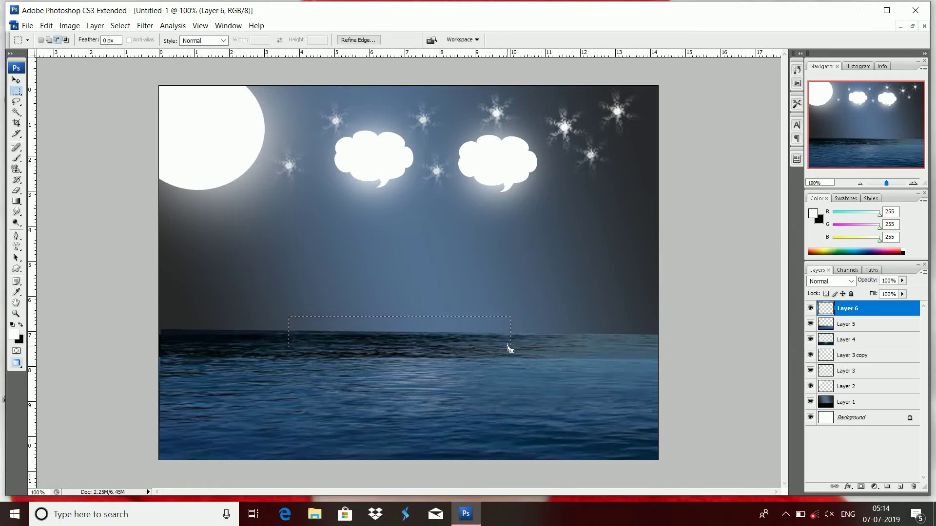
key(alt+BackSpace)
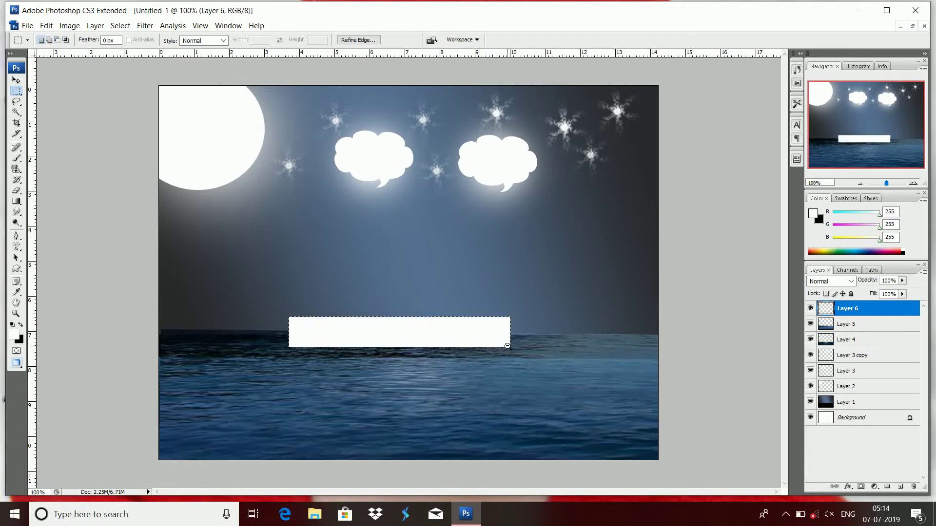
key(ctrl+d)
key(ctrl+t)
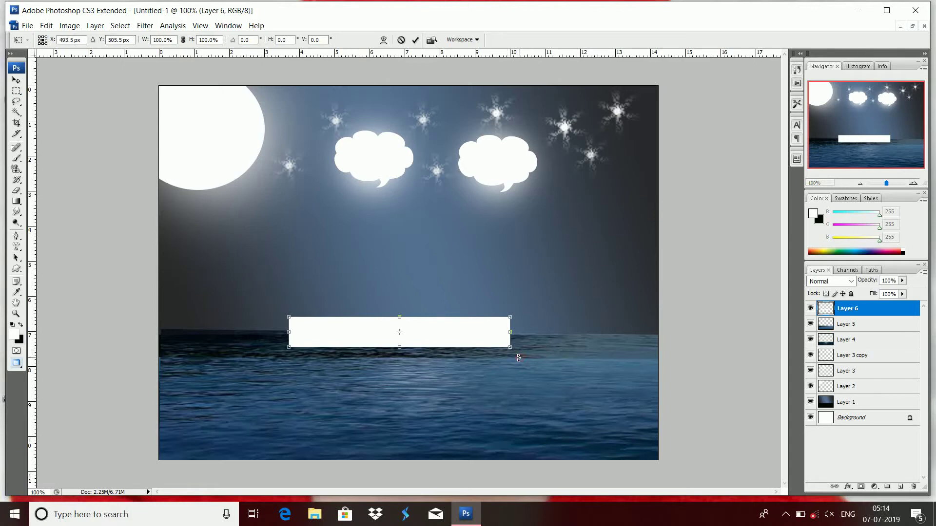
Rotate the white bar to about 44.9° and move it down into the water.
mouse_move(518, 359)
mouse_down()
mouse_move(479, 405)
mouse_move(426, 358)
mouse_up()
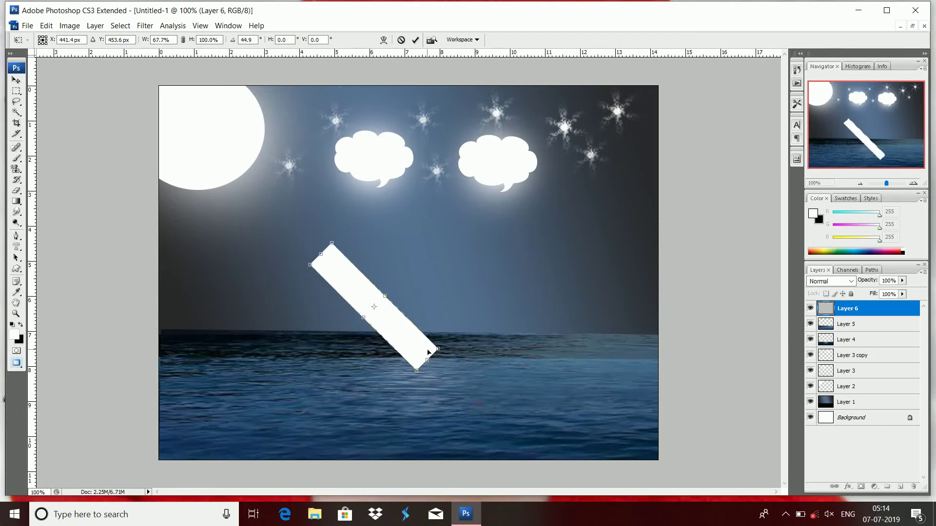
drag(393, 327, 403, 411)
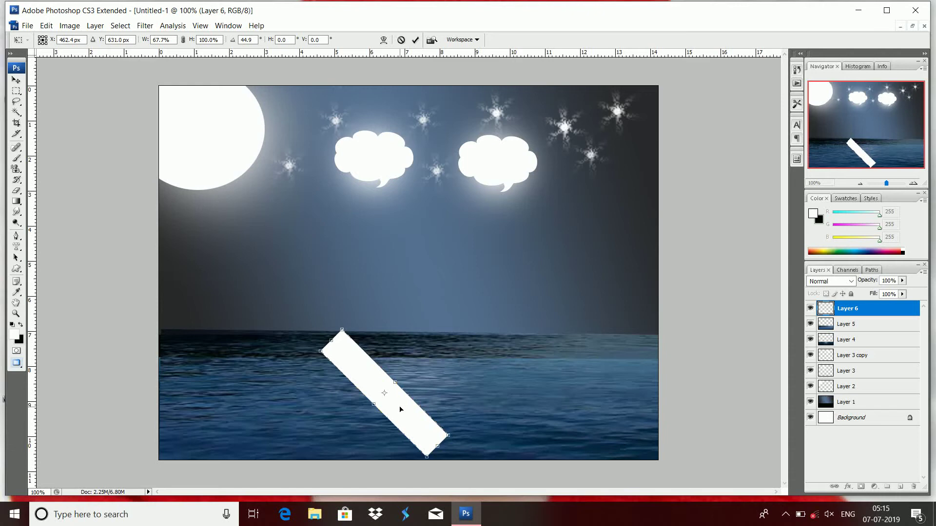
key(Return)
key(m)
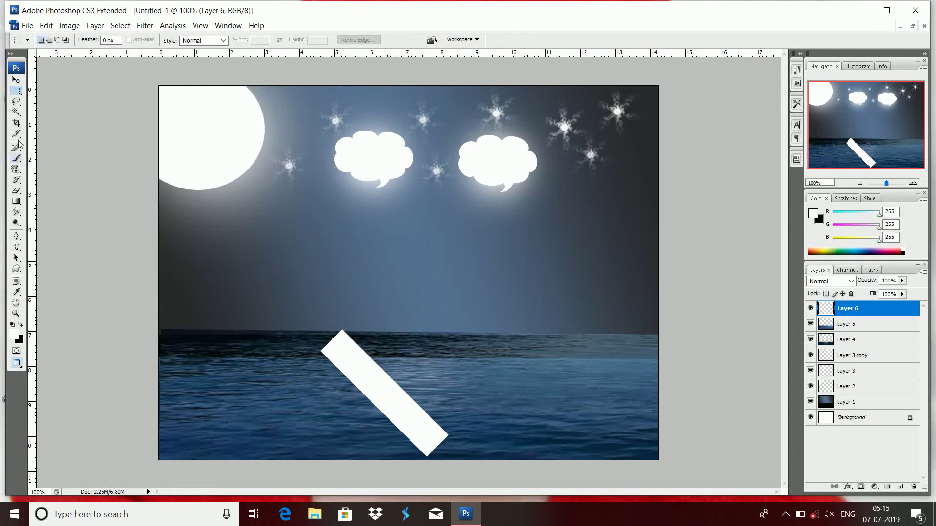
Smudge the white bar at 50% strength into a soft zigzag moonlight streak on the water.
click(16, 211)
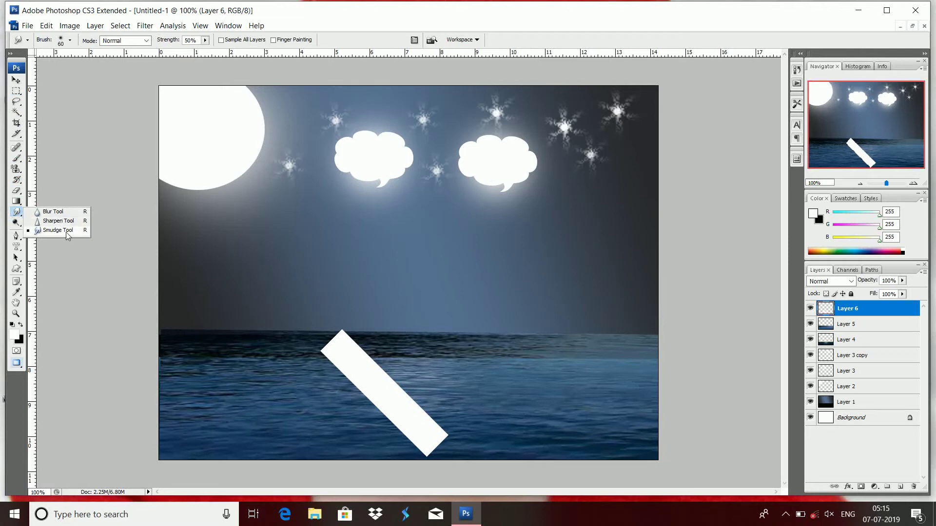
click(66, 233)
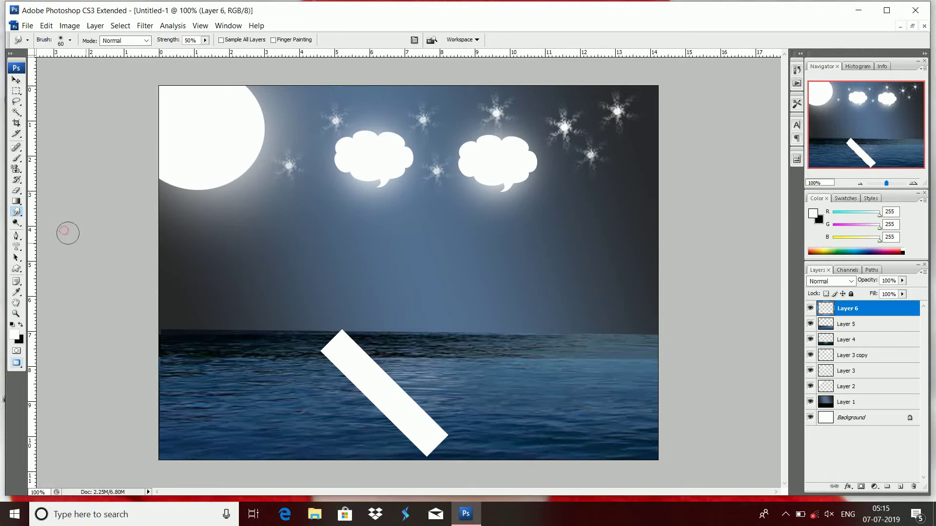
mouse_move(315, 359)
mouse_down()
mouse_move(415, 336)
mouse_move(321, 348)
mouse_up()
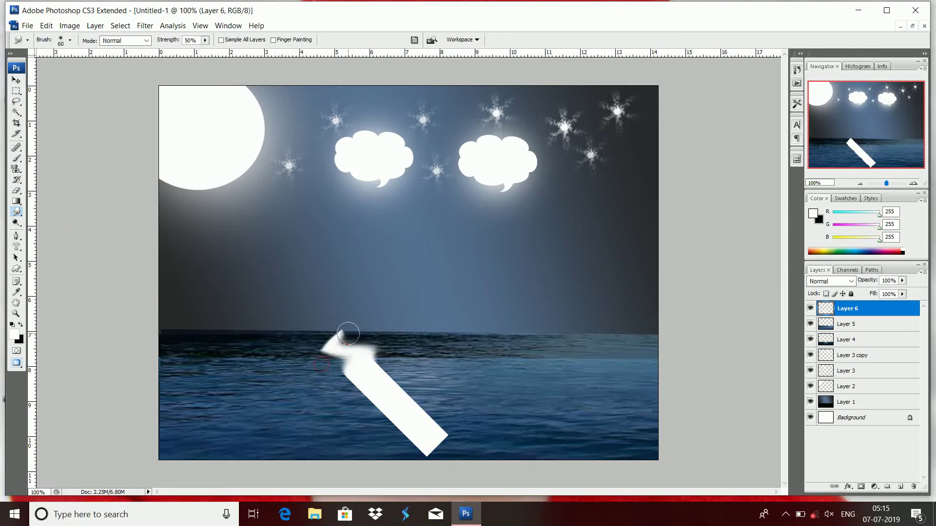
drag(376, 385, 342, 392)
mouse_move(404, 375)
mouse_down()
mouse_move(351, 397)
mouse_move(399, 360)
mouse_move(361, 395)
mouse_move(439, 405)
mouse_up()
drag(426, 453, 453, 424)
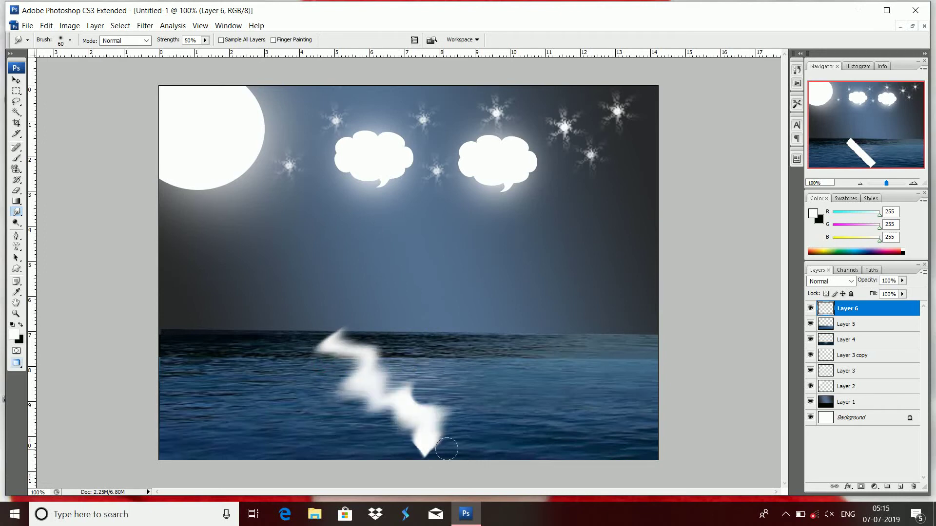
drag(420, 456, 458, 410)
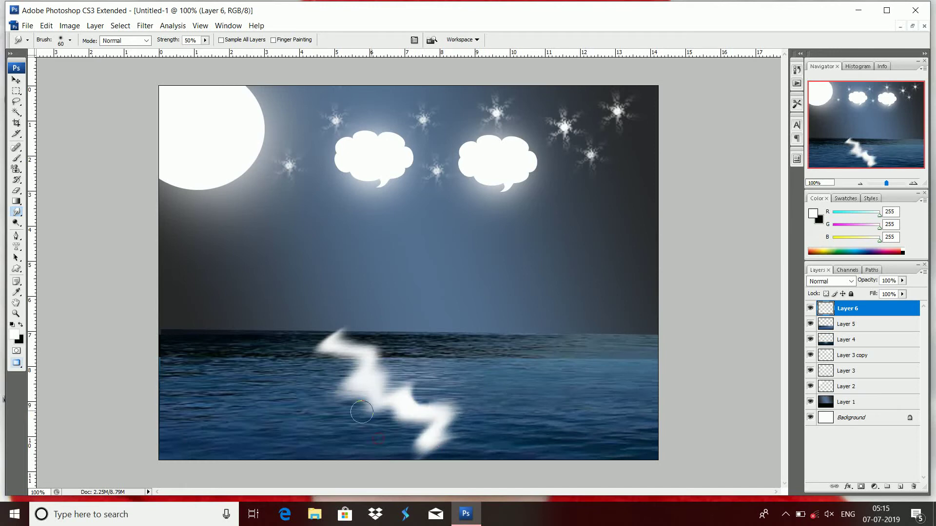
mouse_move(400, 404)
mouse_down()
mouse_move(336, 385)
mouse_move(381, 351)
mouse_up()
mouse_move(322, 349)
mouse_down()
mouse_move(348, 334)
mouse_move(305, 363)
mouse_up()
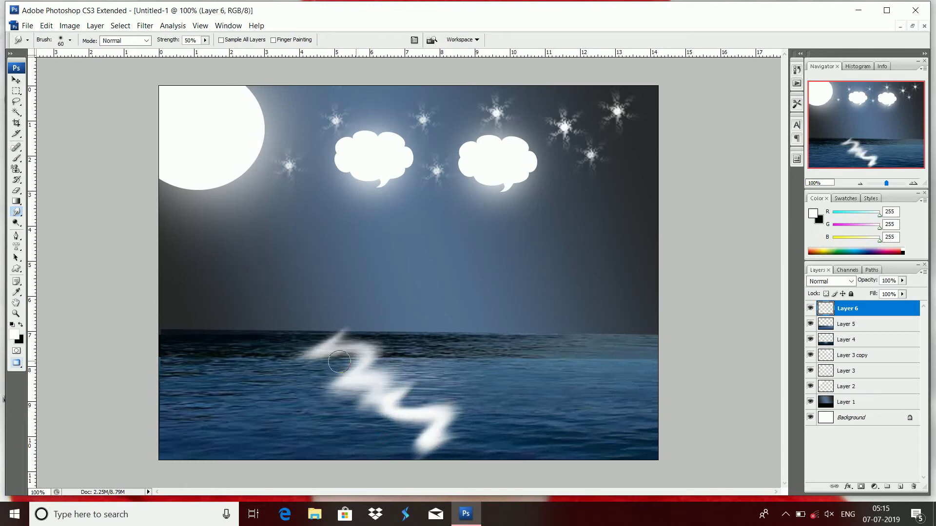
drag(380, 370, 293, 405)
mouse_move(397, 378)
mouse_down()
mouse_move(368, 419)
mouse_move(443, 460)
mouse_move(471, 429)
mouse_up()
drag(353, 448, 463, 405)
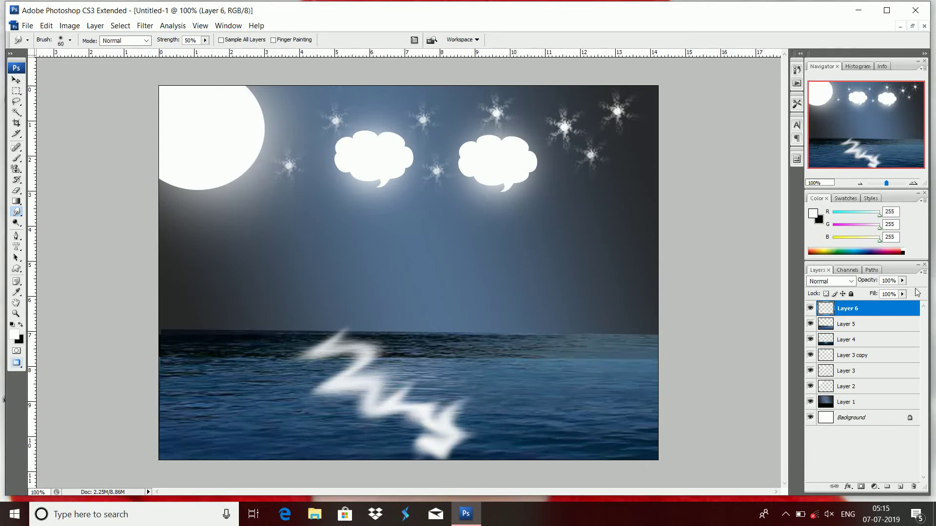
Lower Layer 6's opacity and set up the History Brush at 175 px.
click(902, 281)
drag(900, 291, 873, 295)
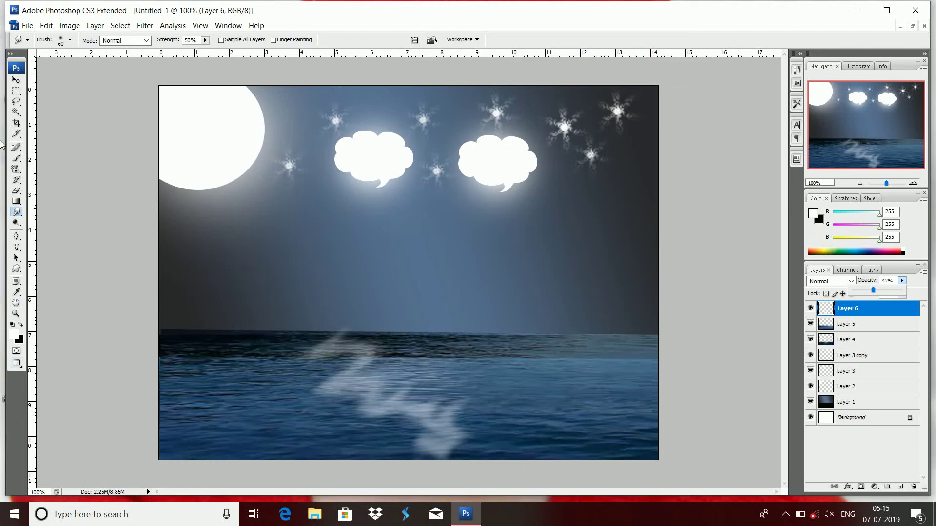
click(18, 179)
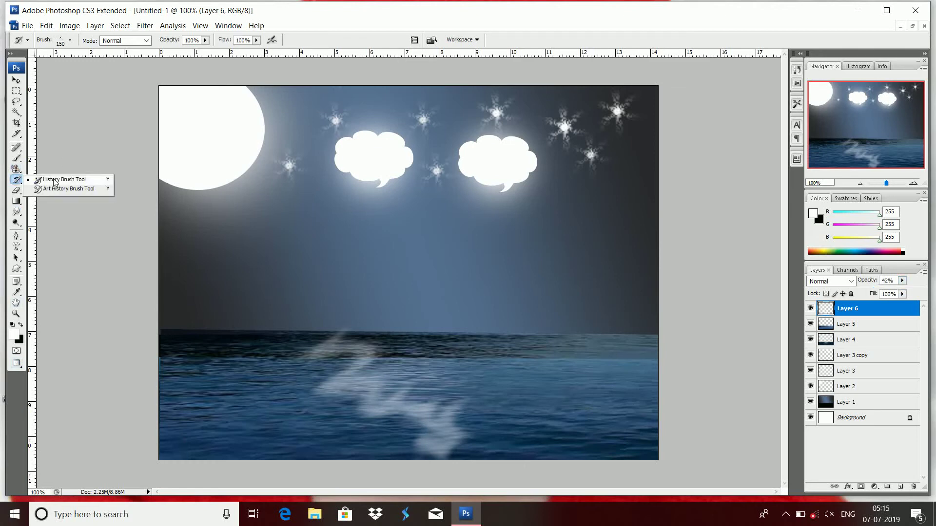
click(53, 179)
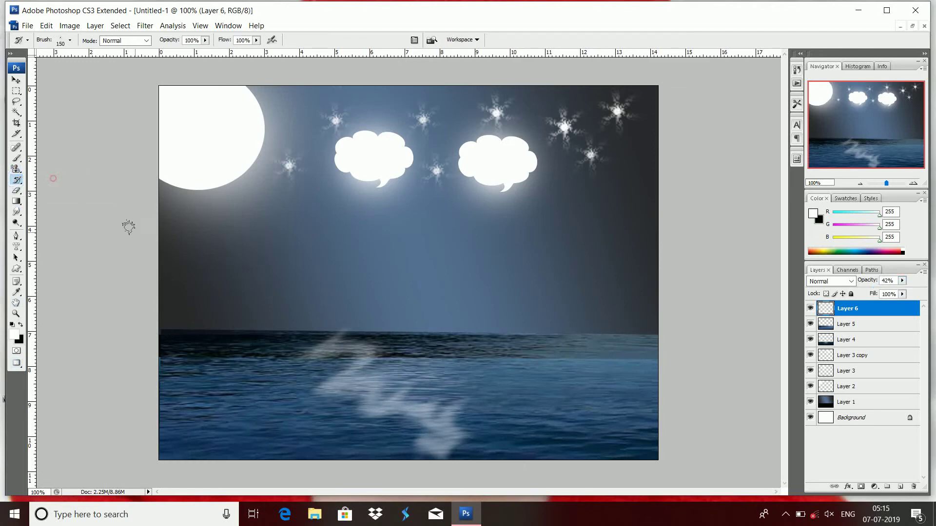
click(70, 41)
drag(112, 157, 112, 131)
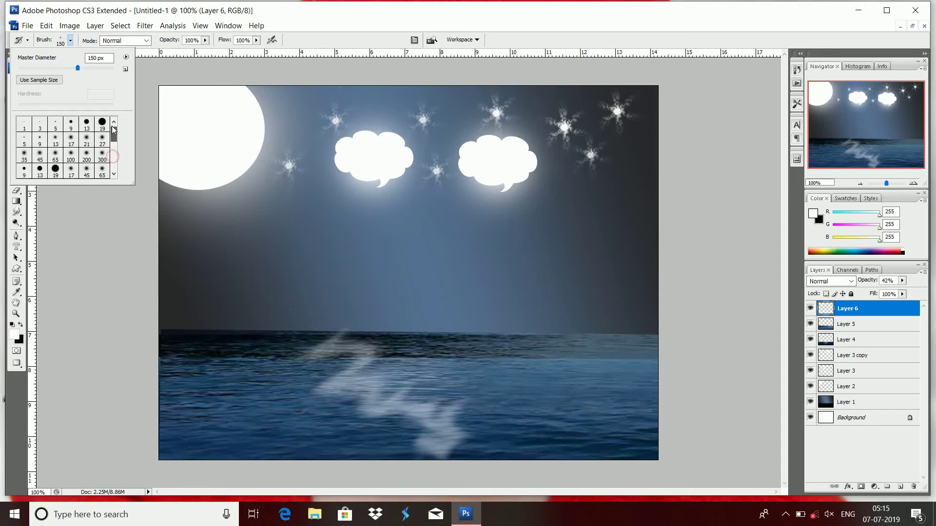
double_click(23, 156)
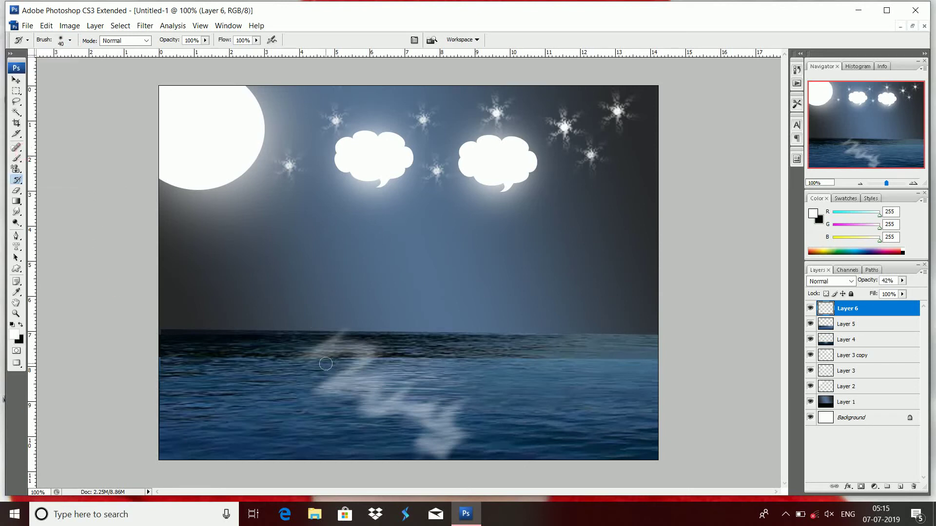
key(bracketright)
key(bracketright)
key(bracketright)
key(bracketright)
key(bracketright)
key(bracketright)
key(bracketright)
key(bracketright)
Paint soft haze across the water, then dim Layer 6 to 36% opacity.
drag(325, 363, 403, 434)
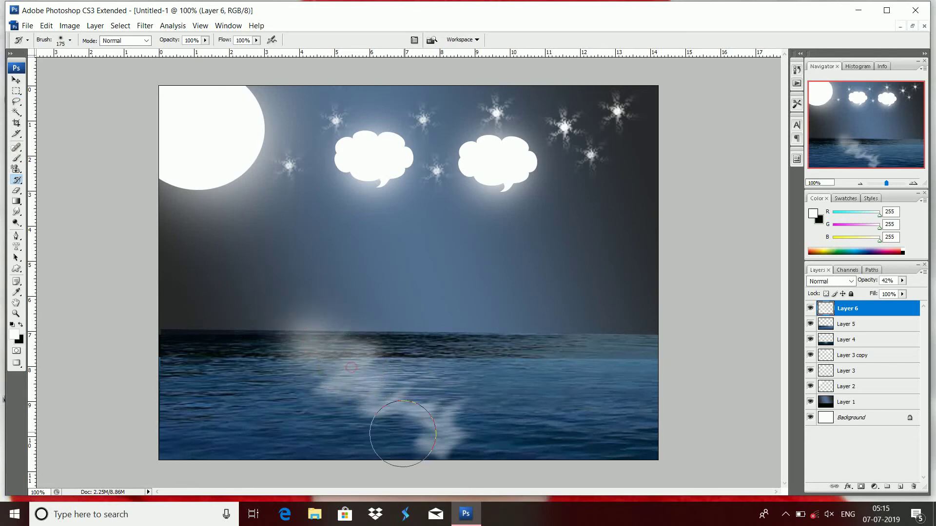
drag(403, 434, 373, 390)
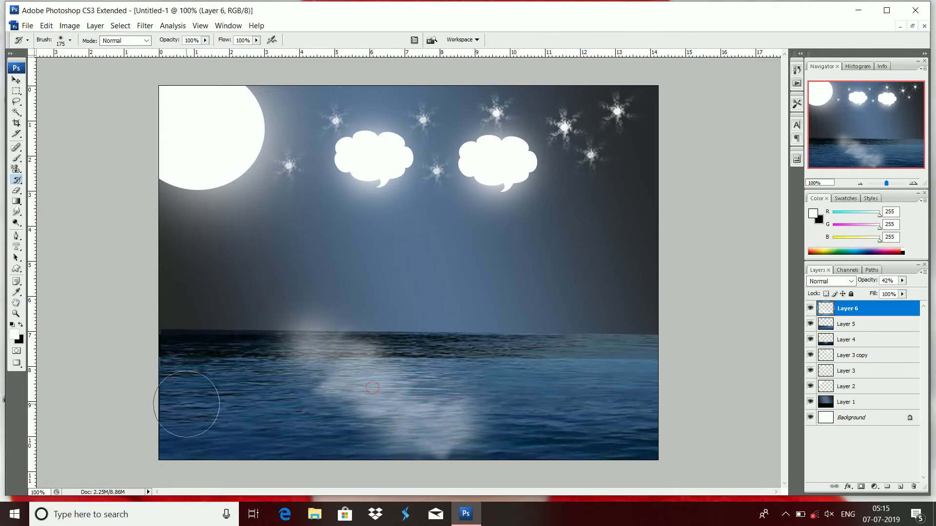
click(314, 401)
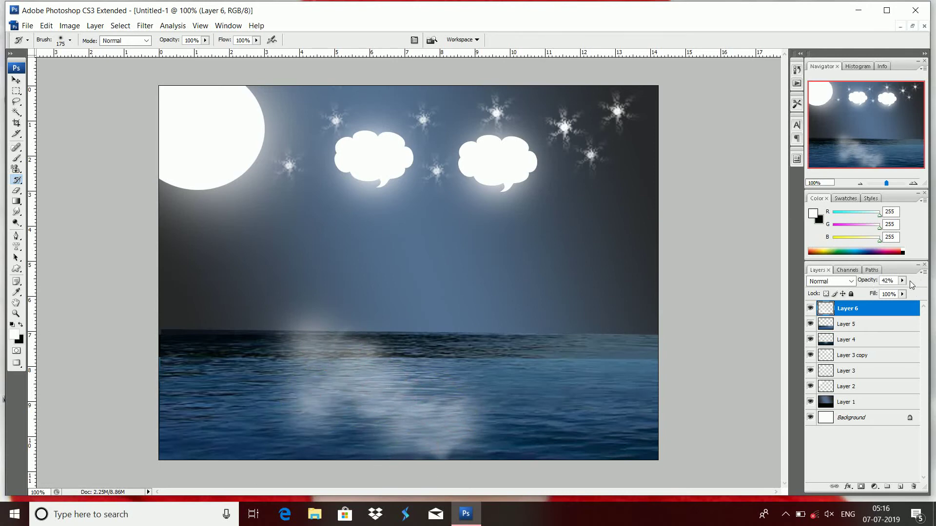
drag(897, 291, 881, 287)
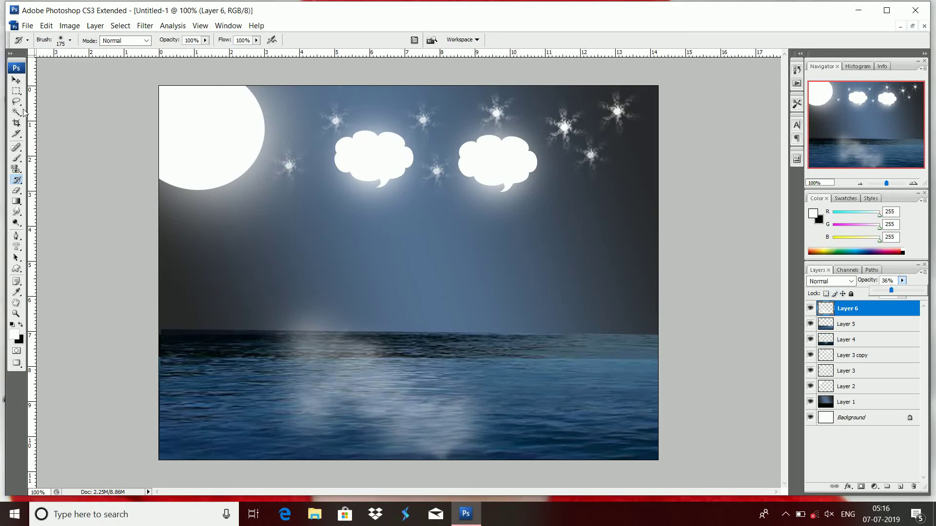
click(16, 80)
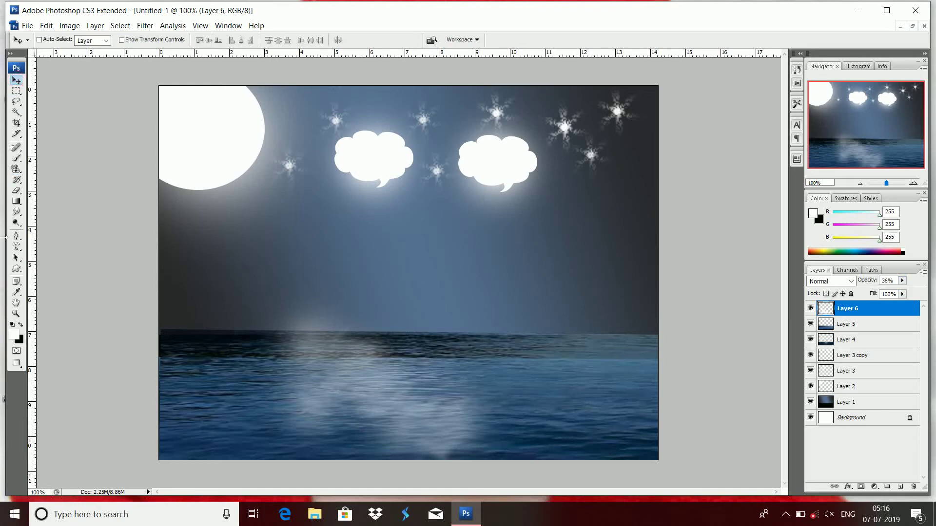
Smudge the sea reflection slightly with the Smudge tool.
click(16, 200)
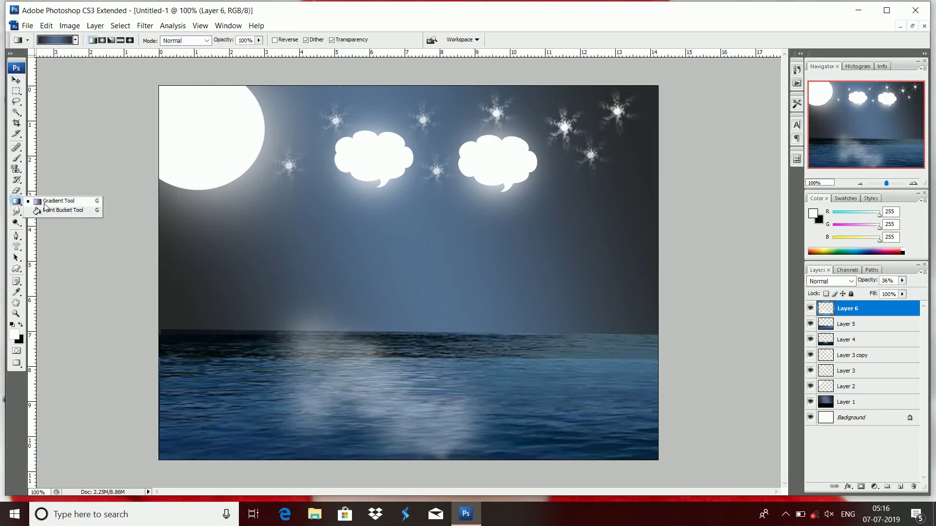
click(16, 211)
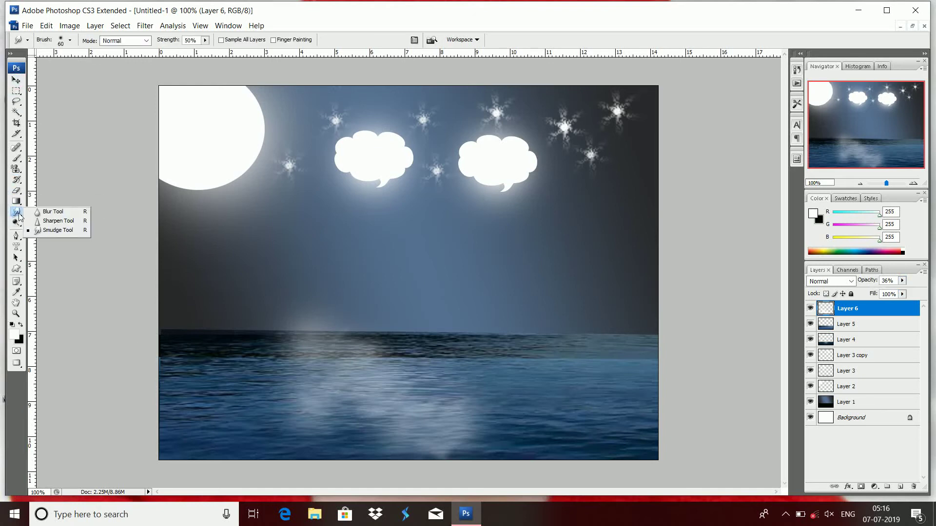
click(51, 232)
drag(341, 368, 403, 370)
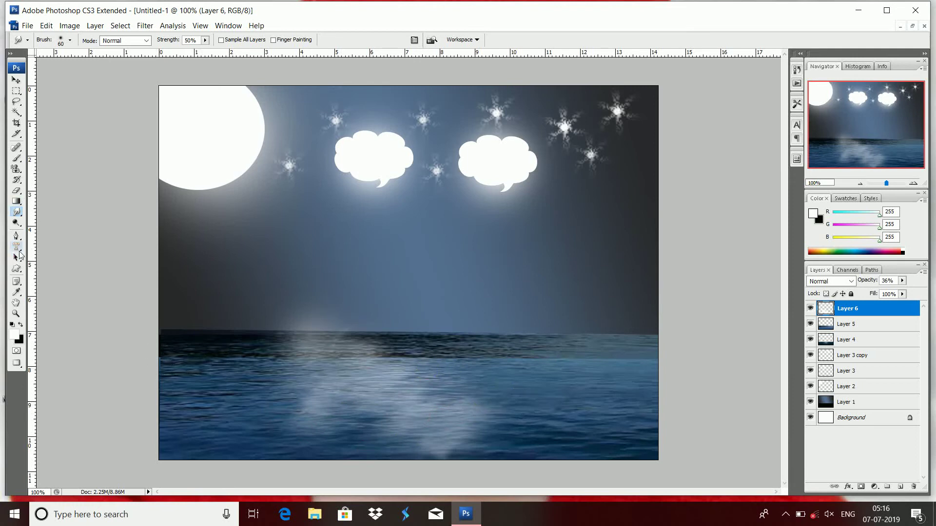
Browse the Custom Shape picker's list of nature shapes.
drag(16, 268, 59, 317)
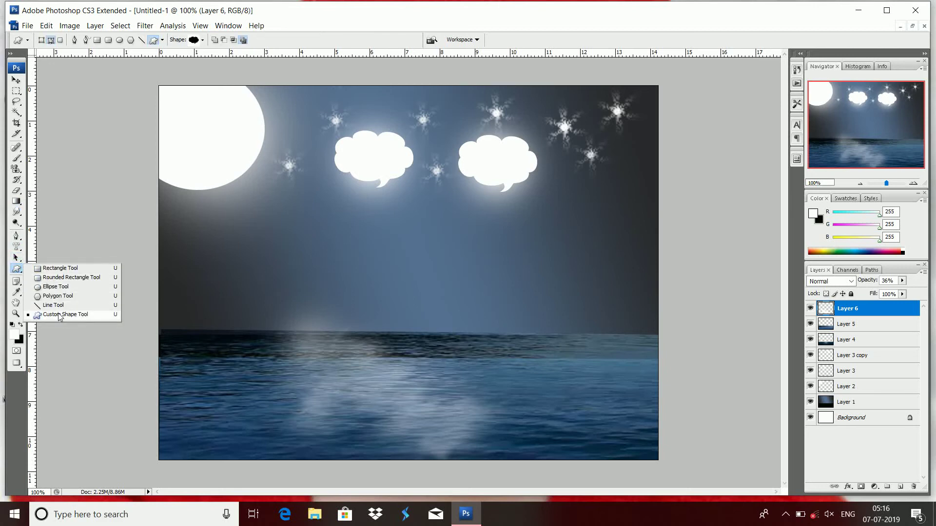
click(203, 40)
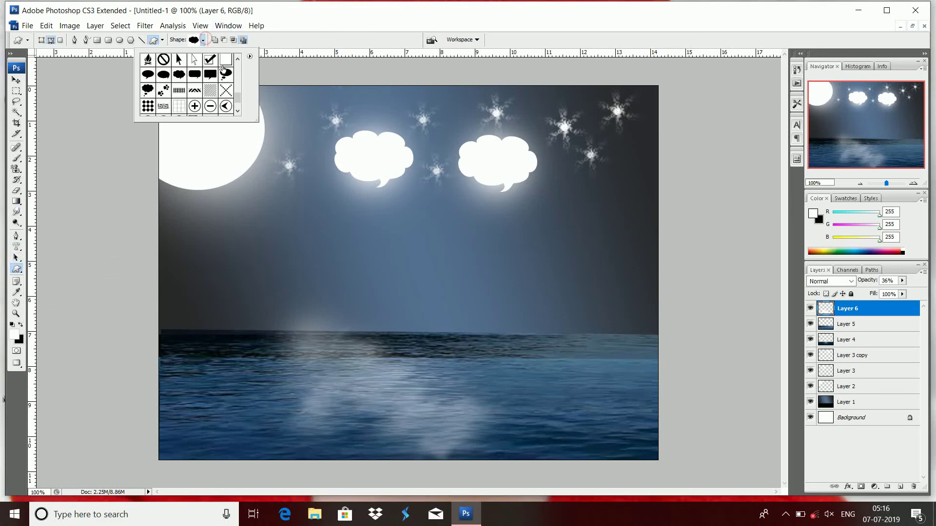
mouse_move(238, 94)
mouse_down()
mouse_move(237, 104)
mouse_move(237, 81)
mouse_up()
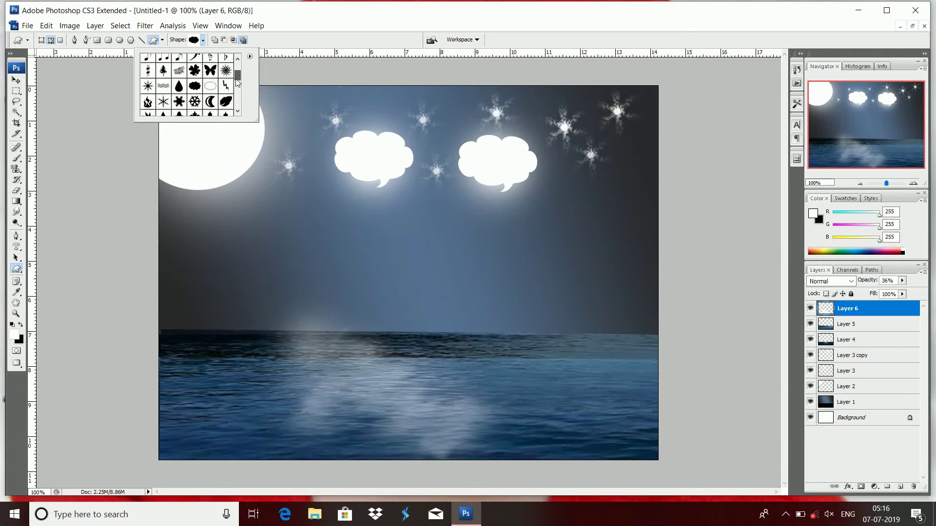
Draw a tree shape outline at the lower left of the sea and add Layer 7.
click(173, 73)
click(67, 187)
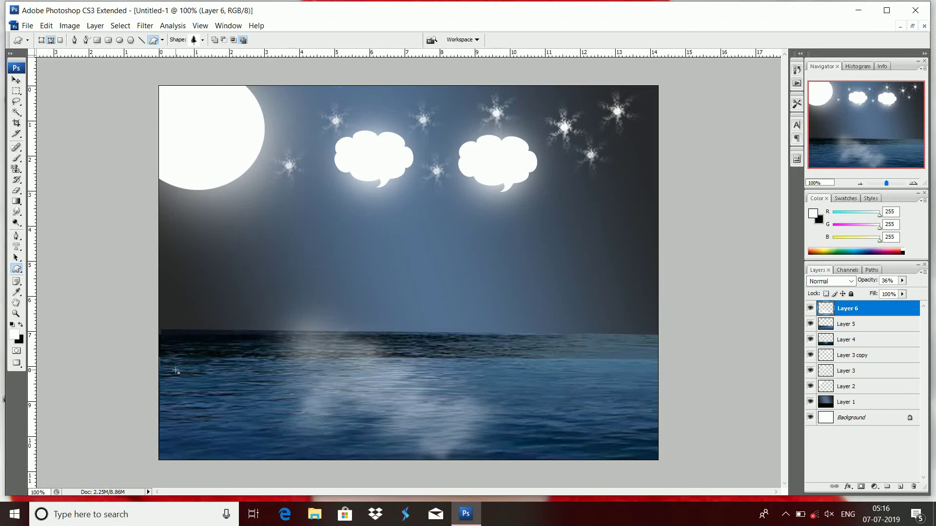
drag(176, 371, 233, 465)
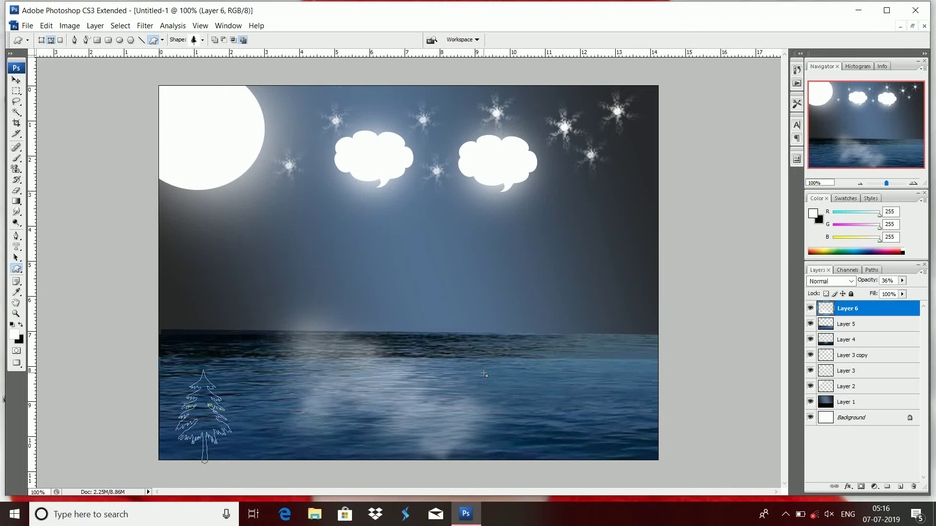
key(ctrl+shift+n)
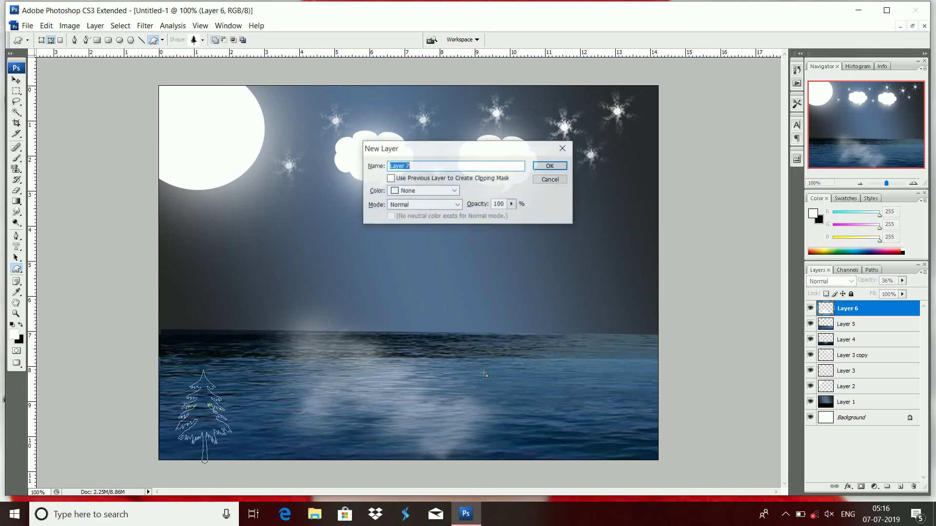
key(Return)
Fill the tree outline on Layer 7 with bright green 09cb0d.
key(ctrl+Return)
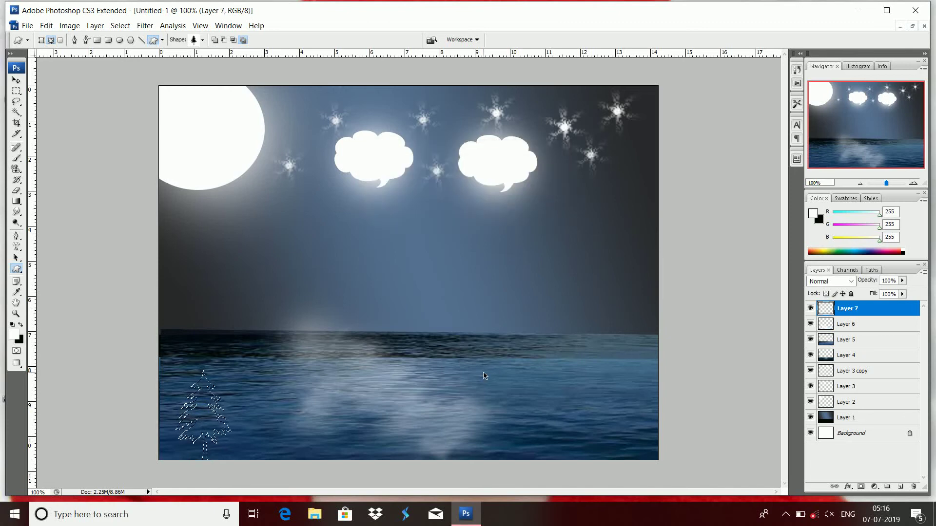
click(19, 339)
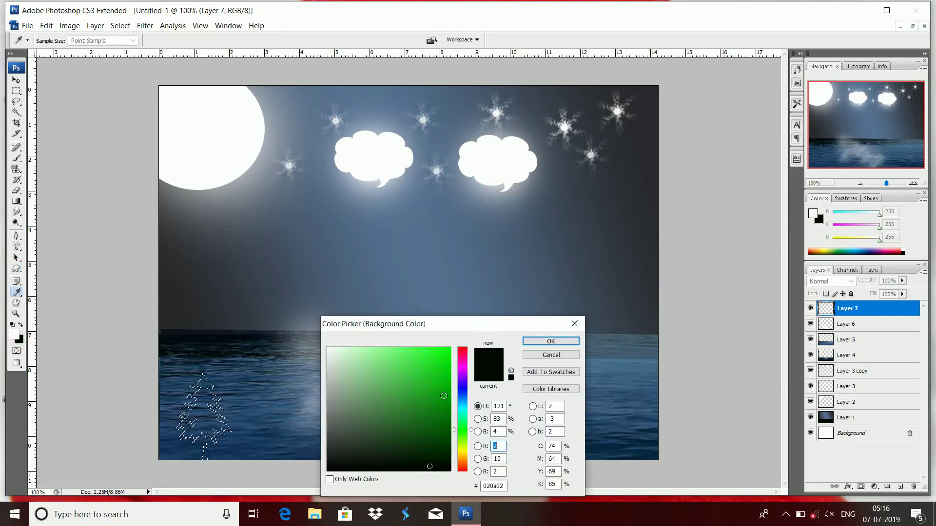
click(438, 393)
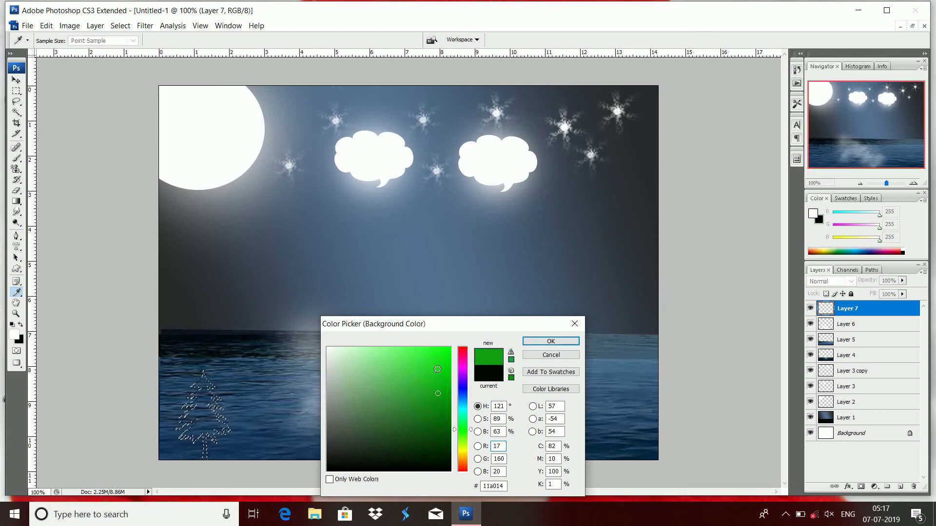
click(445, 372)
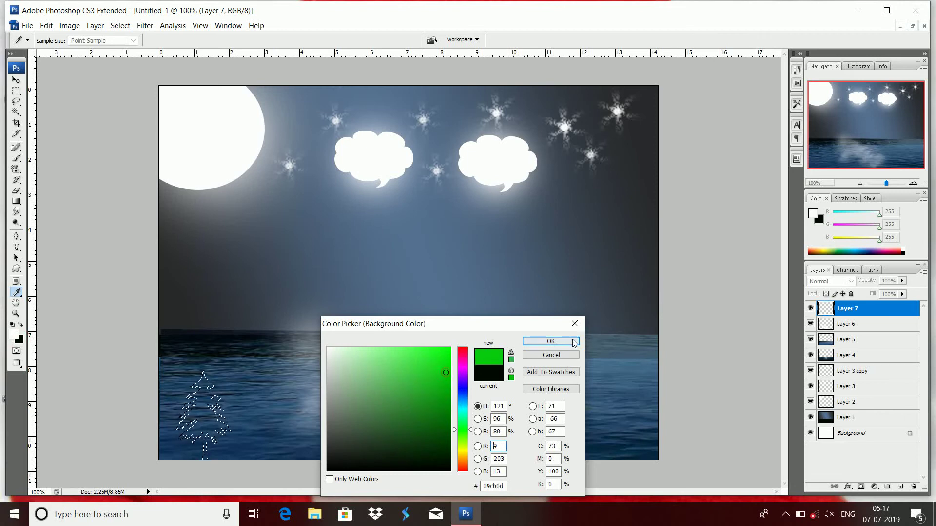
click(557, 342)
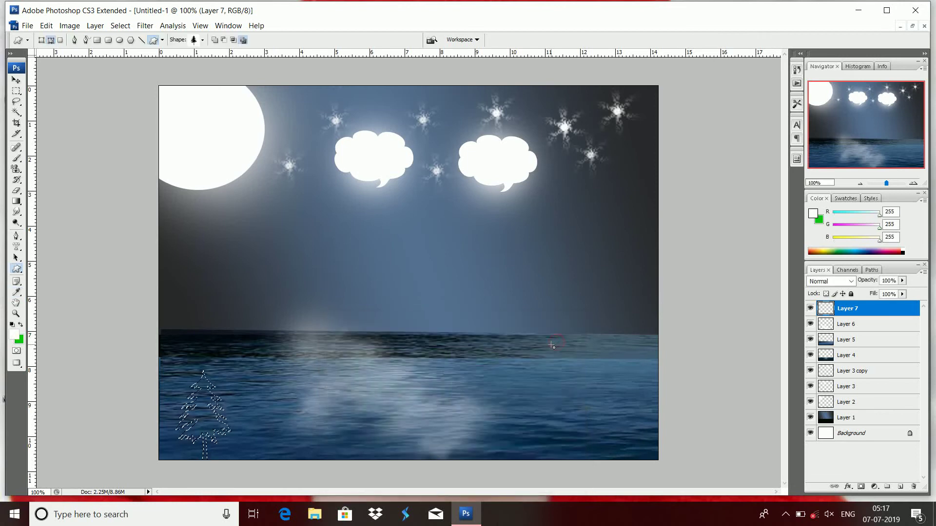
key(ctrl+BackSpace)
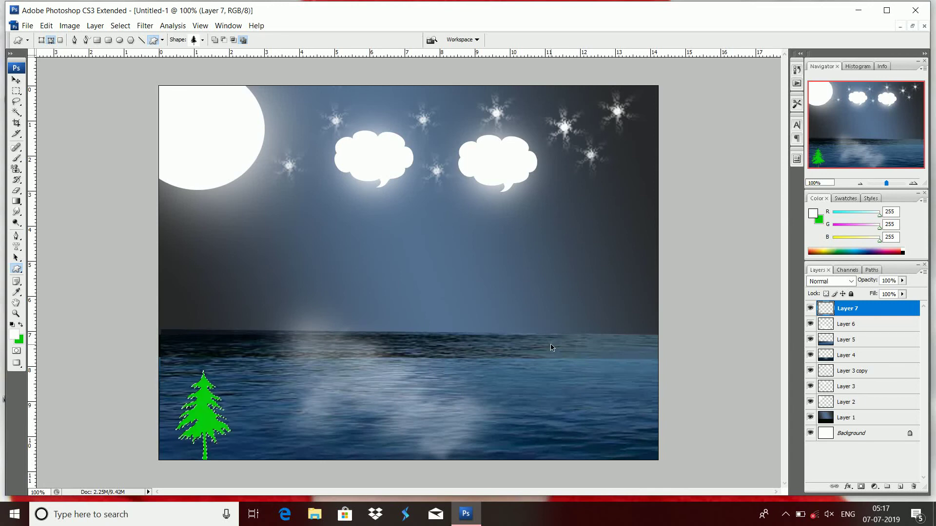
key(ctrl+d)
Enlarge the green tree upward and to the left with Free Transform.
key(ctrl+t)
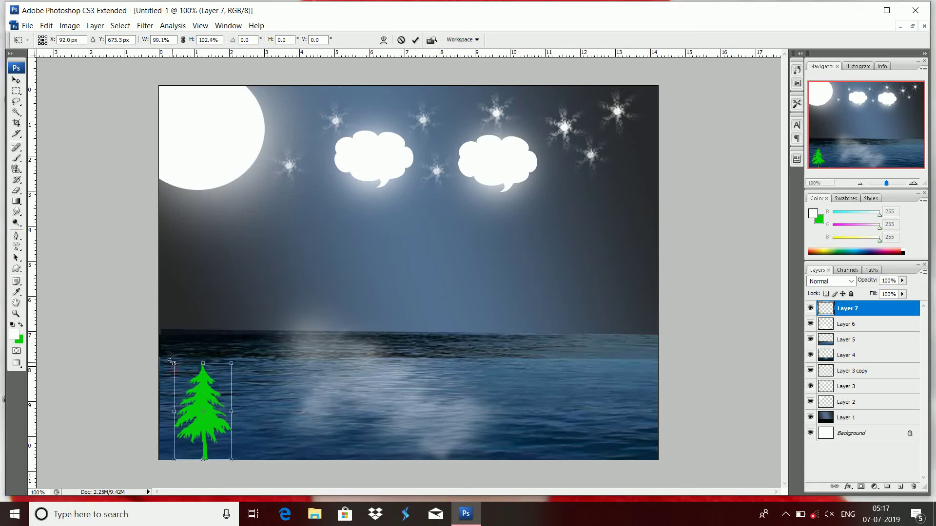
drag(171, 369, 166, 357)
key(Return)
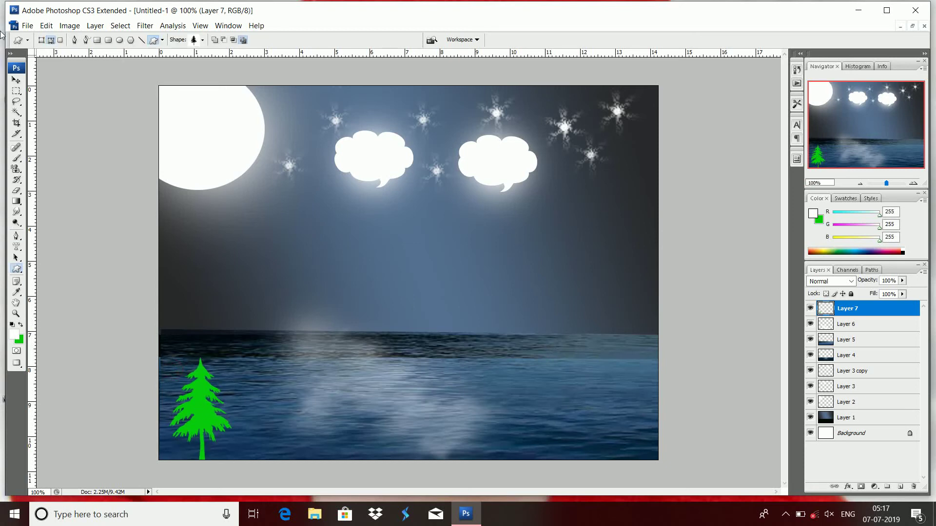
click(16, 80)
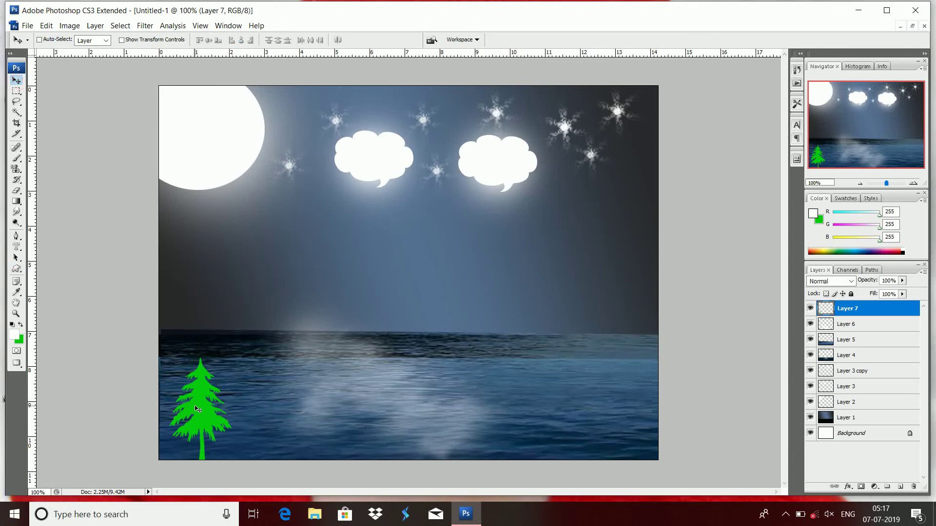
Nudge the tree toward the left edge and drag copies to the right edge.
drag(194, 400, 185, 410)
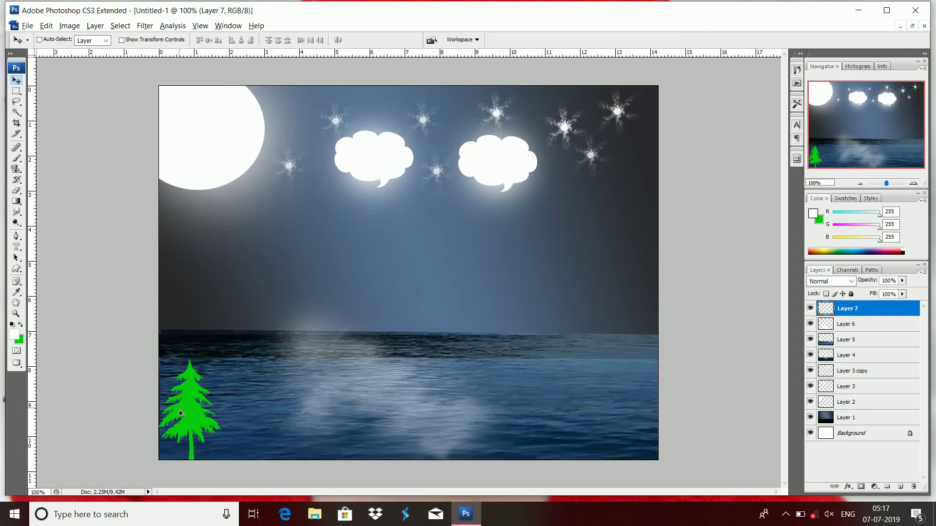
mouse_move(180, 413)
mouse_down()
mouse_move(463, 393)
mouse_move(619, 405)
mouse_up()
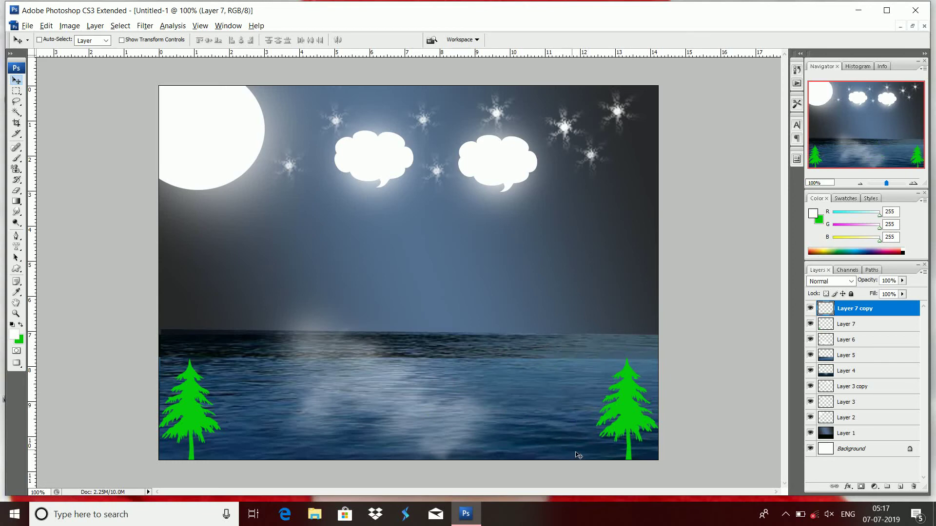
drag(632, 425, 624, 434)
drag(592, 438, 579, 436)
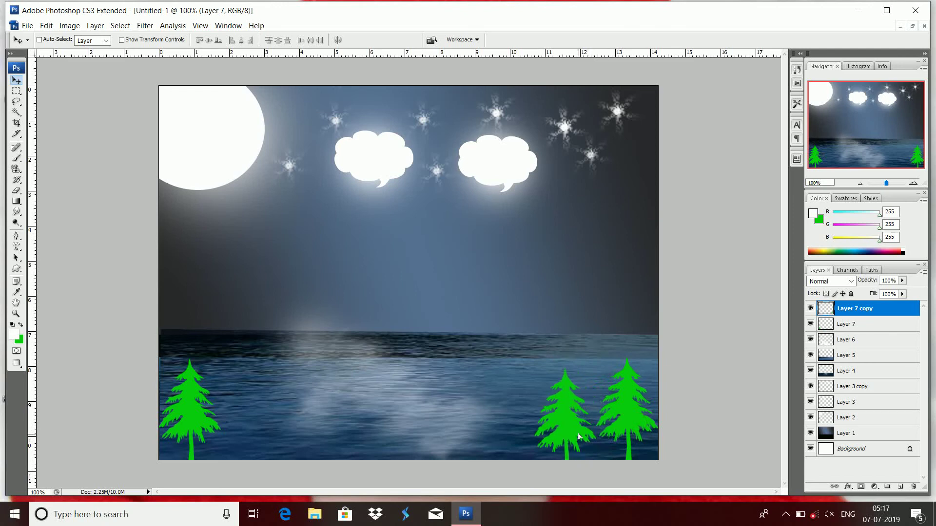
Shrink the middle tree copy slightly and nudge it into position.
key(ctrl+j)
key(ctrl+t)
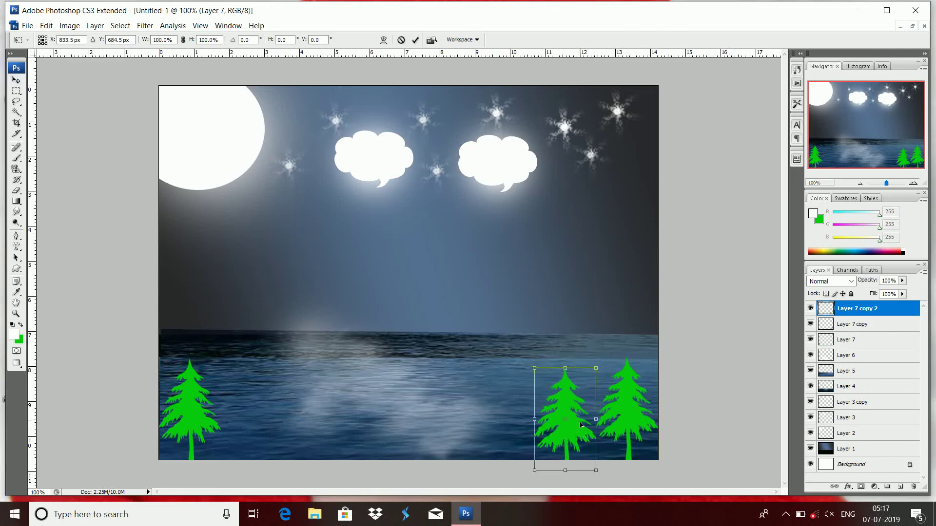
drag(596, 369, 593, 383)
key(Return)
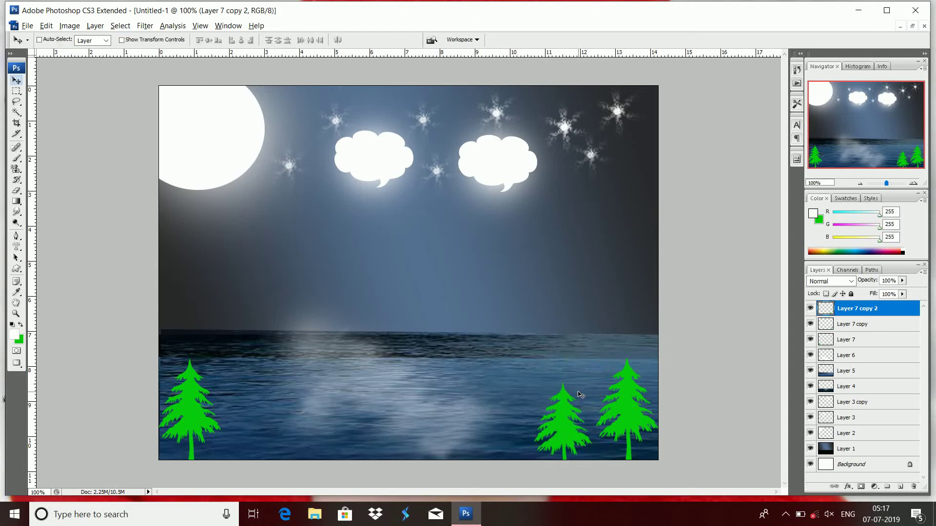
drag(565, 431, 568, 429)
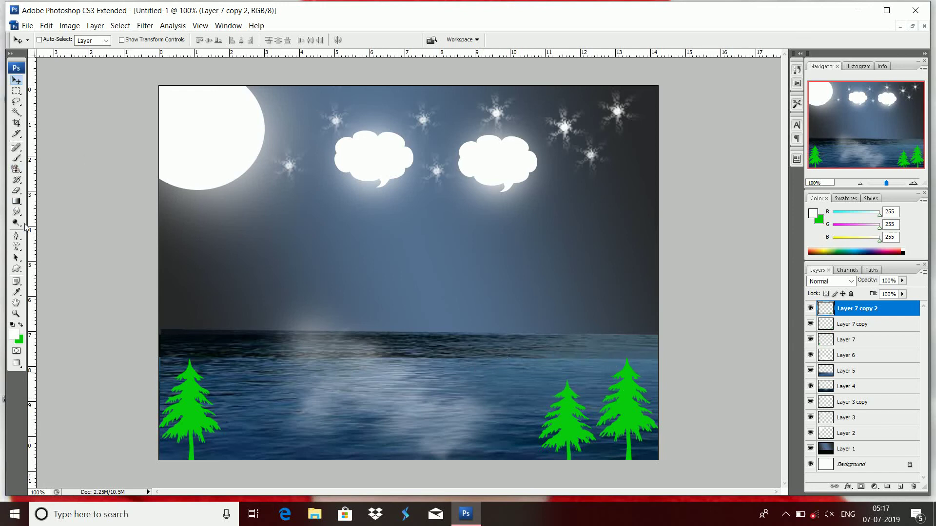
Set the History Brush to the 17 px soft brush preset.
click(17, 179)
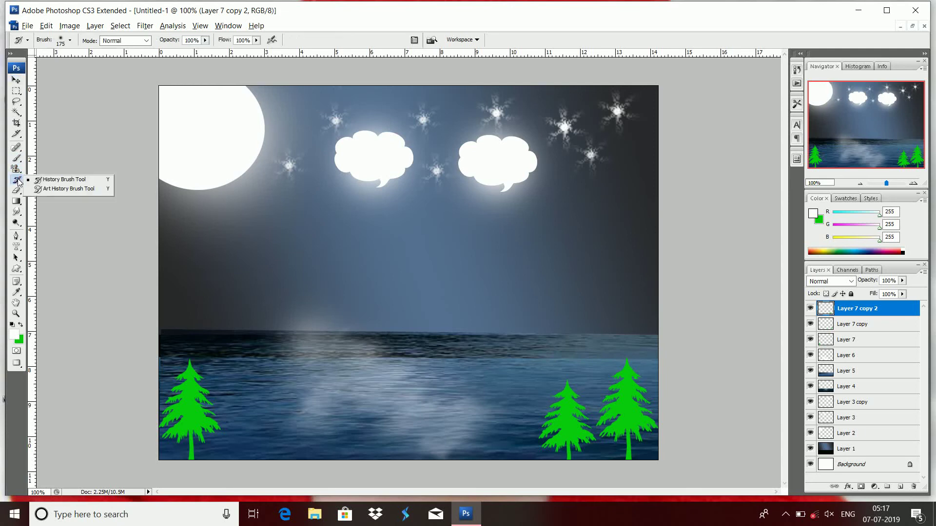
click(68, 181)
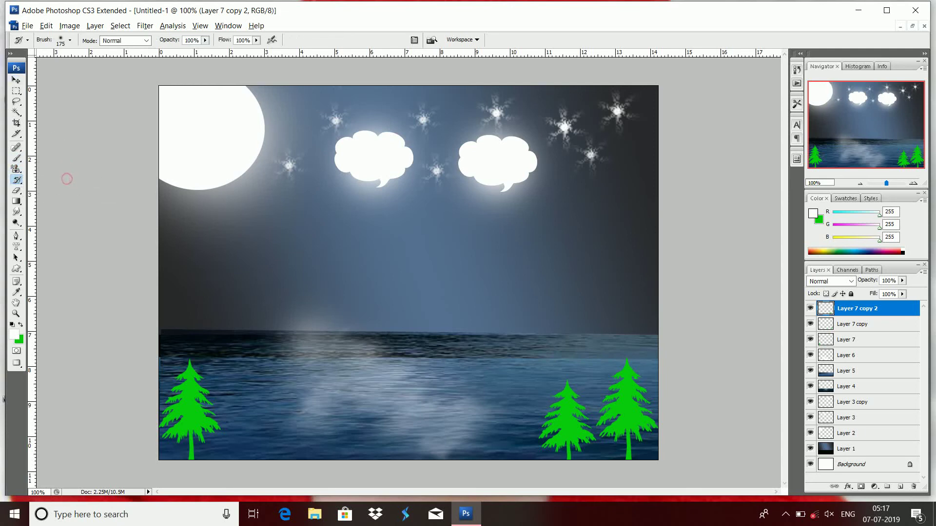
click(71, 41)
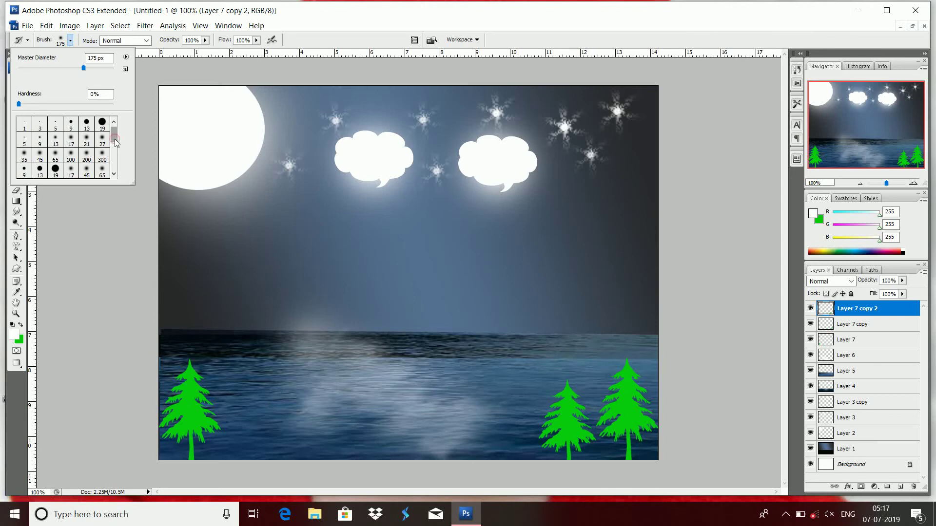
click(69, 140)
click(190, 410)
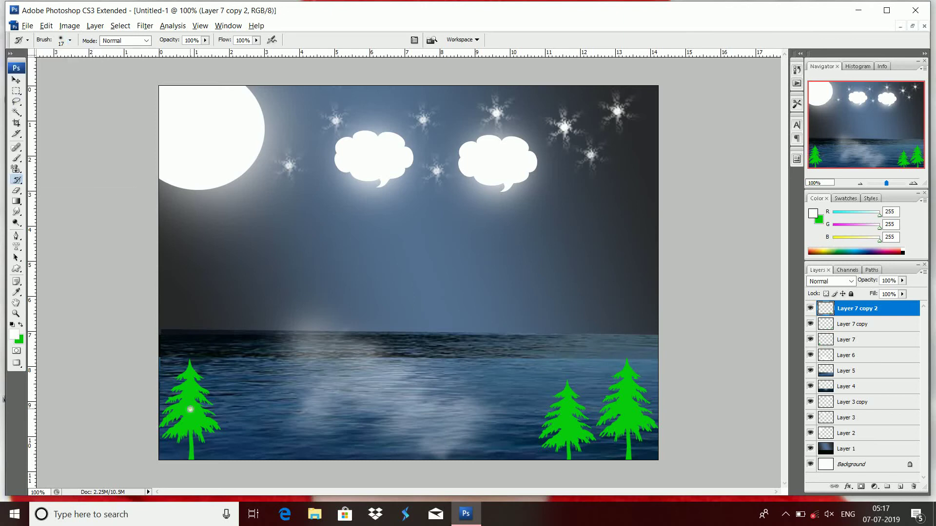
Dab trial sparkle dots on the left and middle trees, then undo them.
click(190, 374)
click(568, 422)
click(572, 404)
key(ctrl+alt+z)
key(ctrl+alt+z)
key(ctrl+alt+z)
key(ctrl+alt+z)
key(ctrl+alt+z)
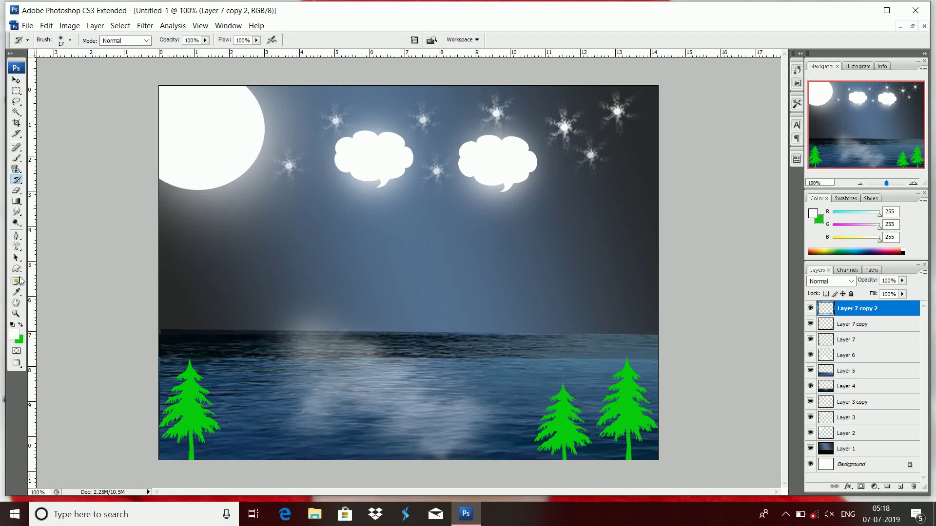
Pick the seal shape from the Custom Shape library.
right_click(16, 268)
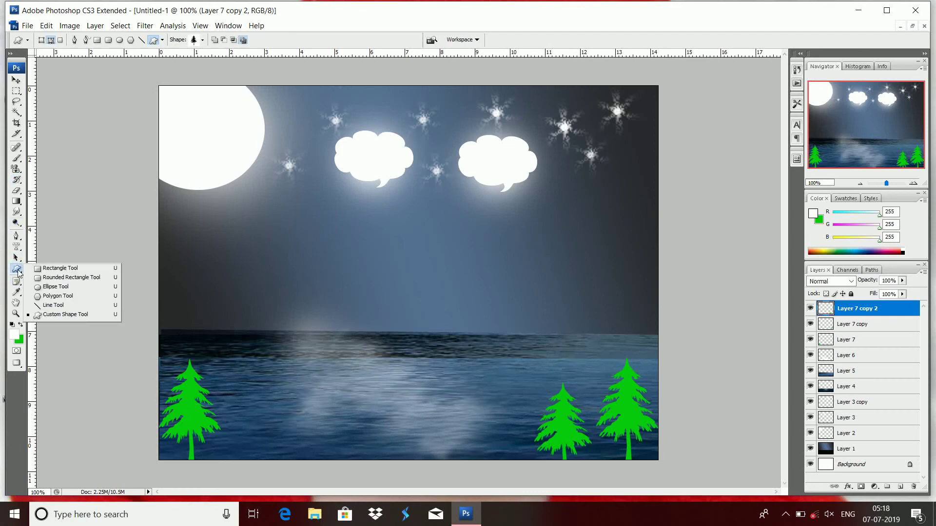
click(63, 314)
click(202, 40)
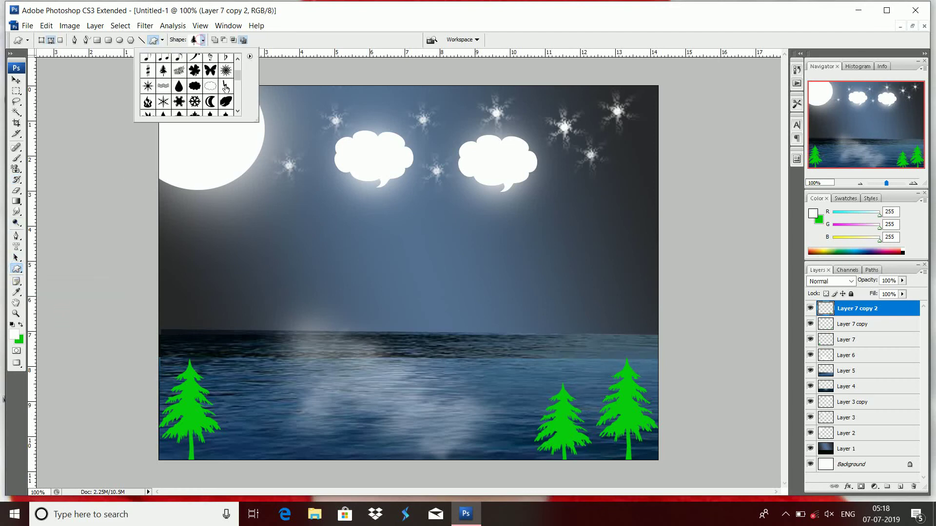
drag(238, 77, 237, 82)
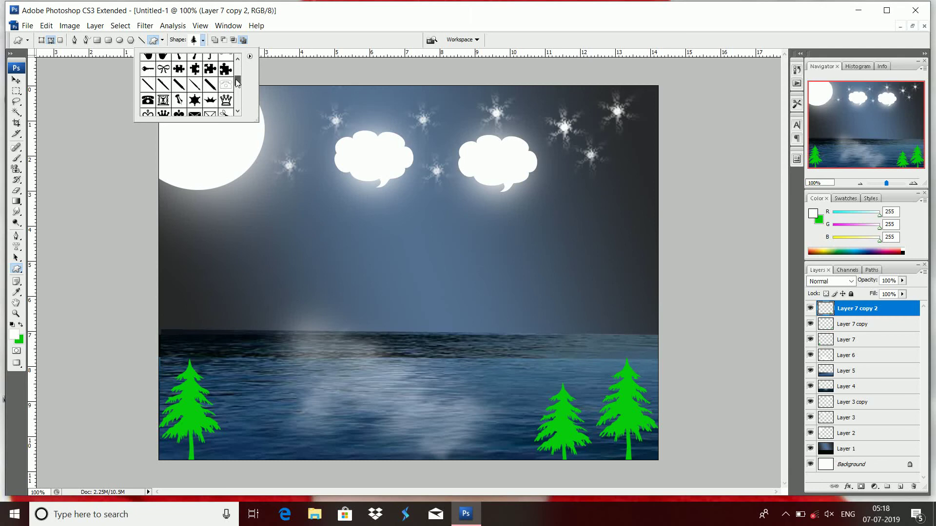
drag(238, 84, 238, 88)
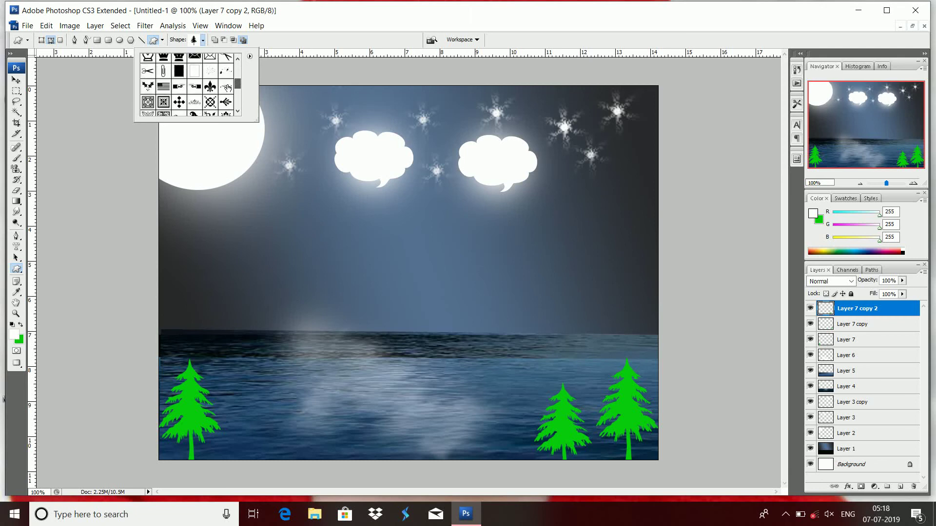
click(210, 70)
click(194, 393)
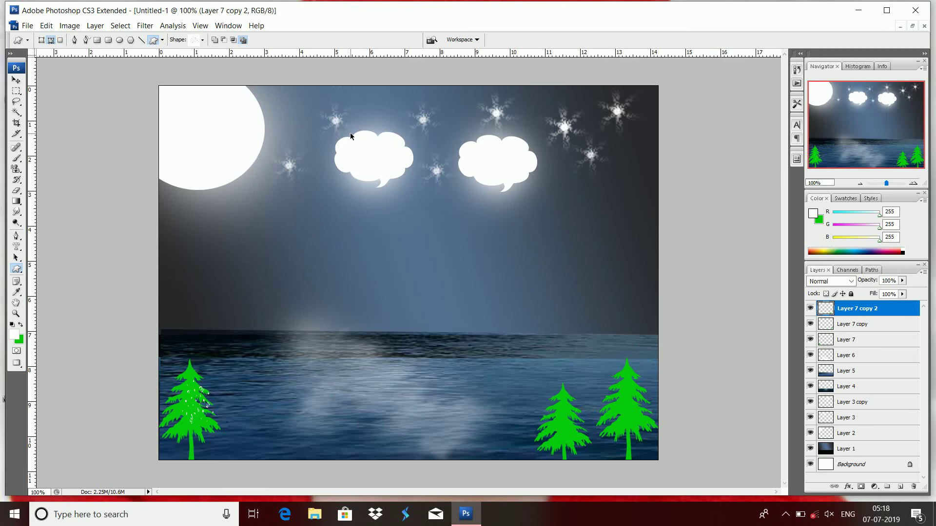
Nudge the middle tree slightly left and dab white sparkles on the left tree.
click(20, 82)
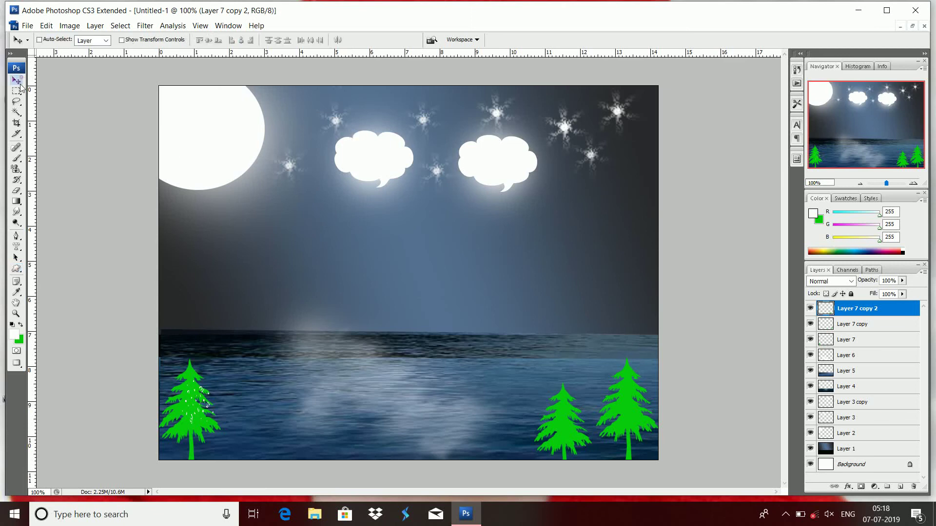
drag(195, 407, 192, 399)
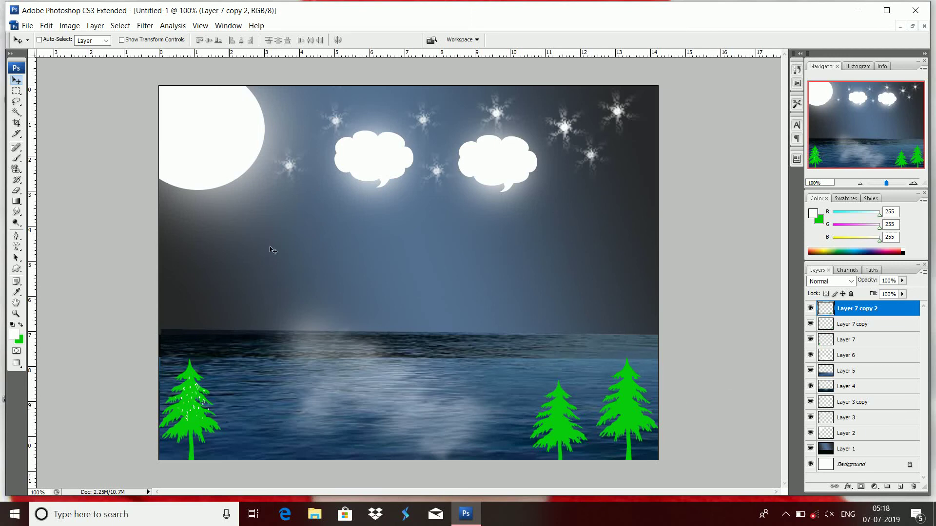
click(17, 180)
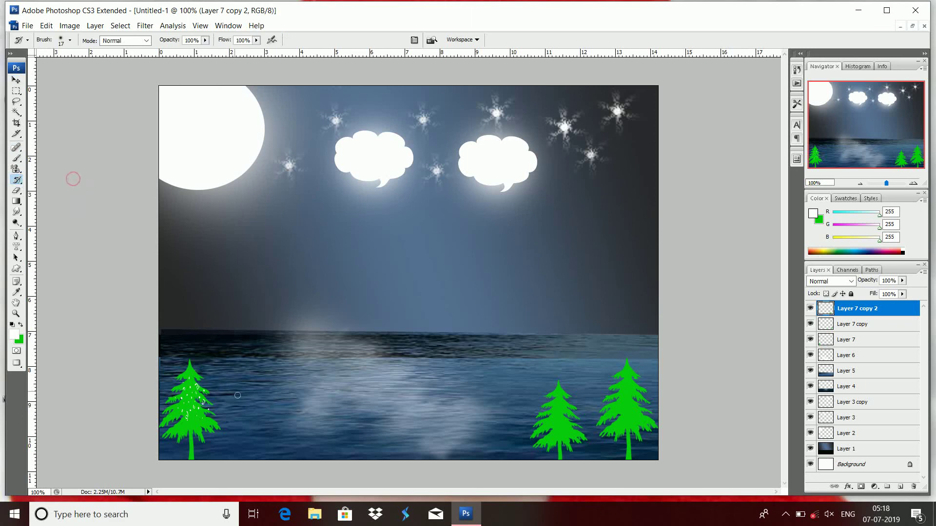
click(193, 385)
click(177, 419)
Select Layer 7, show the middle tree again, then select Layer 7 copy 2.
click(851, 341)
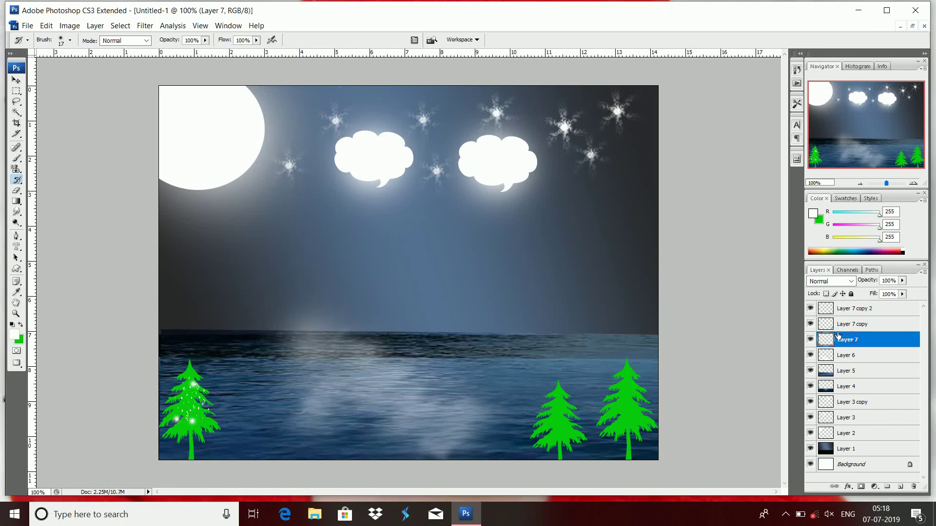
click(811, 310)
click(863, 310)
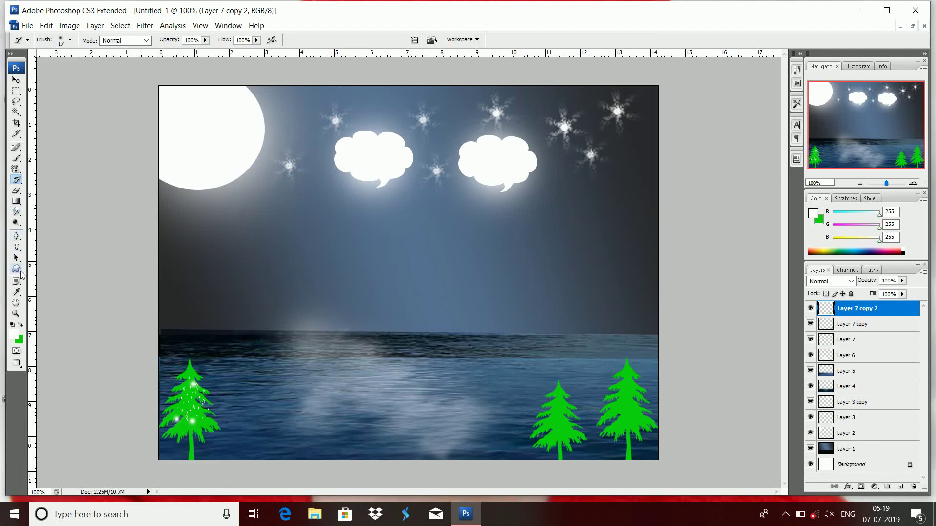
Select Layer 7 copy and check which layer holds the right tree.
click(16, 269)
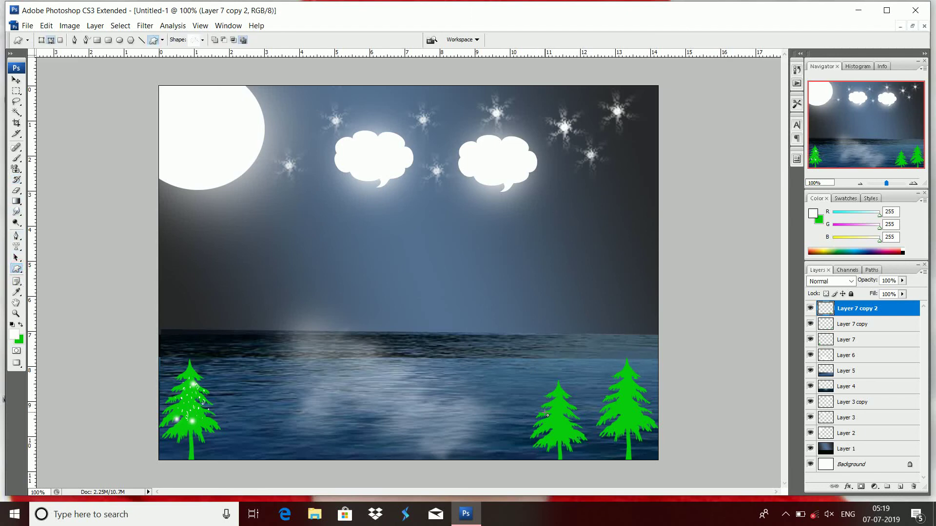
click(870, 324)
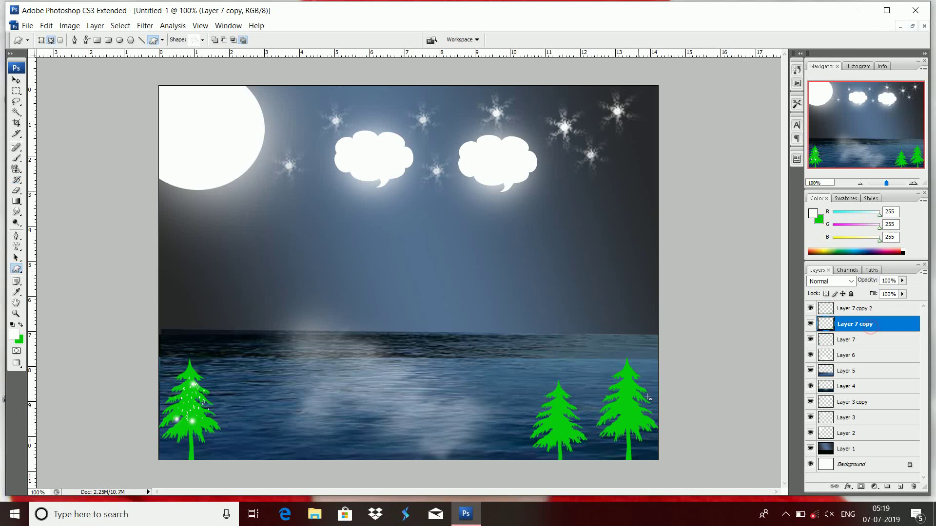
click(810, 324)
key(alt)
key(alt)
Dab white History Brush sparkles over the right tree, then select Layer 7.
click(17, 181)
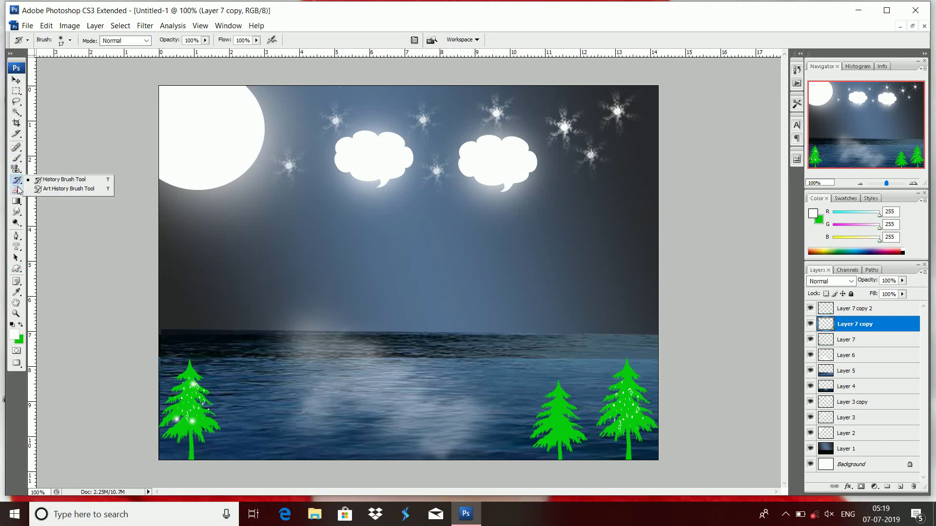
click(61, 179)
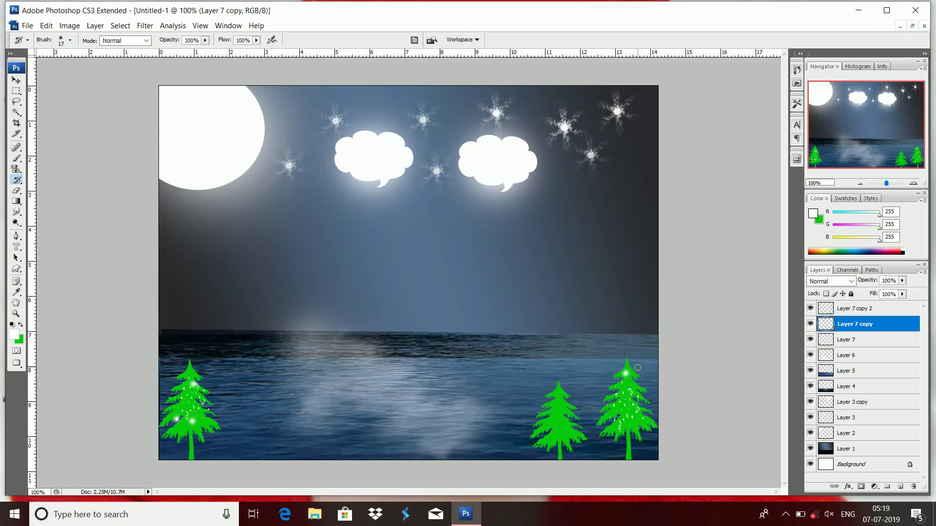
click(614, 397)
click(602, 445)
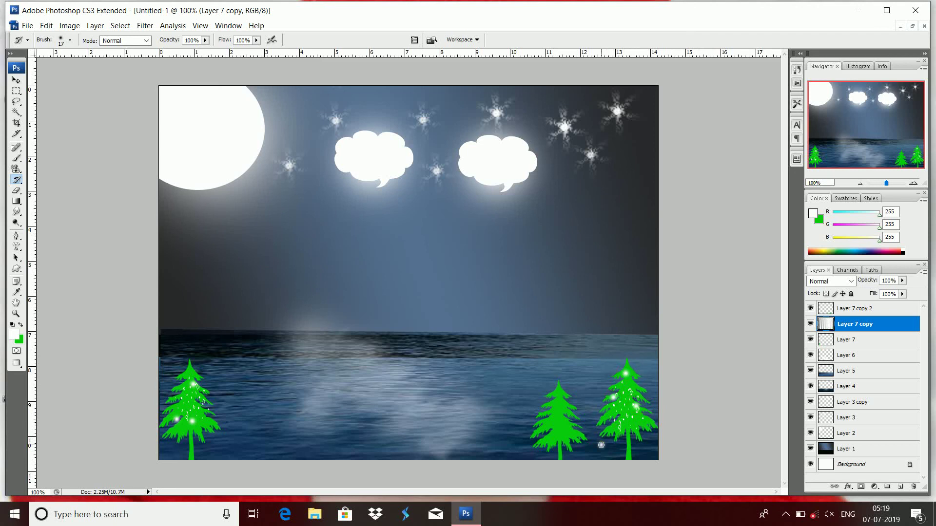
click(644, 432)
click(846, 341)
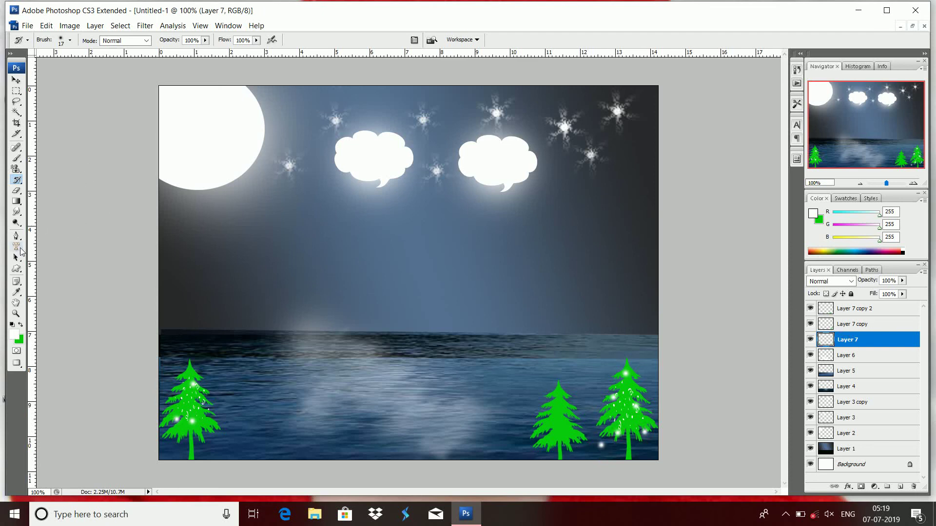
click(16, 270)
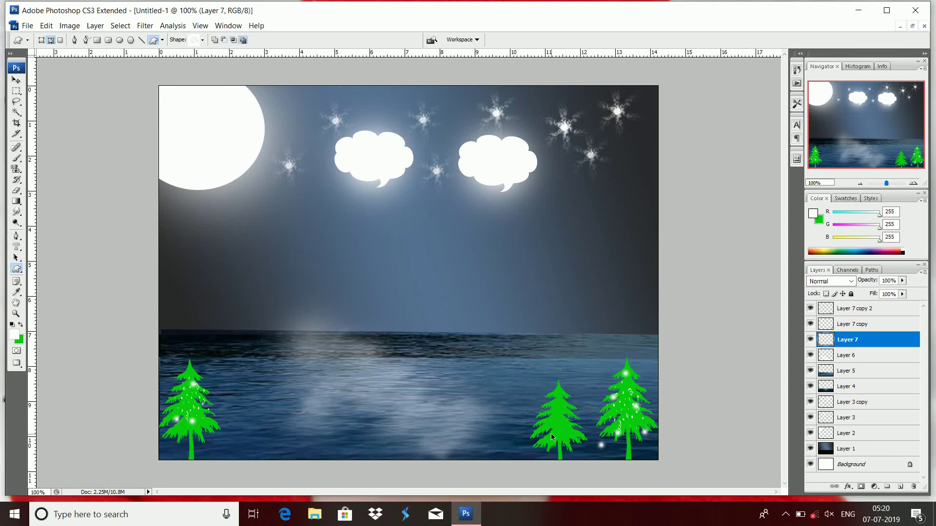
Move Layer 7 to the top of the layer stack.
click(17, 180)
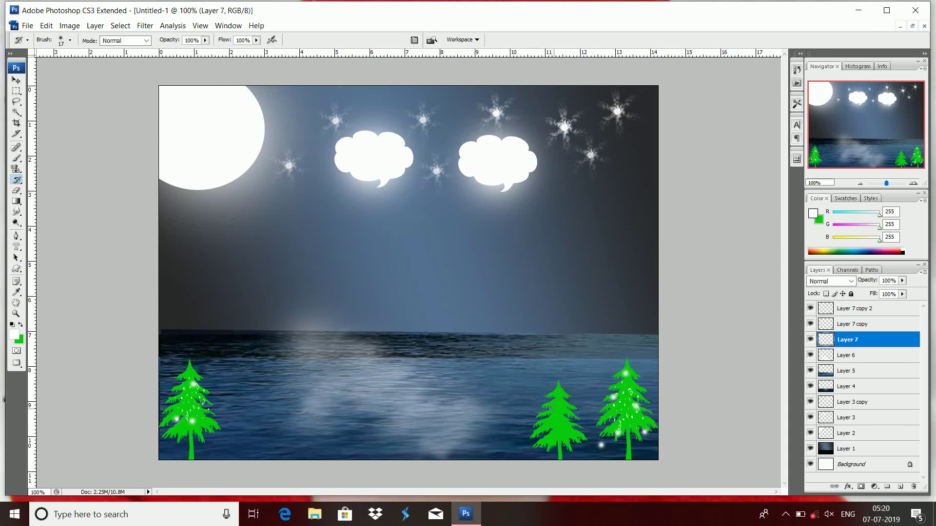
right_click(17, 182)
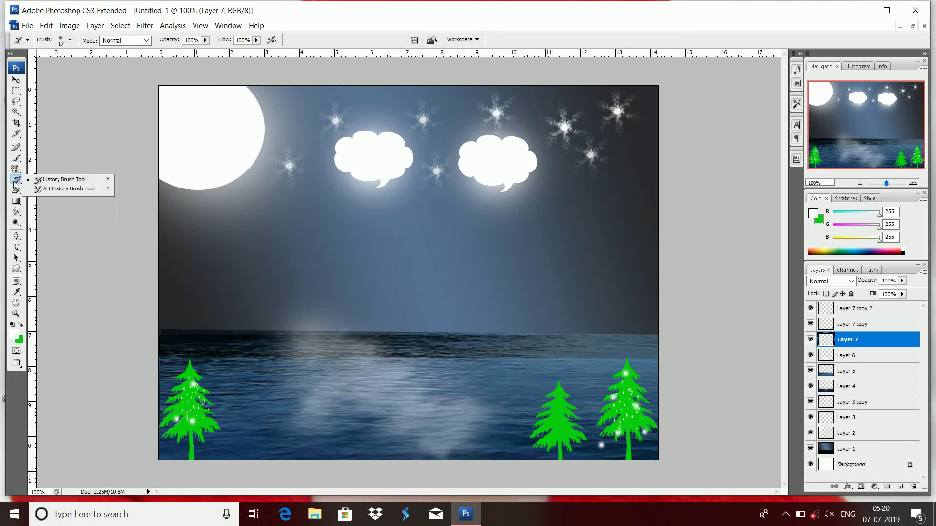
click(45, 182)
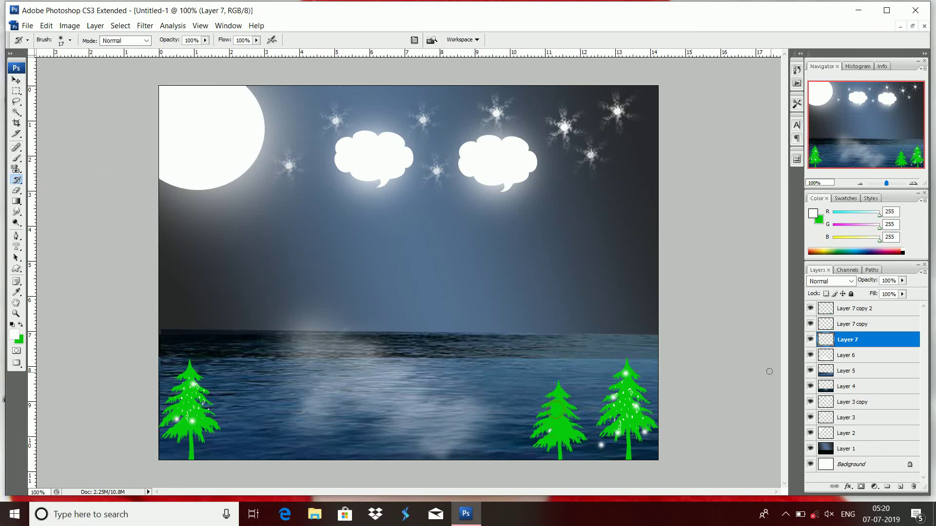
drag(867, 340, 867, 305)
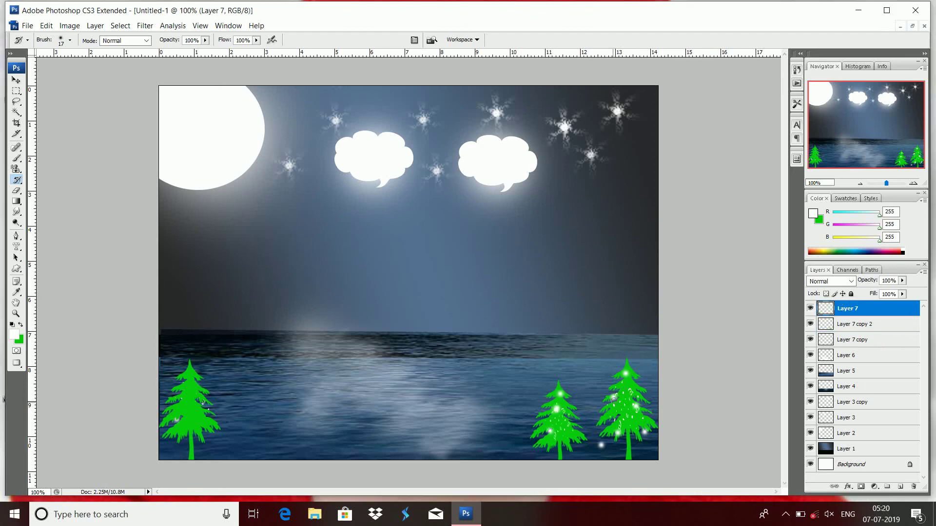
Dab a white sparkle on the middle tree and two more on the left tree.
click(584, 439)
click(191, 424)
click(193, 386)
click(15, 81)
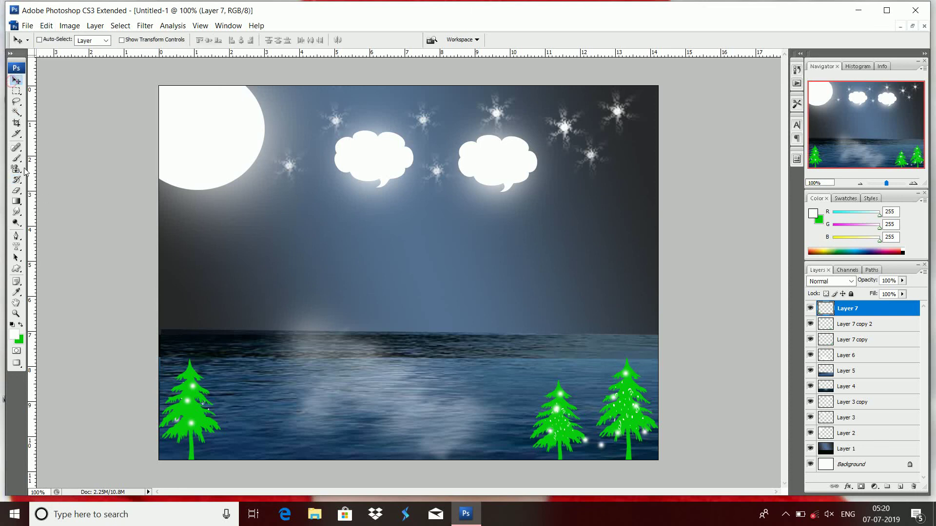
click(16, 180)
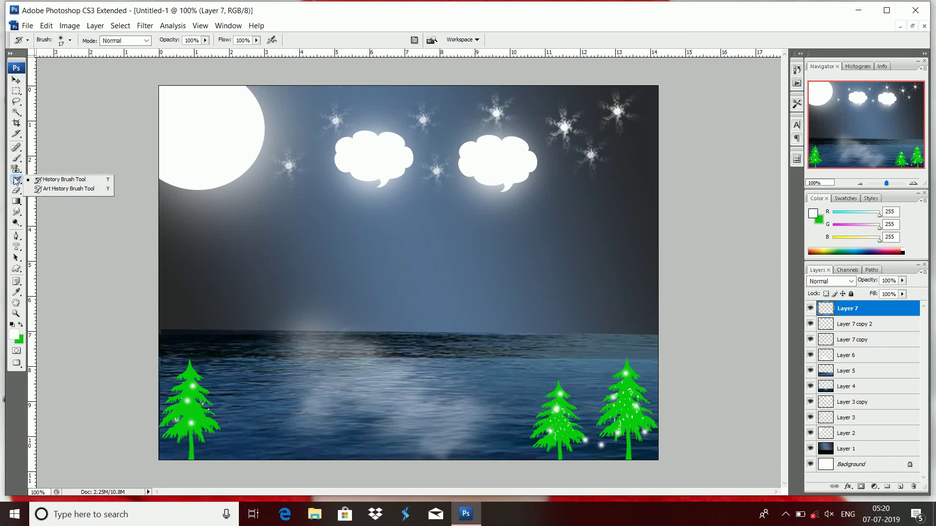
click(56, 181)
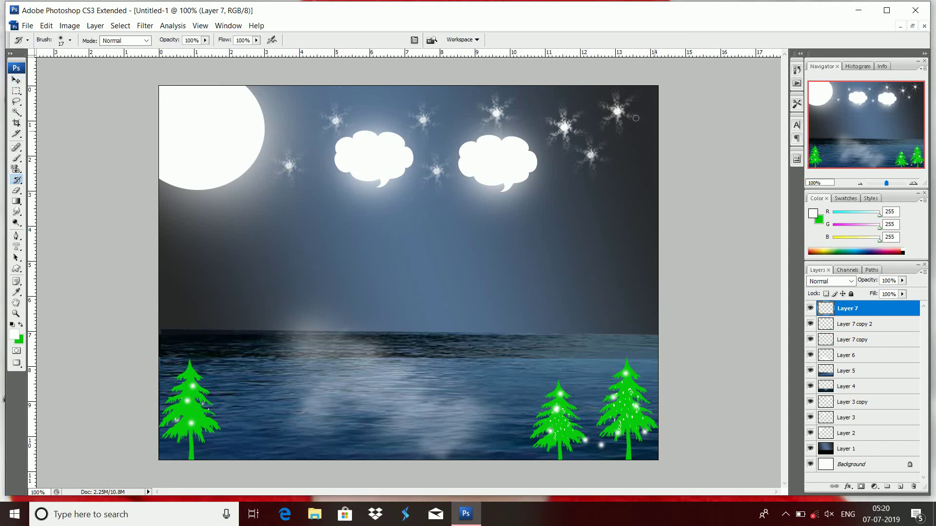